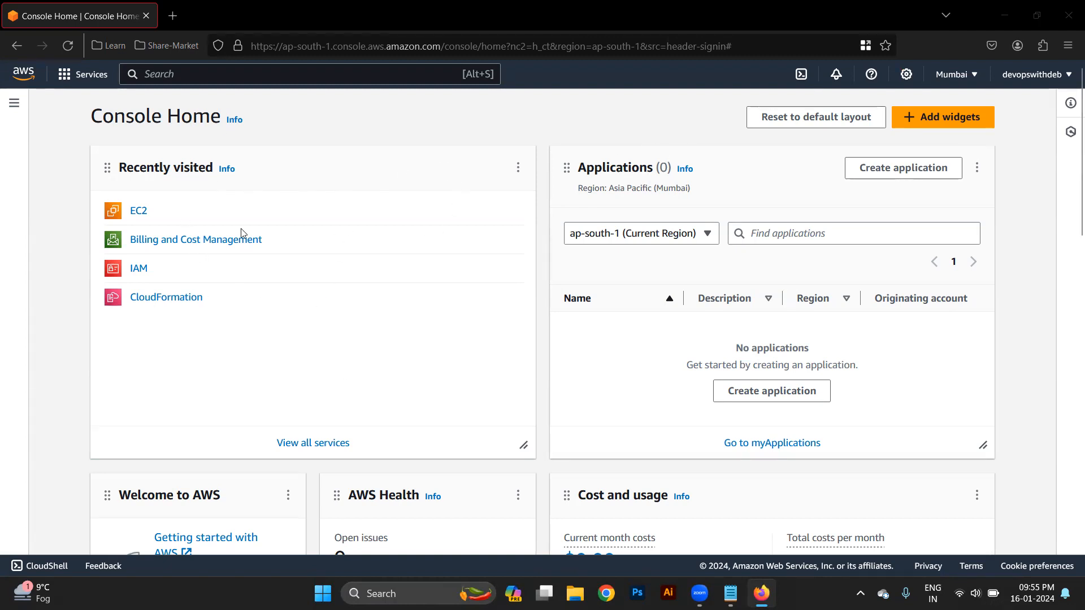
- Open the EC2 dashboard and review the list of available AWS regions, keeping Asia Pacific (Mumbai)
left_click(139, 211)
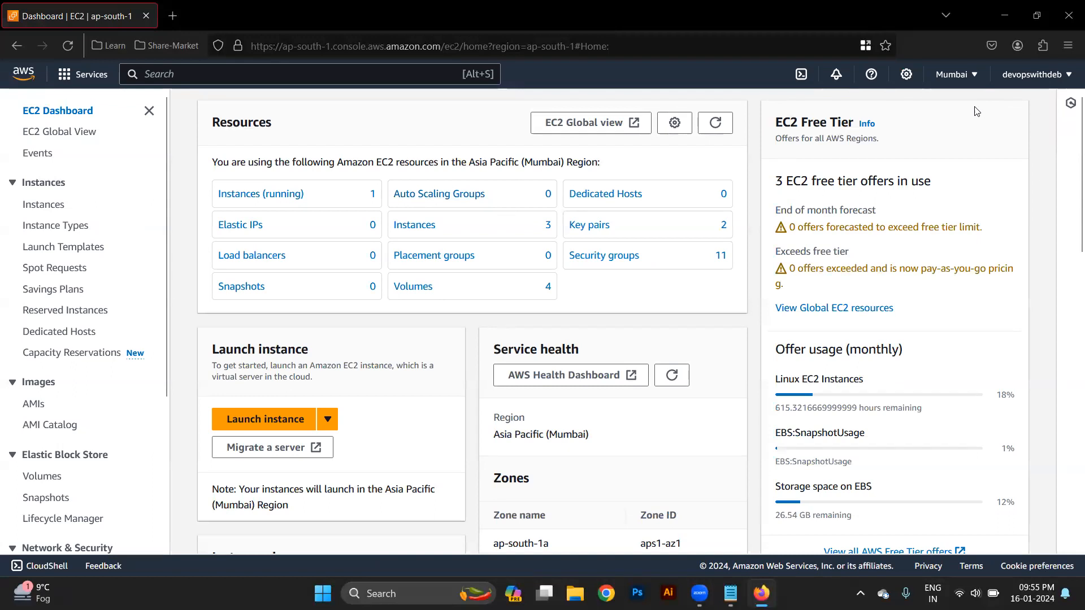
left_click(962, 81)
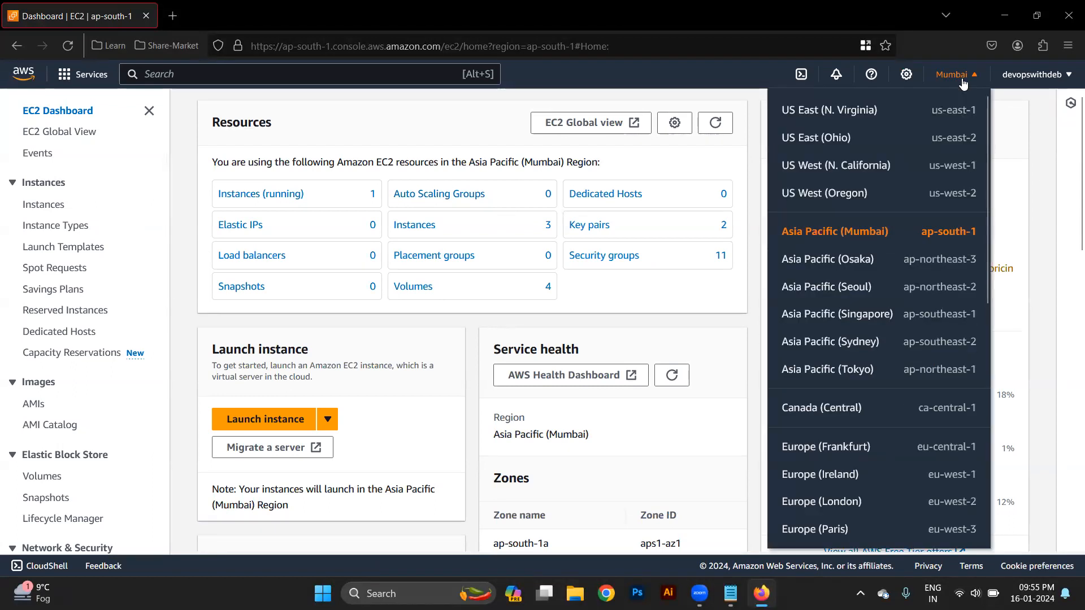
scroll(906, 296, "down", 4)
scroll(908, 294, "down", 2)
scroll(907, 293, "up", 7)
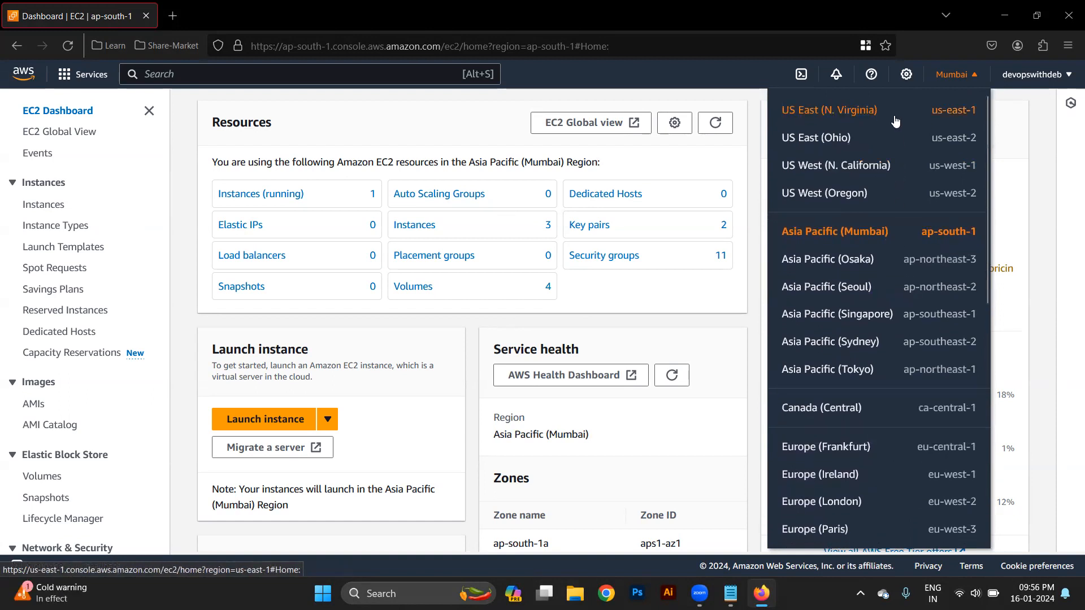
scroll(880, 426, "down", 8)
scroll(880, 426, "up", 6)
scroll(880, 426, "up", 5)
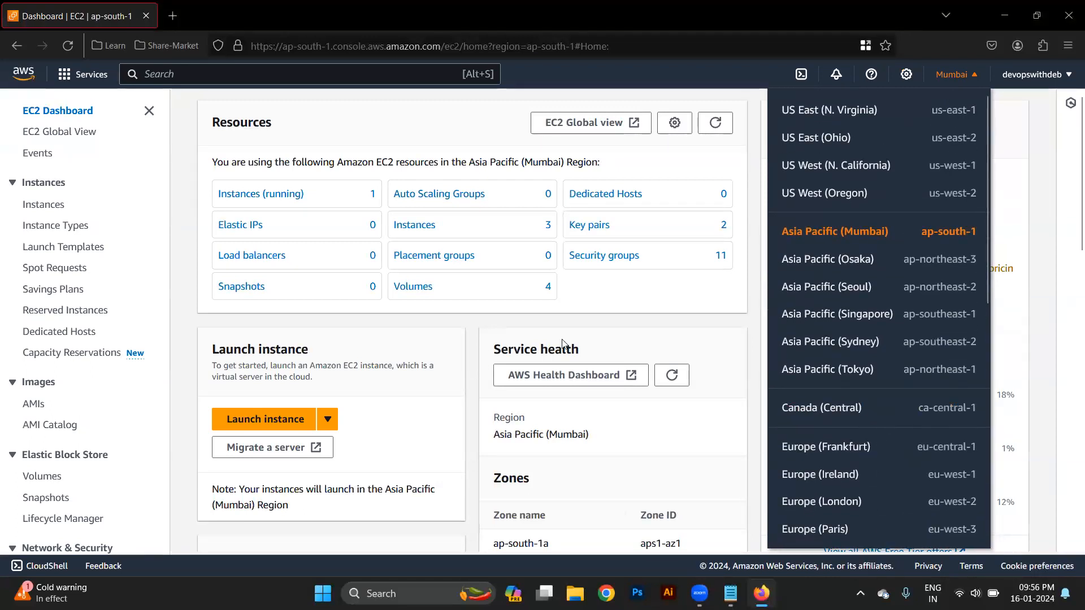
left_click(587, 332)
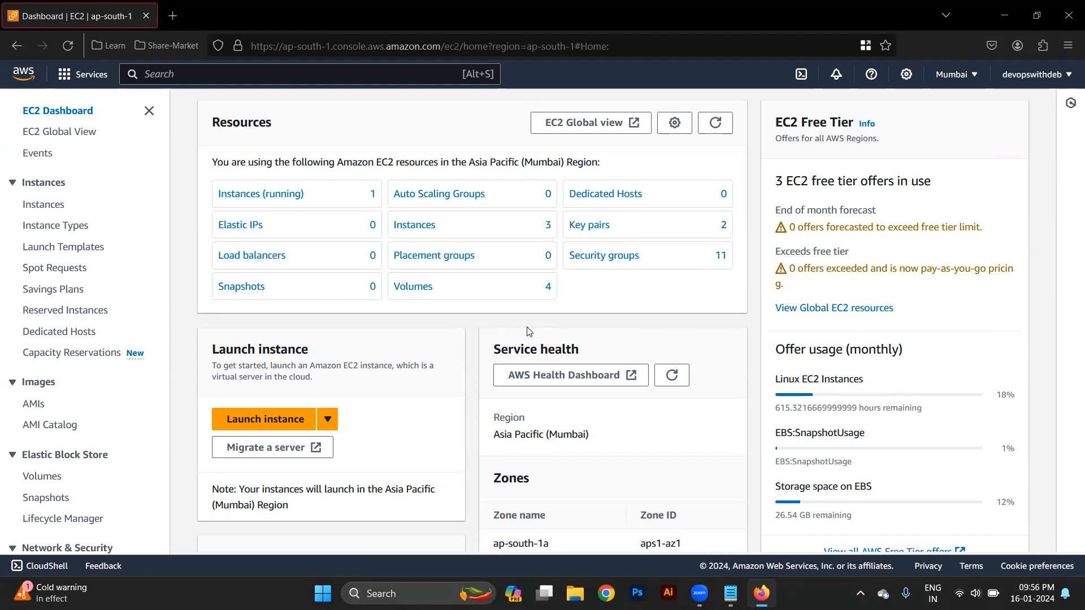
- Select the running EC2 instance abcd and stop it
left_click(257, 195)
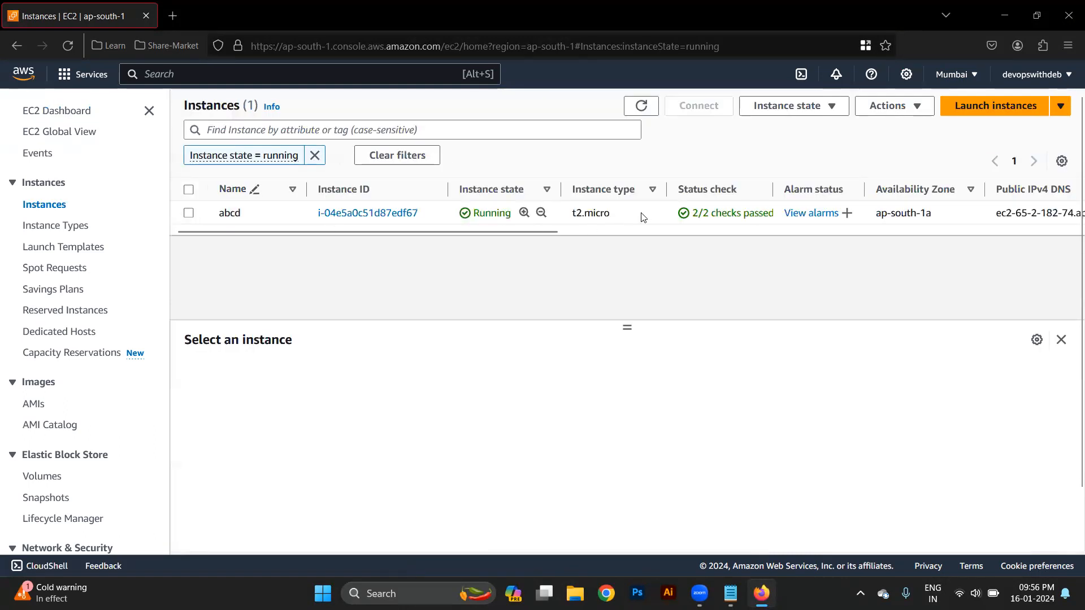
left_click(642, 217)
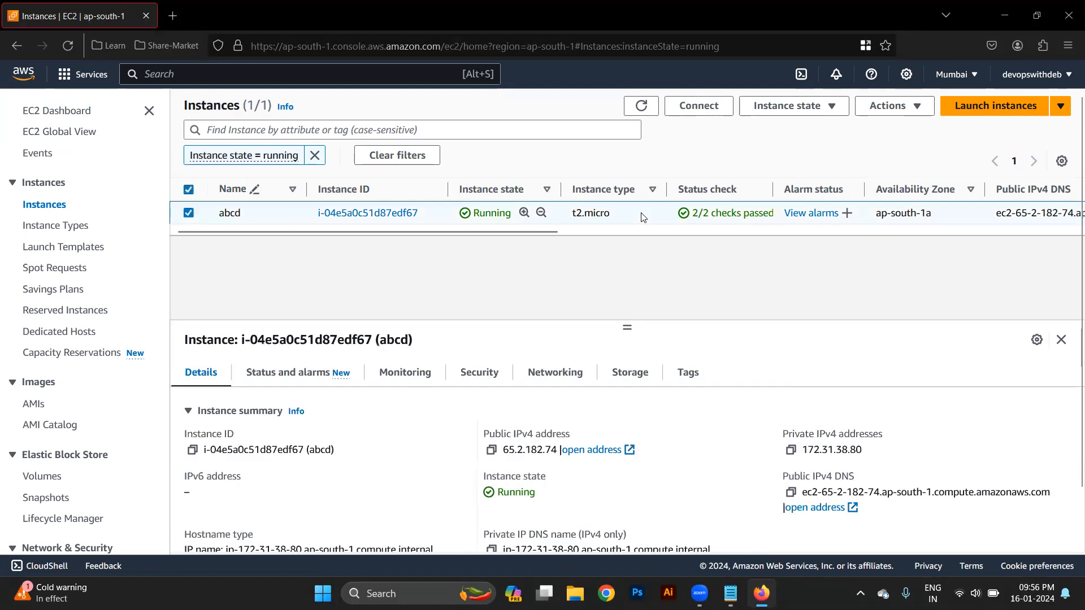
left_click(914, 105)
left_click(797, 111)
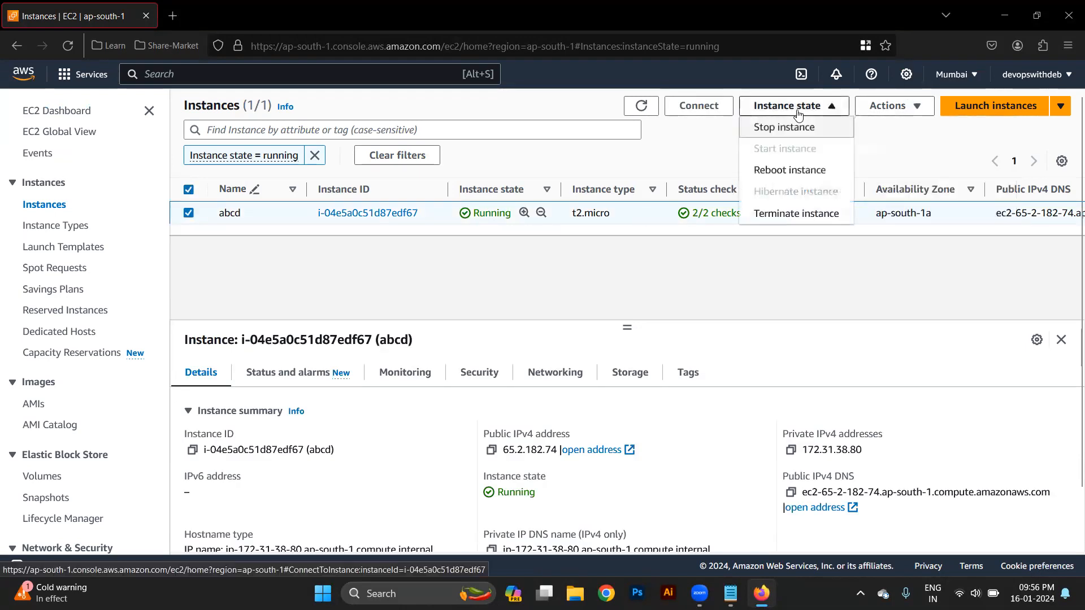
left_click(773, 128)
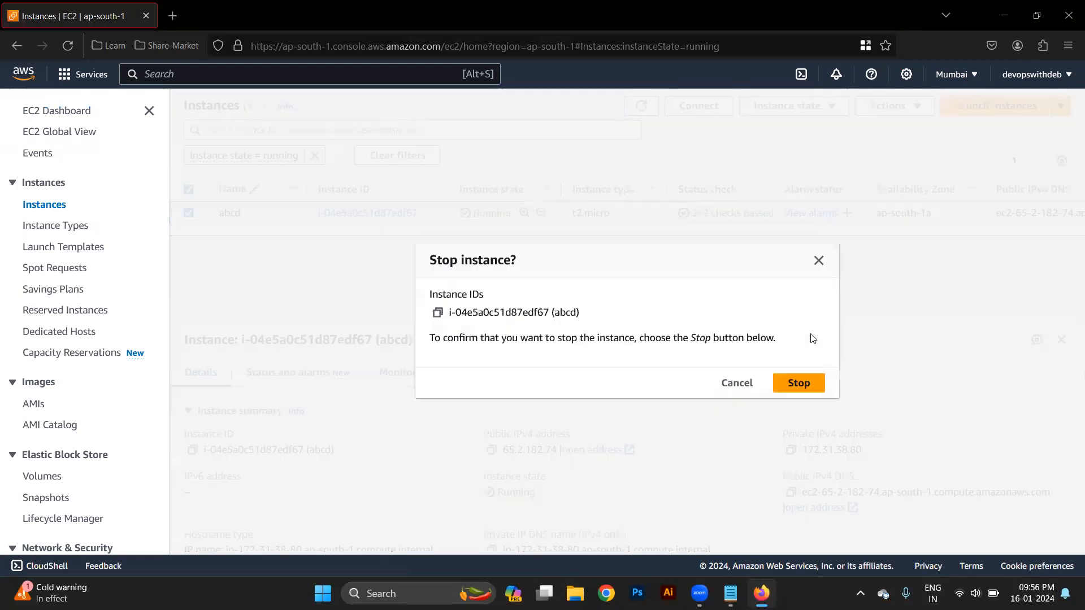
left_click(797, 384)
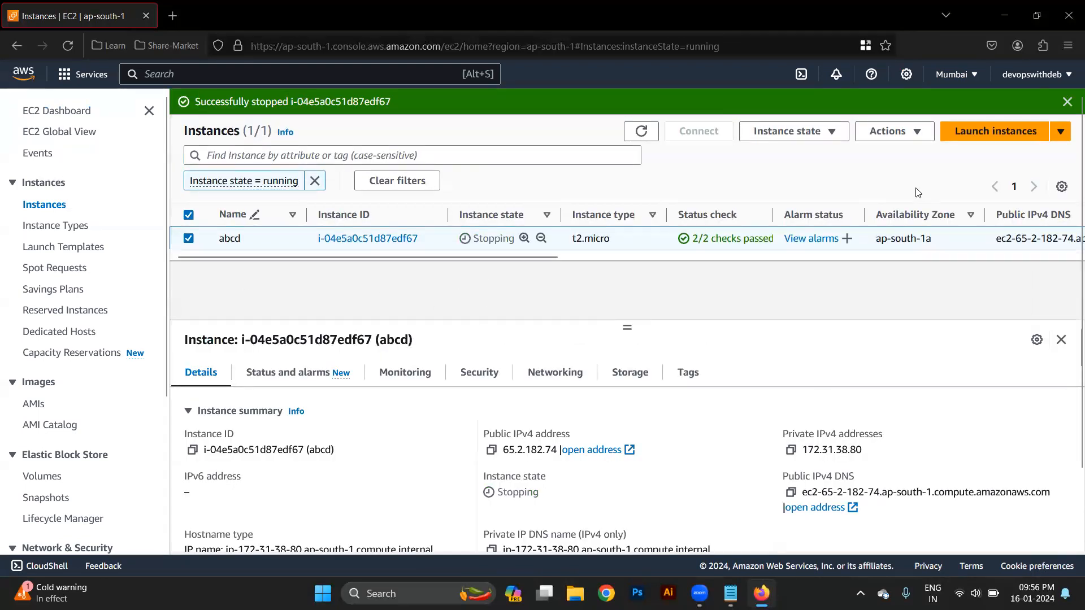
- Remove the running-state filter to list all EC2 instances in the region
left_click(314, 180)
left_click(547, 298)
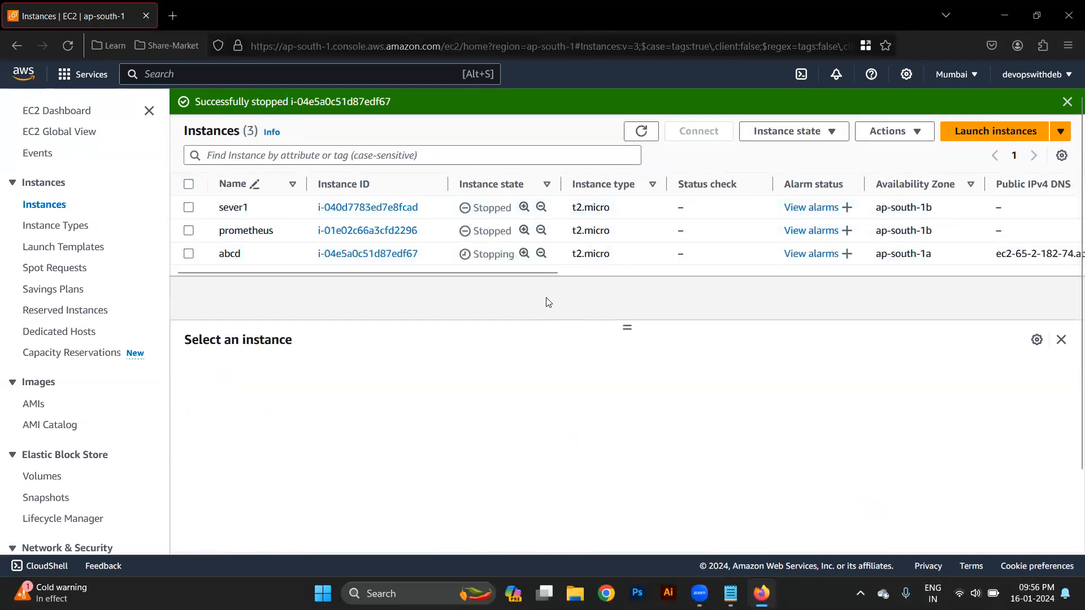
left_click(44, 209)
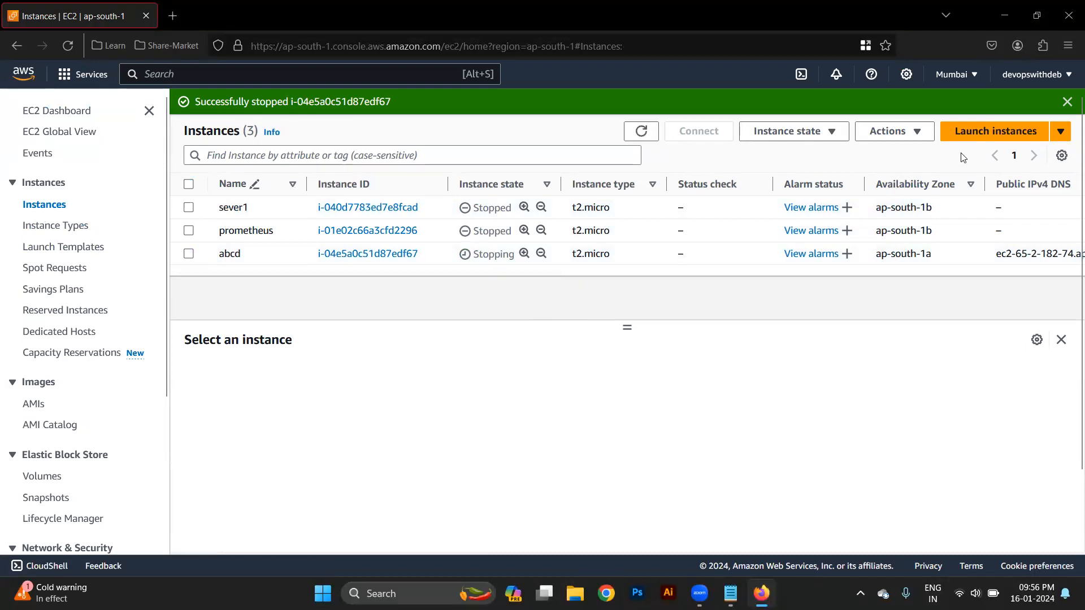
- Start launching a new EC2 instance and name it First
left_click(993, 136)
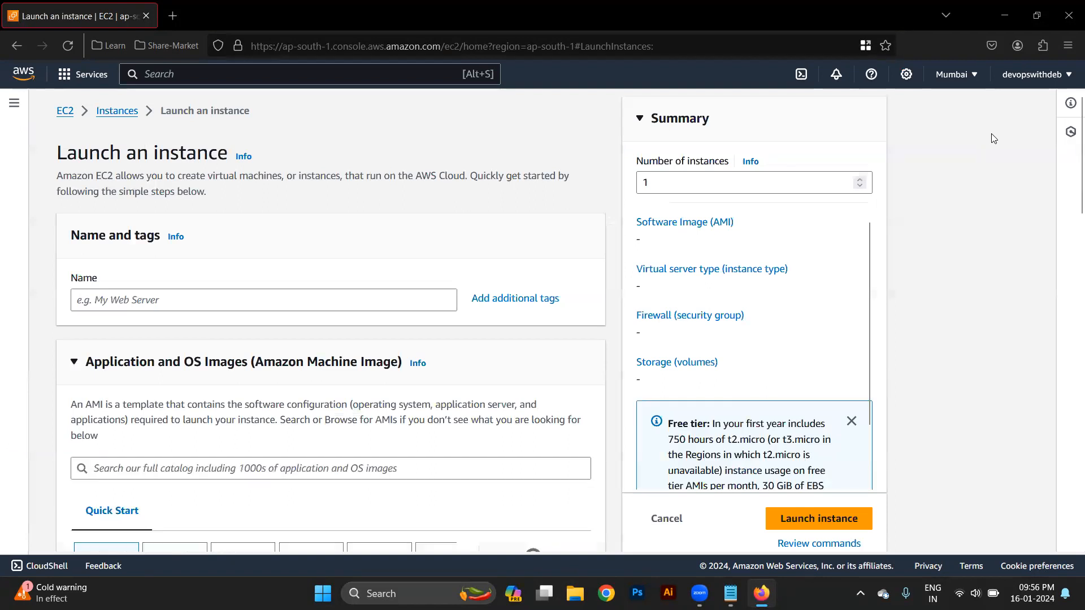
left_click(262, 299)
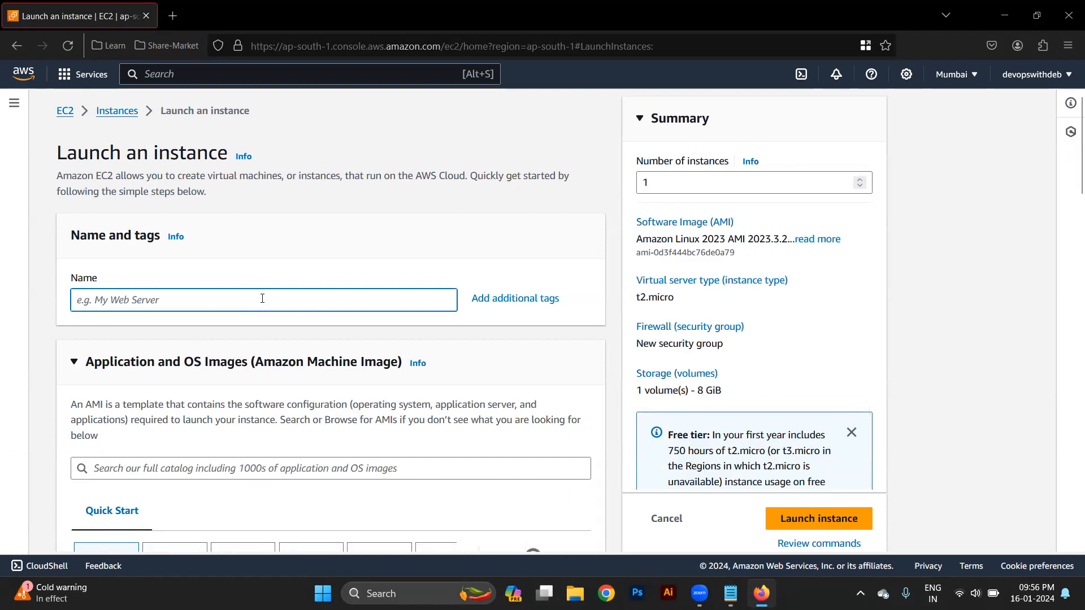
left_click_drag(160, 236, 137, 237)
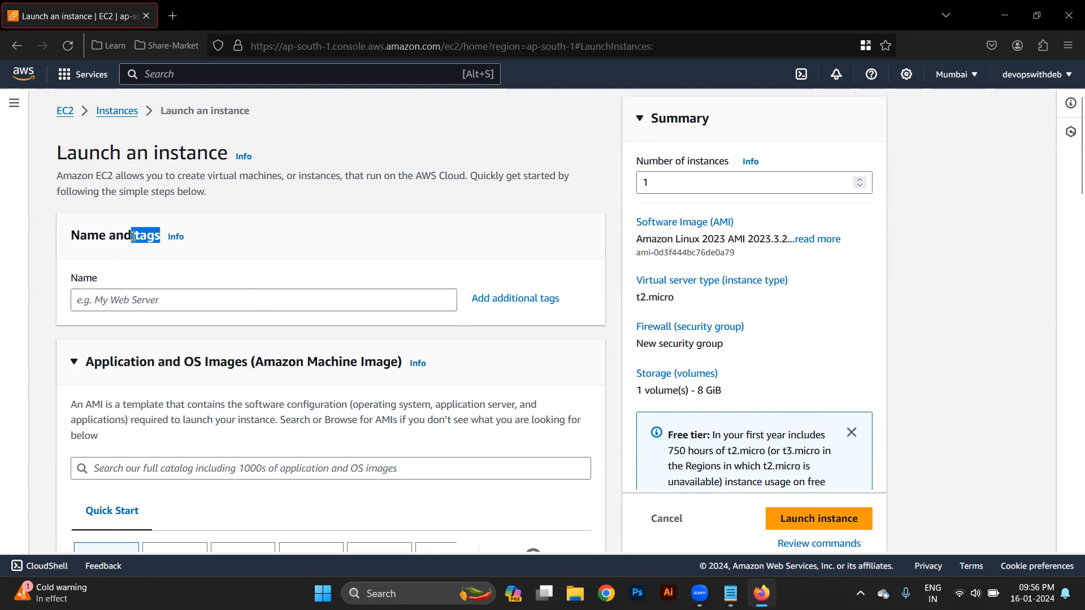
left_click(138, 257)
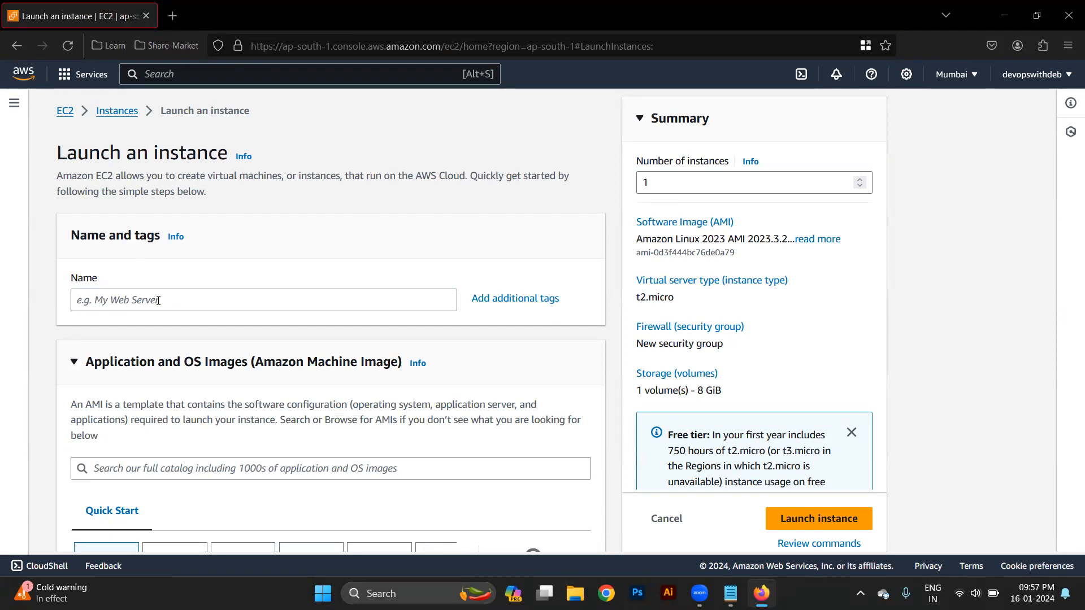
left_click(158, 301)
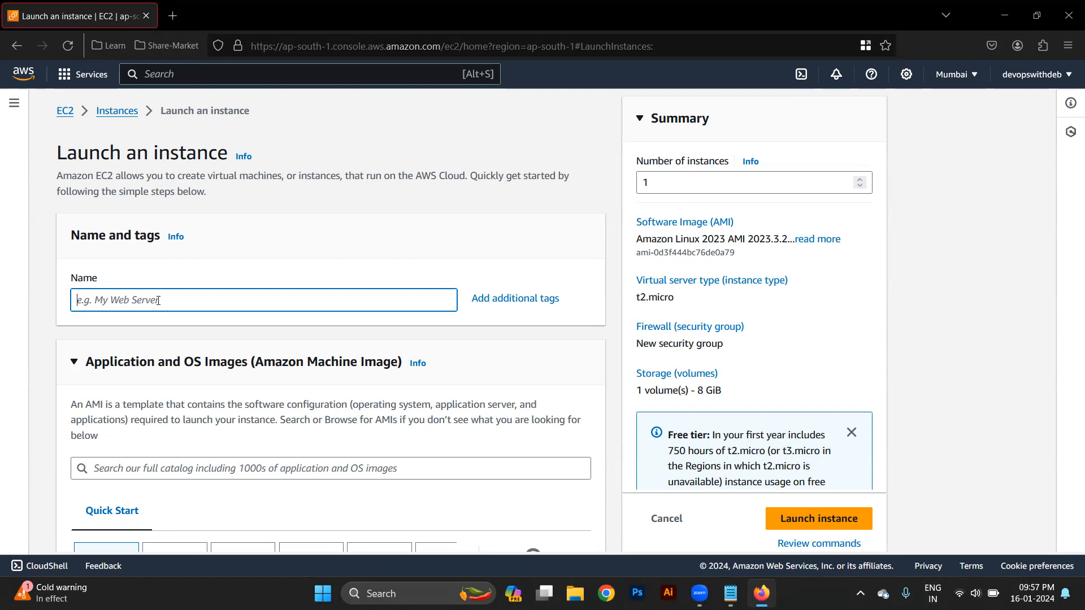
type("First")
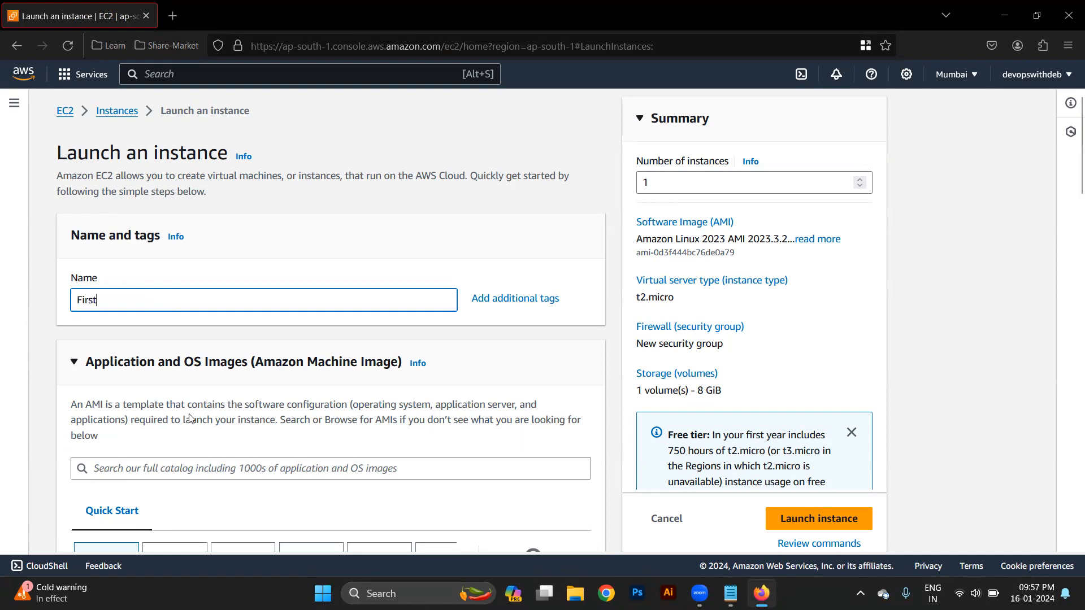
- Enter ubuntu as the image catalog search text and select Ubuntu as the quick-start operating system
scroll(192, 419, "down", 2)
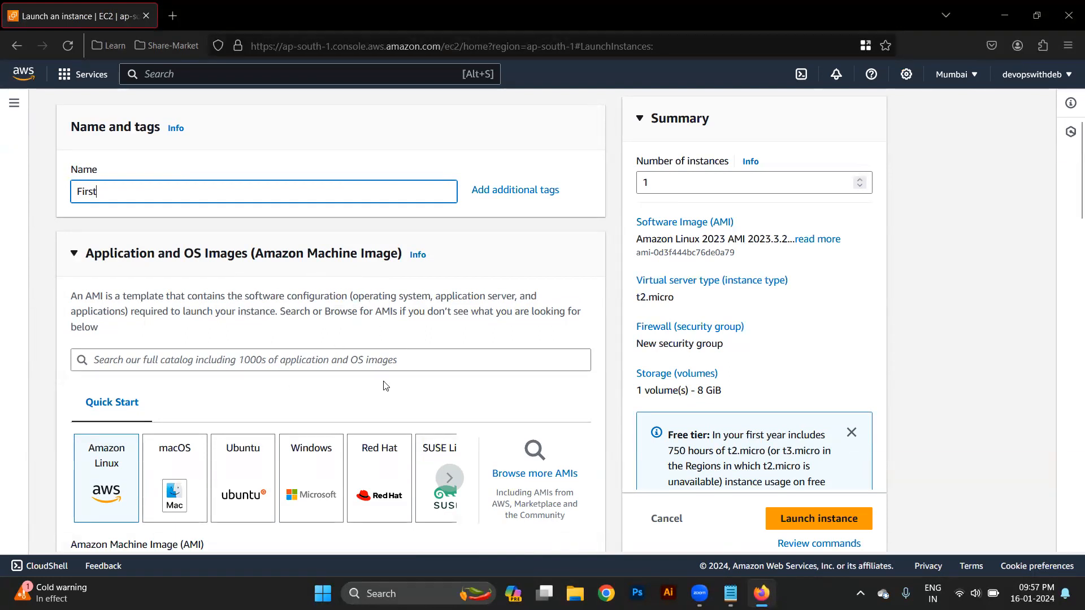
scroll(382, 383, "down", 2)
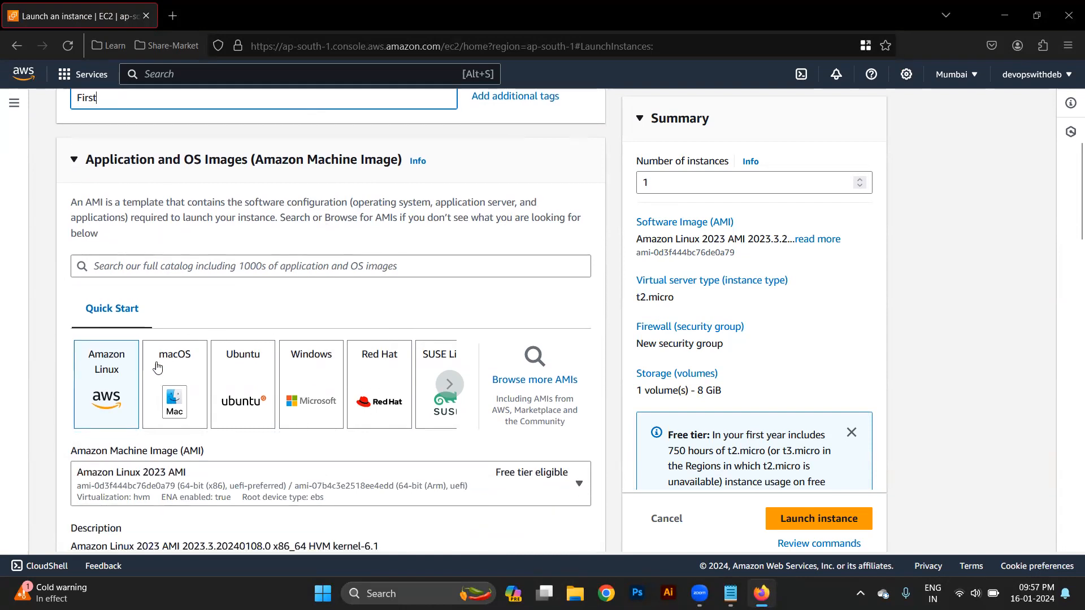
left_click(187, 273)
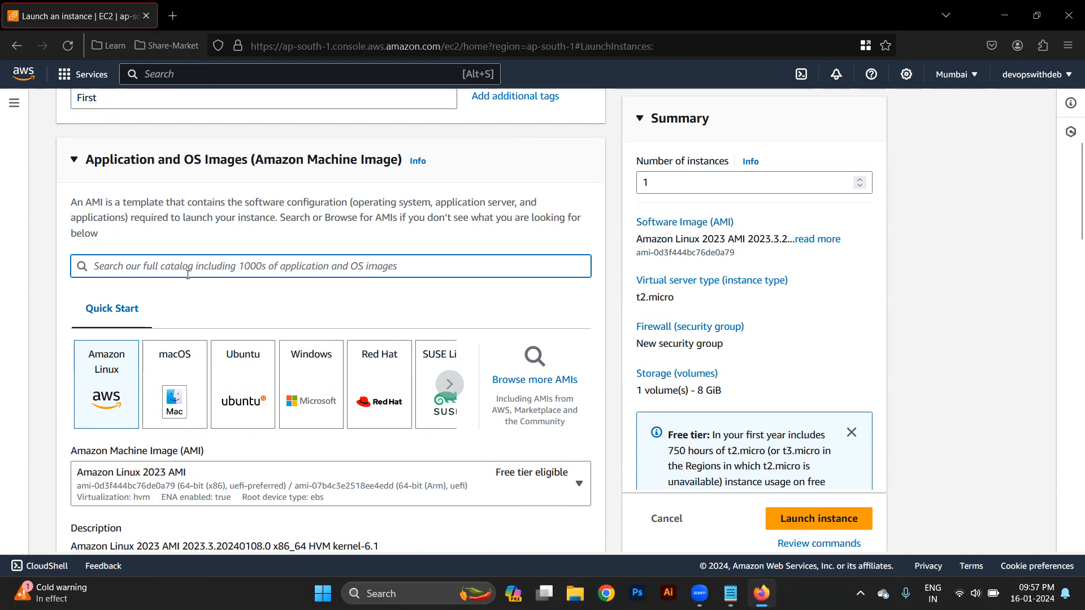
type("ubuntu")
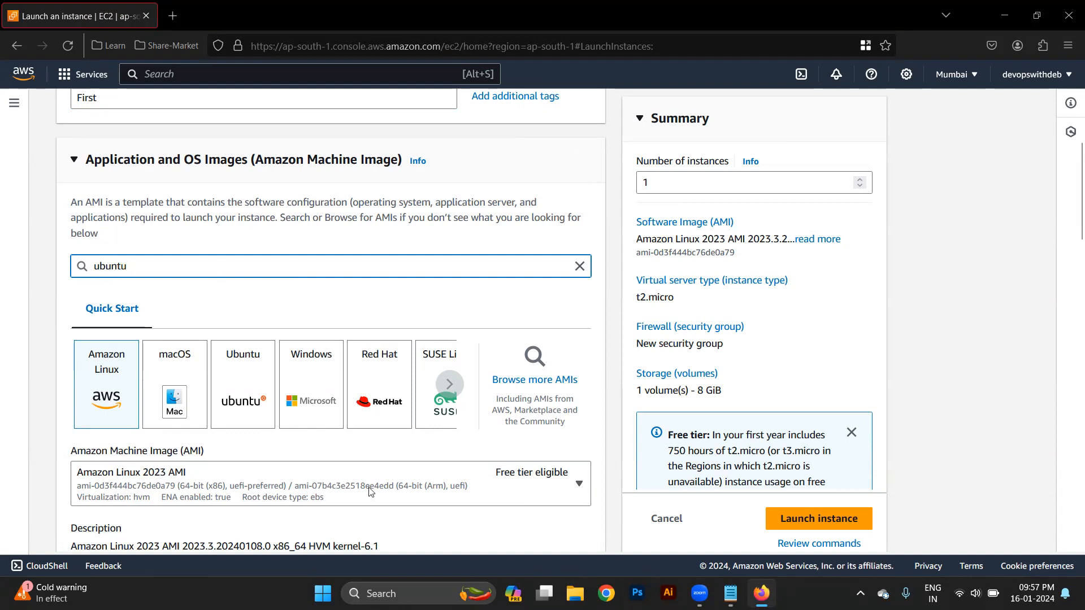
scroll(358, 510, "down", 1)
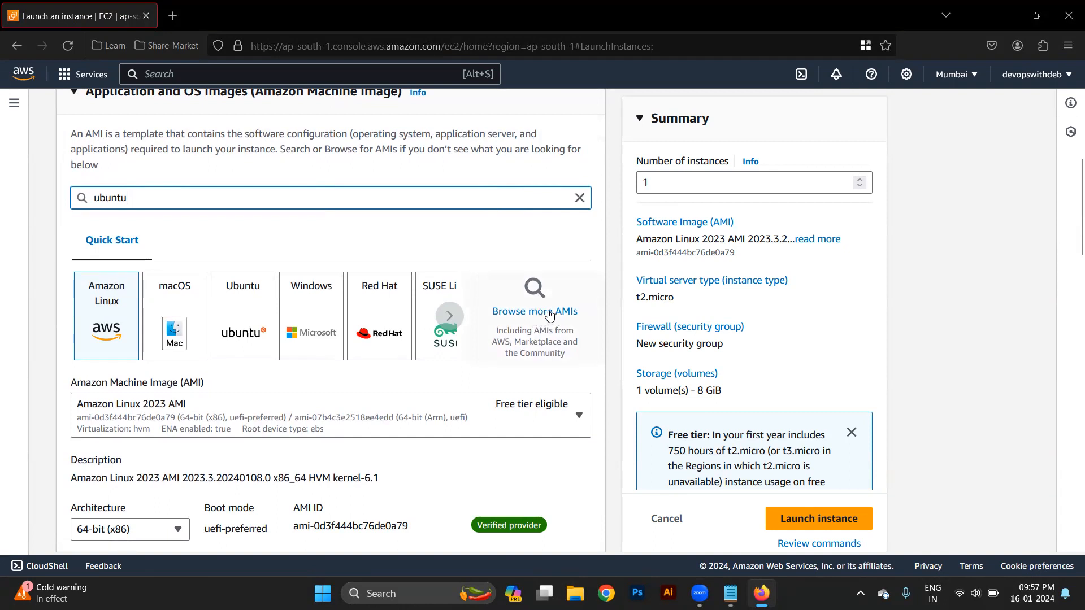
left_click(254, 336)
scroll(348, 418, "down", 2)
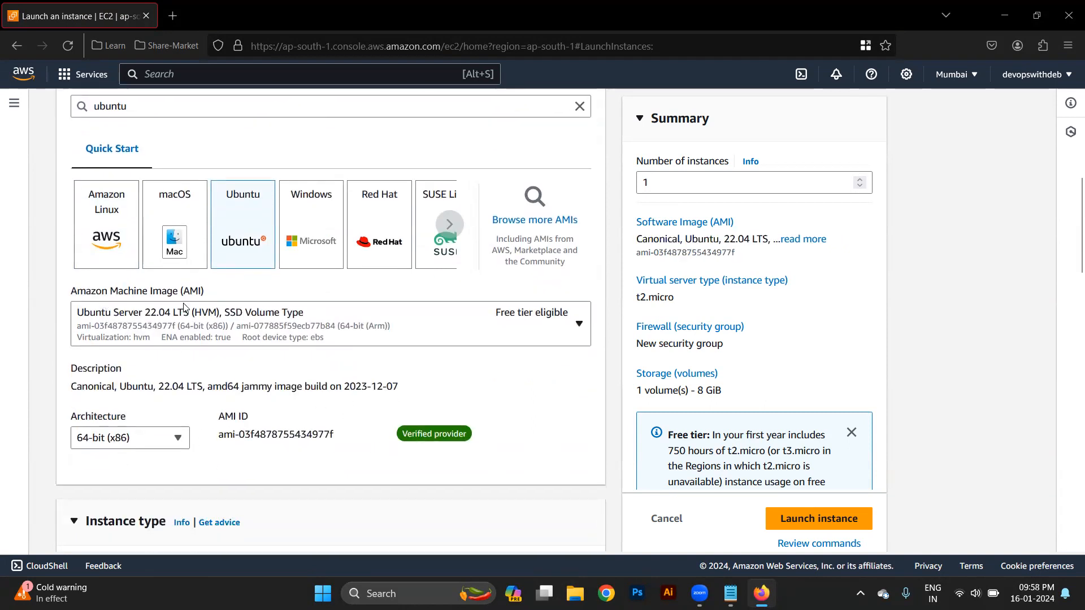
- Look through the Ubuntu machine images and choose Ubuntu Server 22.04 LTS (HVM), SSD Volume Type
left_click(377, 321)
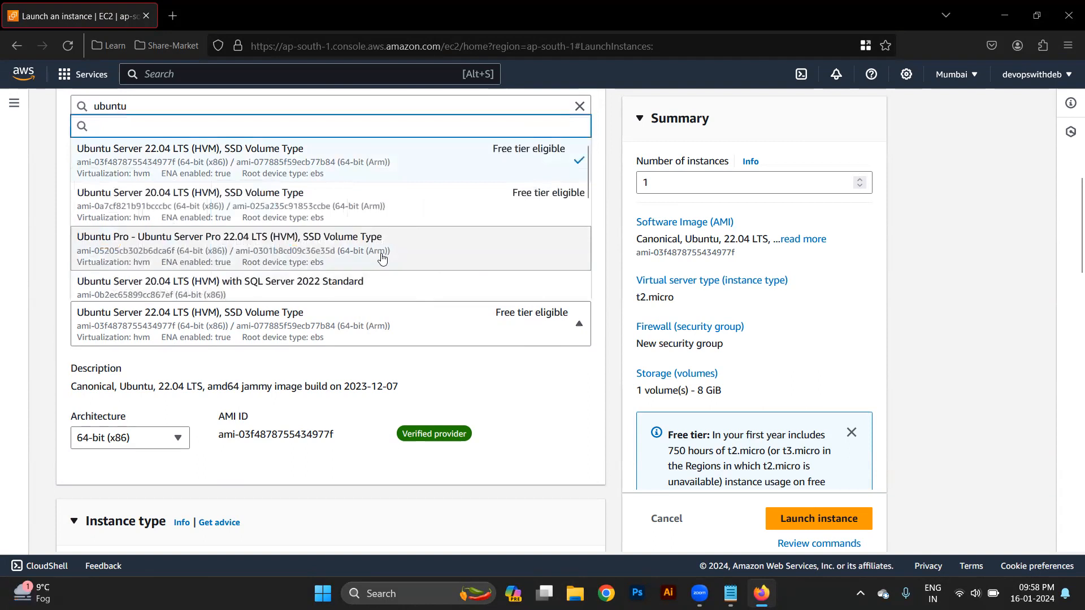
scroll(382, 258, "down", 5)
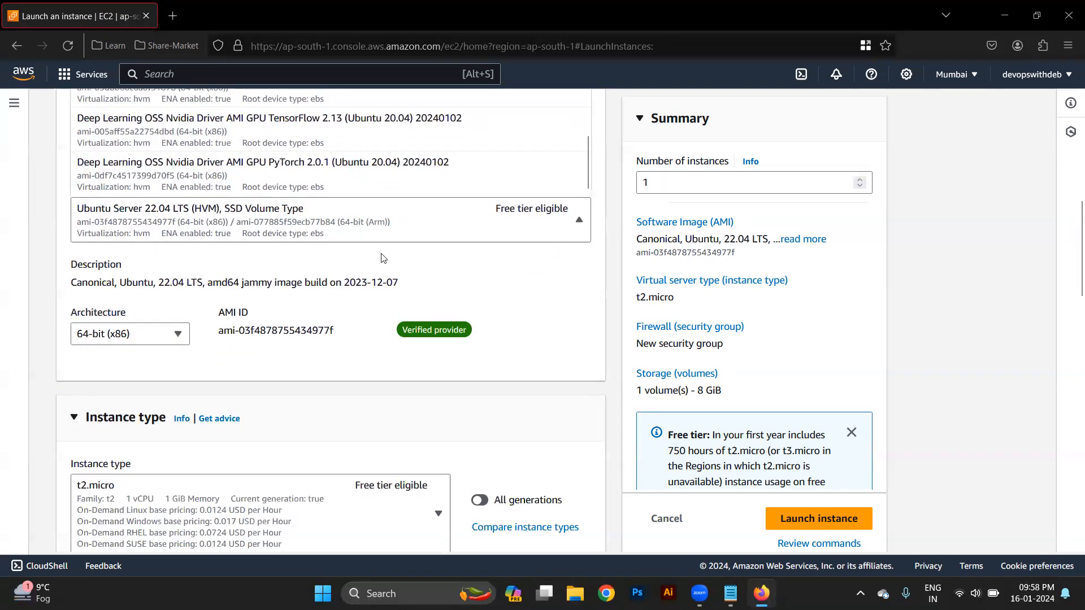
scroll(382, 258, "up", 3)
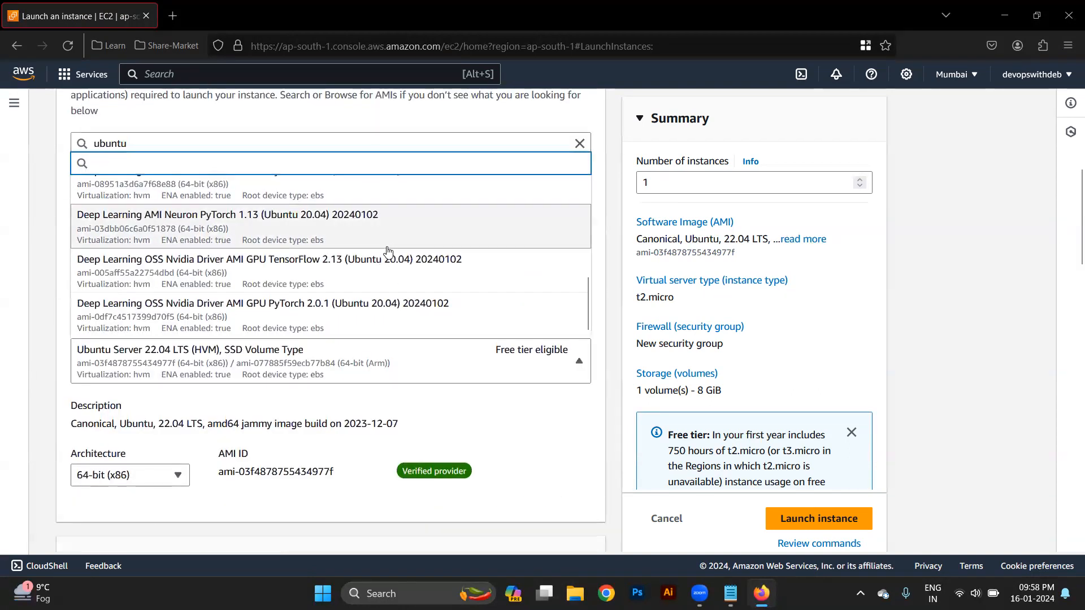
scroll(388, 249, "up", 5)
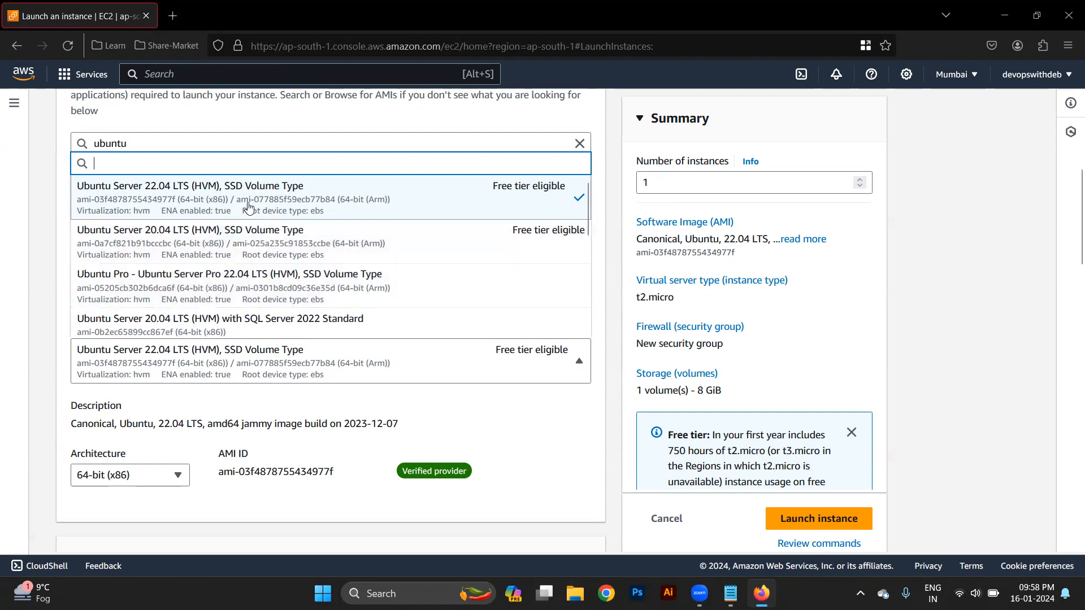
left_click(267, 201)
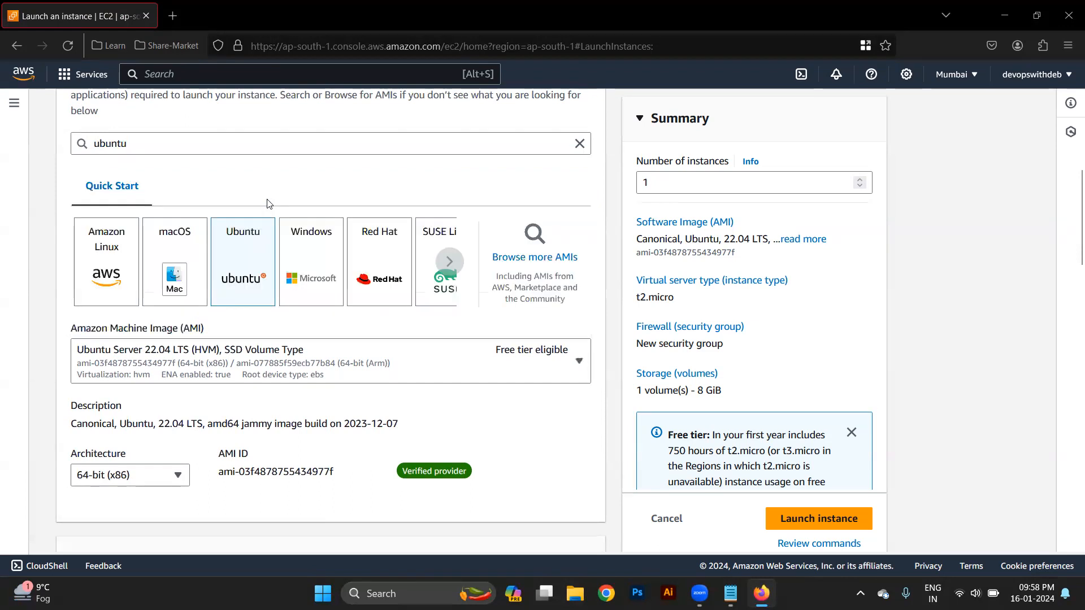
- Examine the architecture options and AMI ID of the selected Ubuntu image, along with the instance type settings
scroll(268, 203, "down", 2)
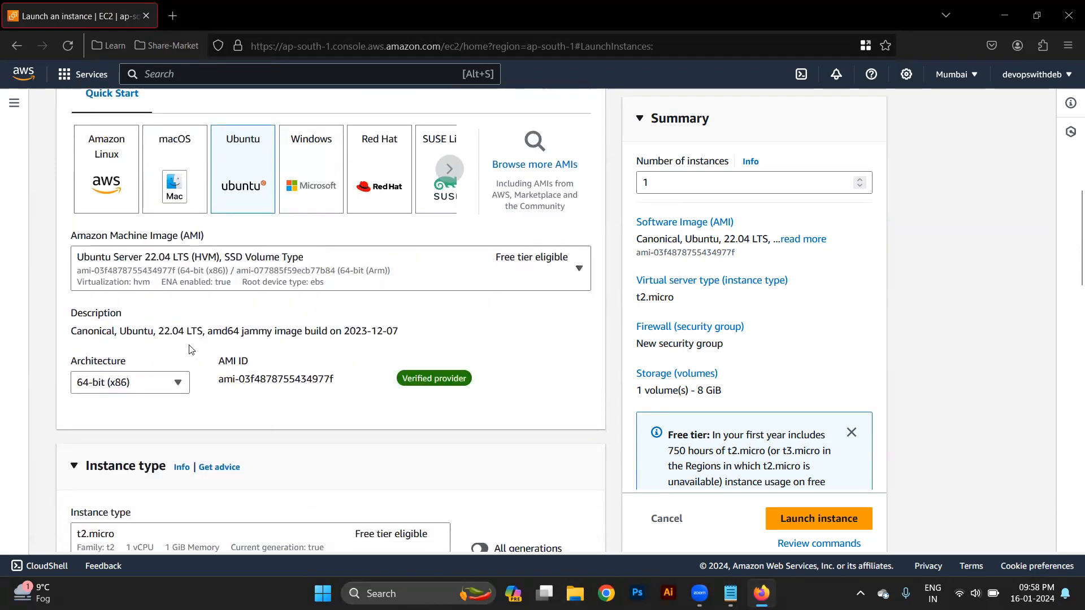
scroll(195, 354, "down", 1)
left_click(158, 338)
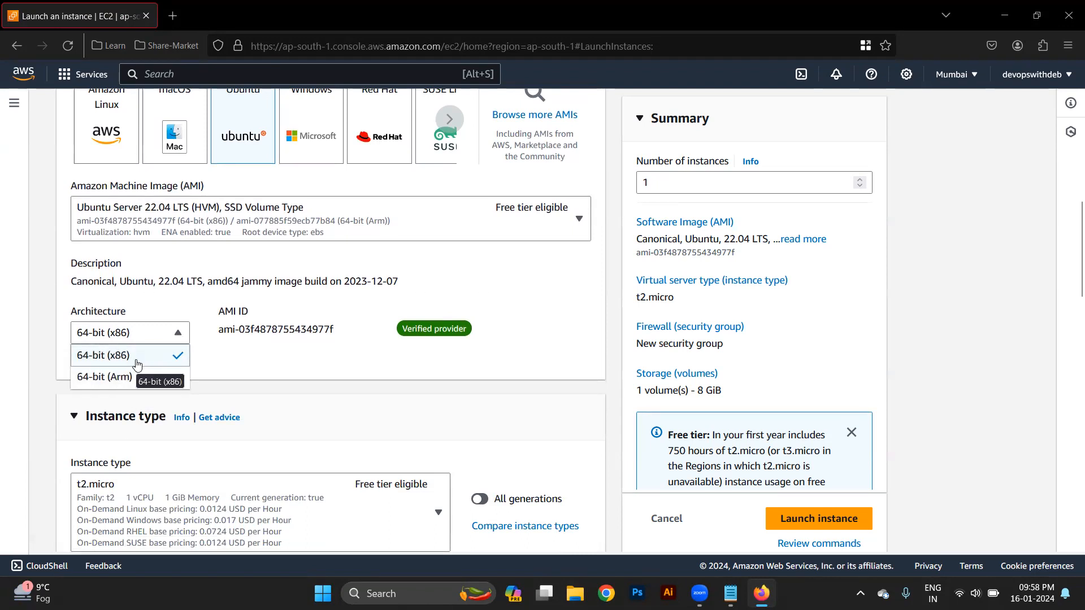
left_click(281, 348)
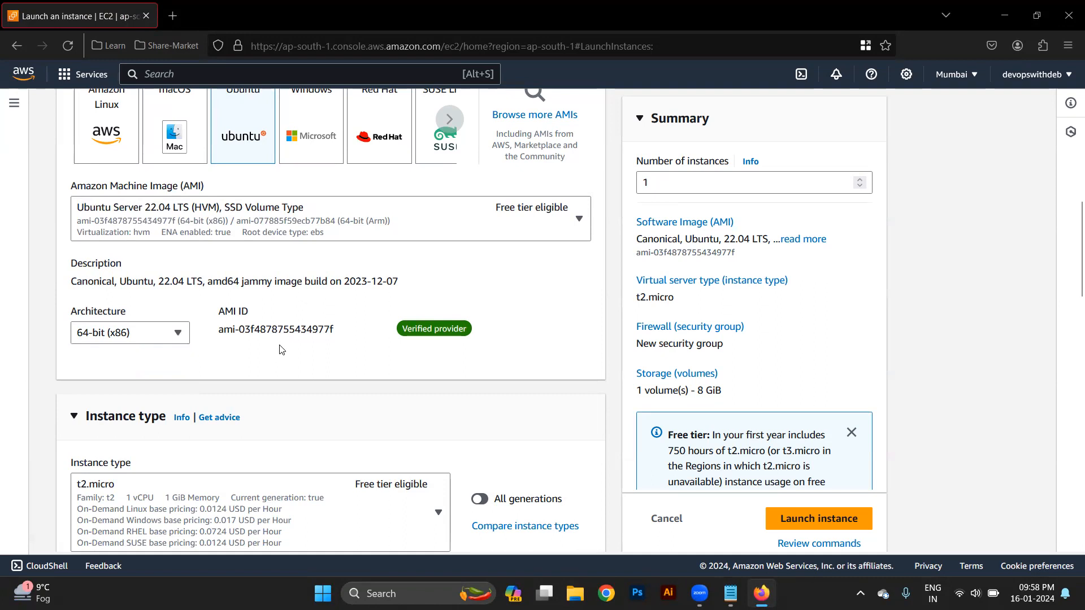
triple_click(262, 330)
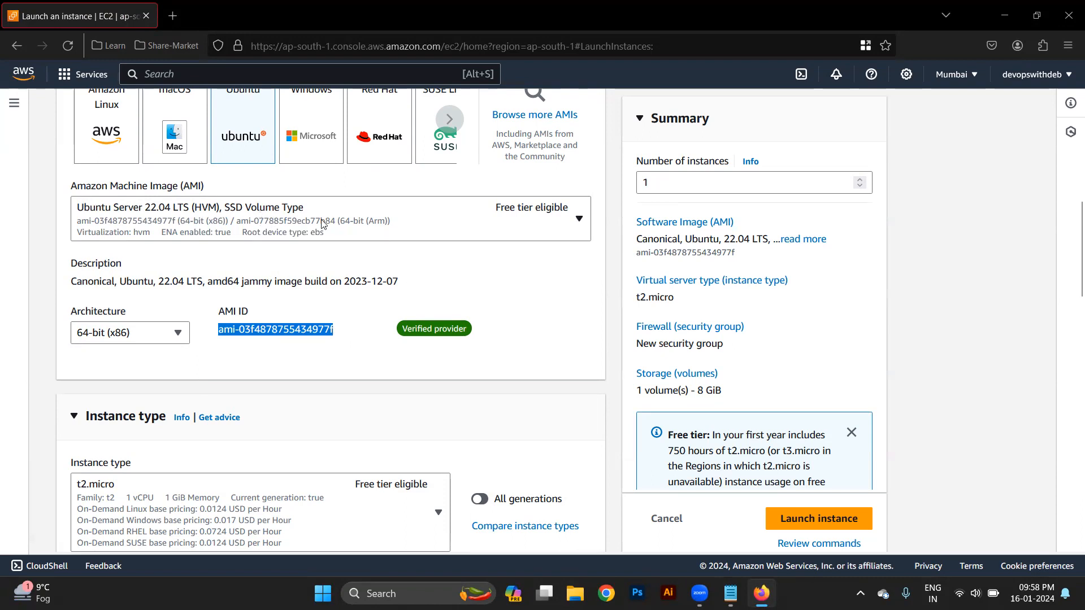
triple_click(300, 332)
left_click(300, 332)
double_click(301, 332)
scroll(301, 333, "down", 3)
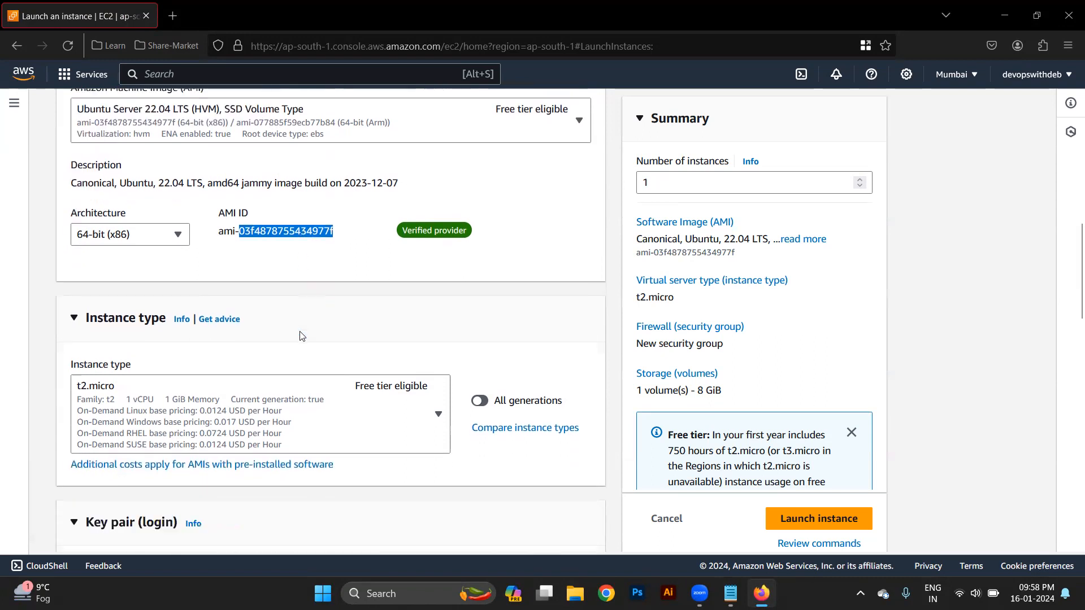
scroll(301, 336, "down", 2)
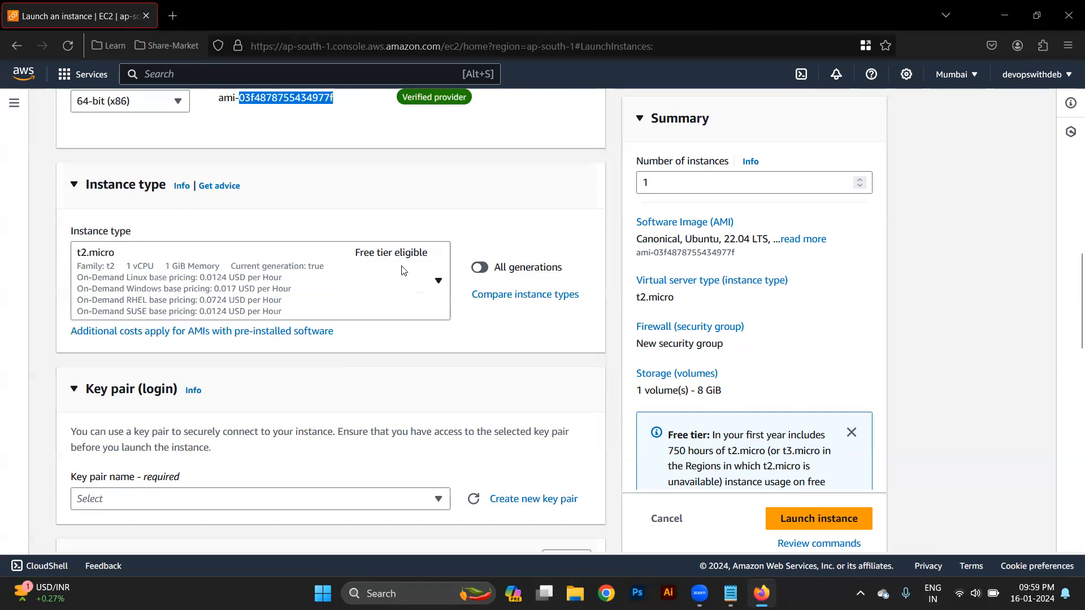
- Look through the available instance types and their specifications, keeping t2.micro selected
left_click(440, 281)
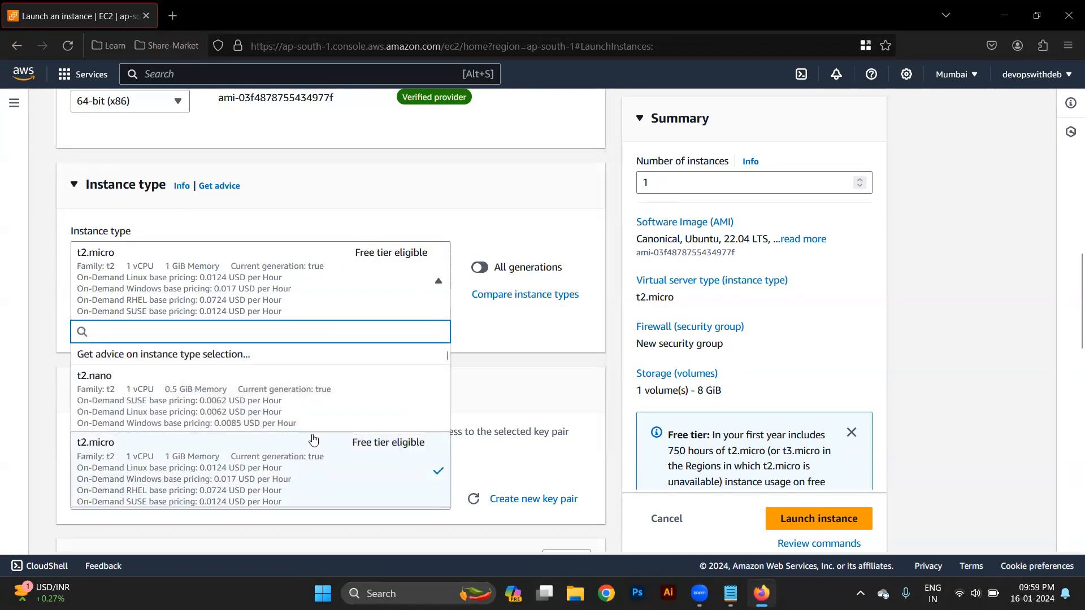
scroll(317, 429, "down", 15)
scroll(314, 439, "down", 15)
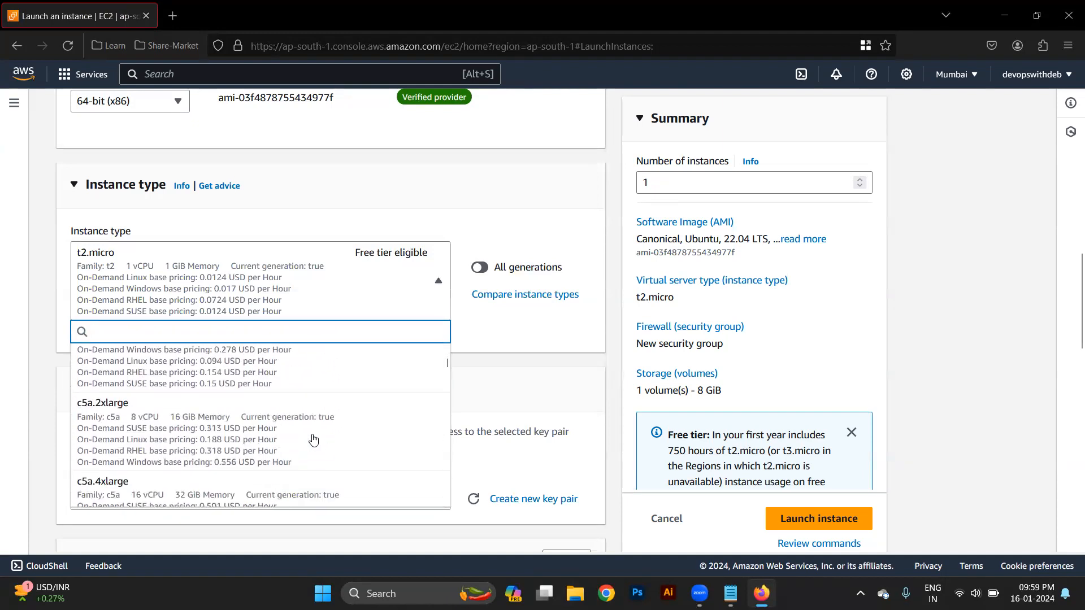
scroll(313, 440, "down", 15)
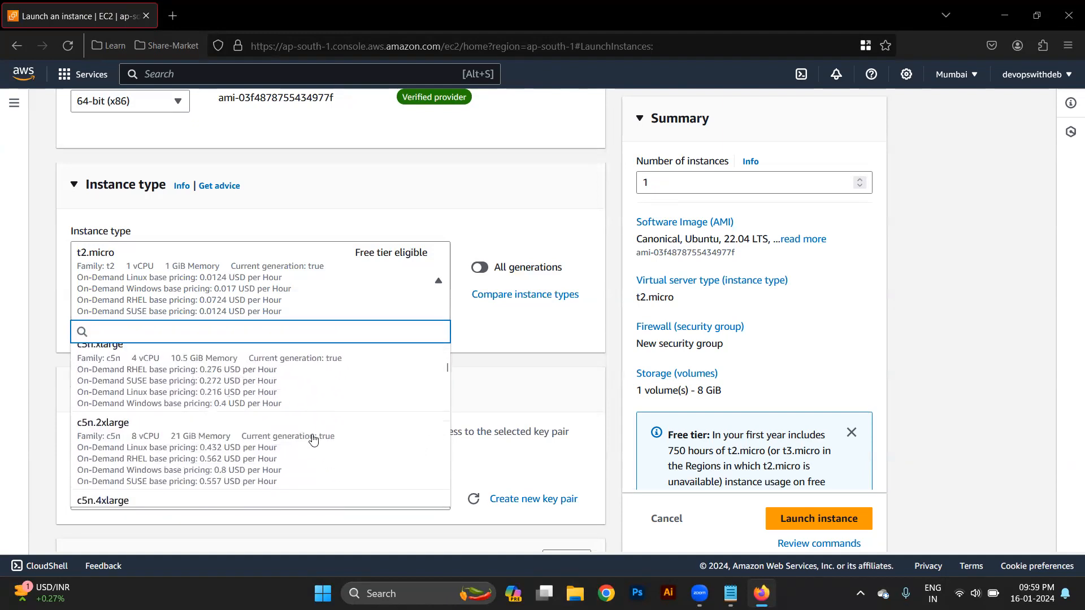
scroll(314, 440, "down", 15)
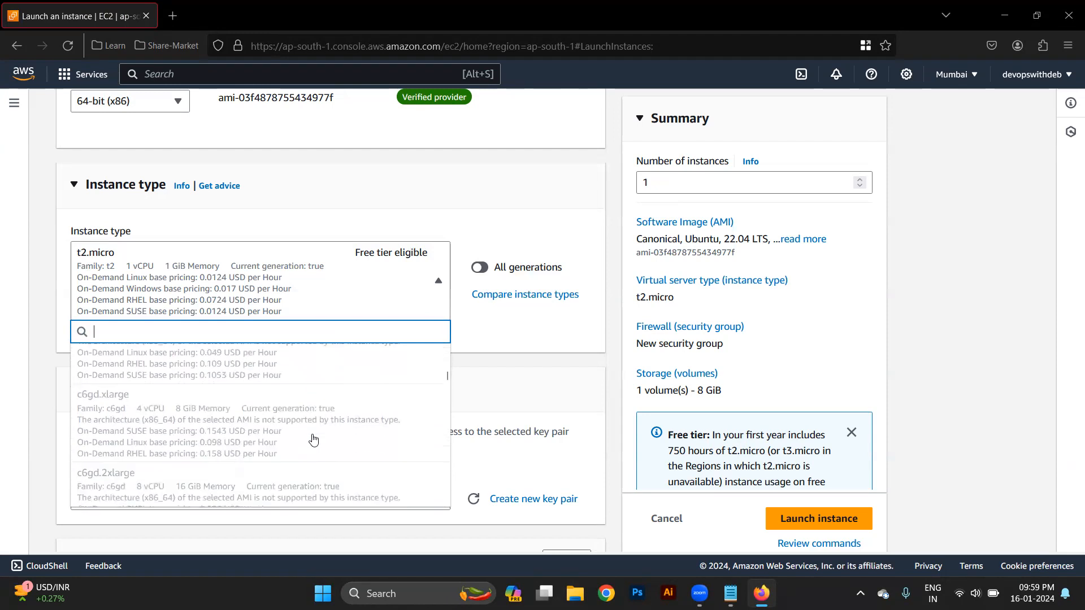
scroll(313, 440, "down", 2)
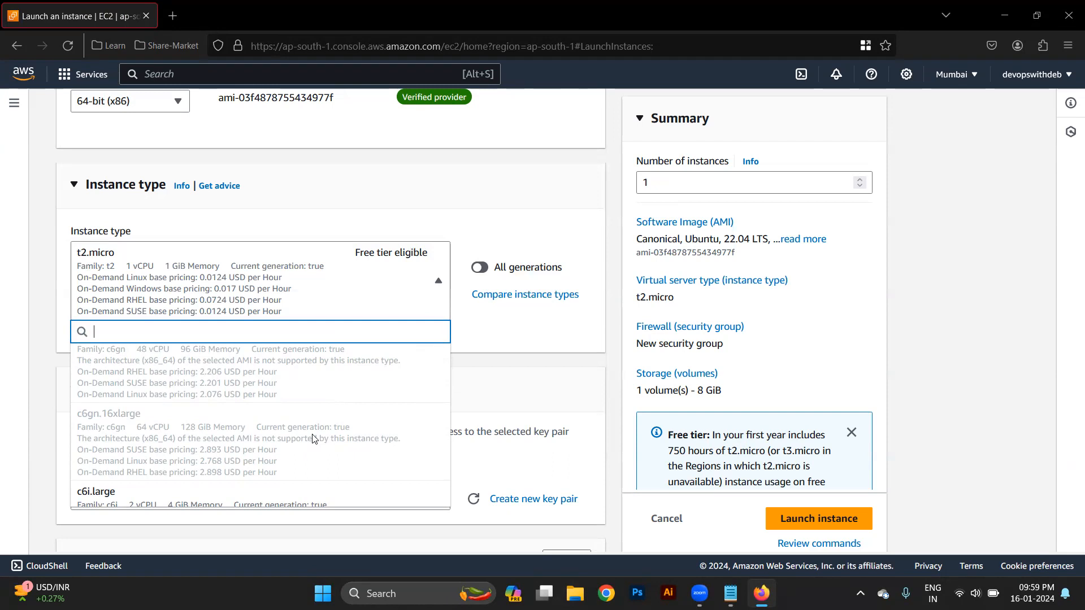
left_click(174, 284)
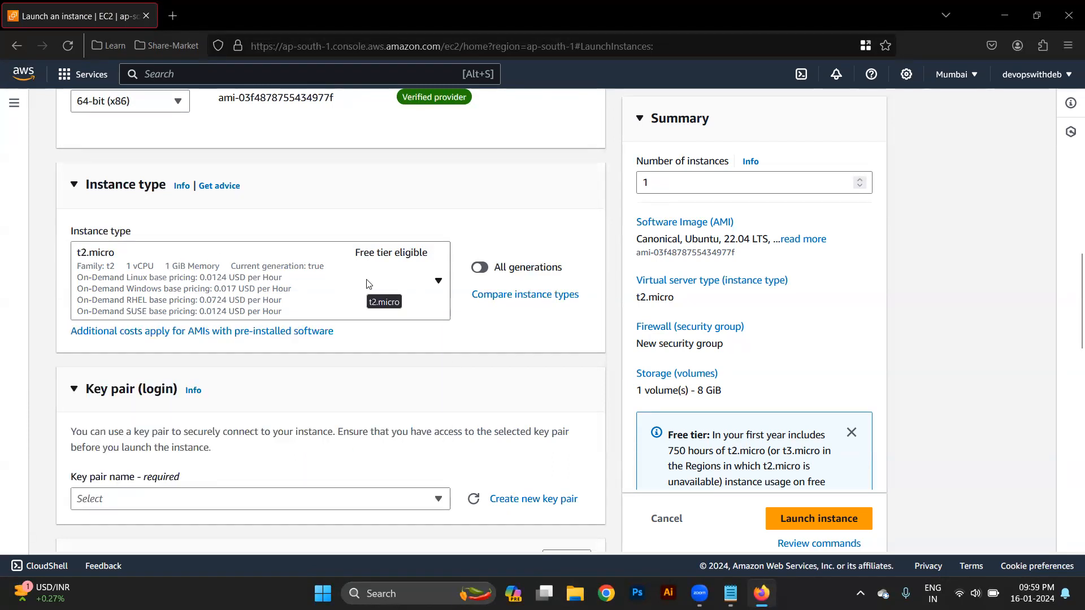
- Enable All generations for the instance types, look over the list, and disable the option again
scroll(321, 370, "down", 2)
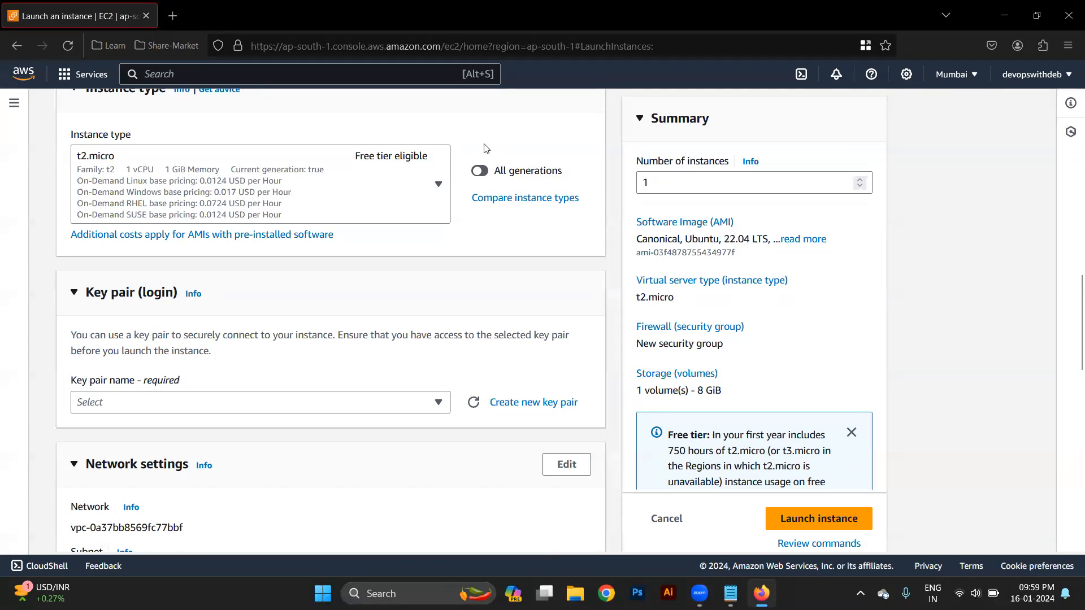
left_click(488, 171)
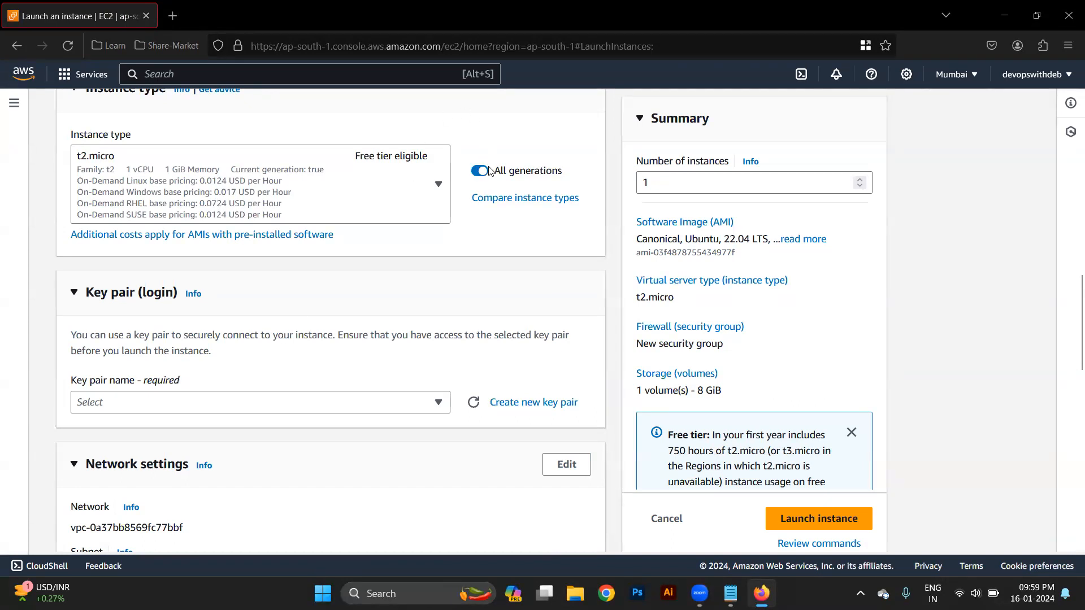
left_click(404, 186)
scroll(325, 392, "down", 10)
scroll(324, 392, "up", 10)
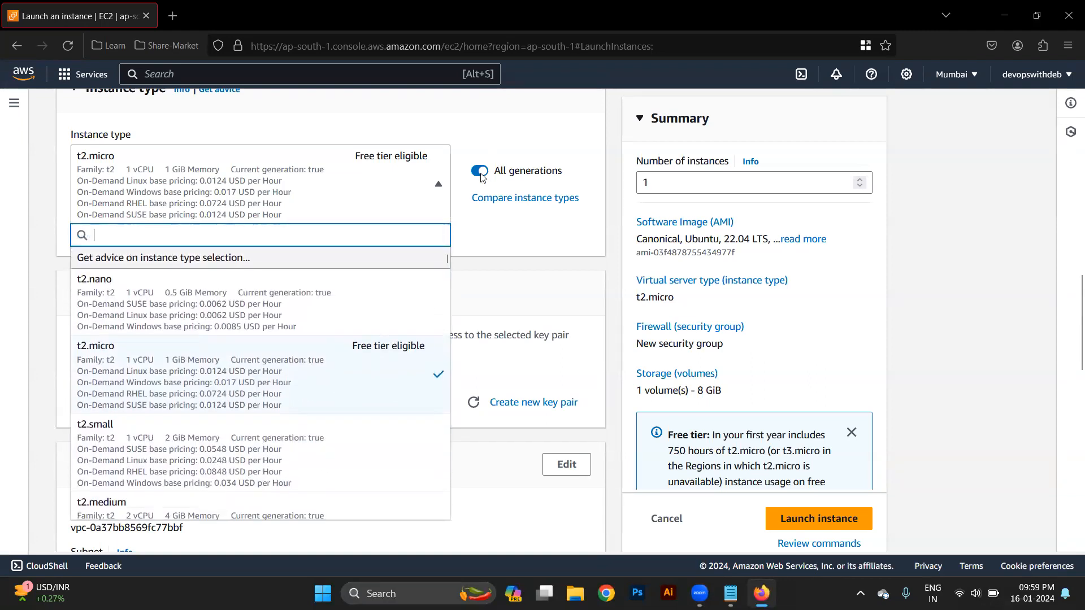
left_click(480, 173)
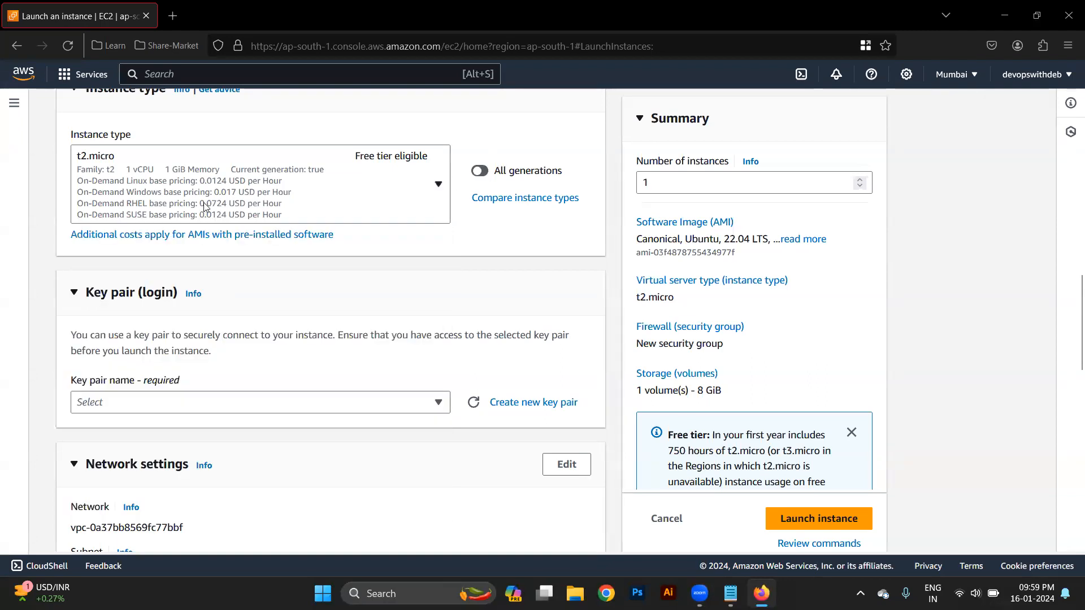
- Check the existing key pairs available for the instance login without selecting one
scroll(334, 300, "down", 2)
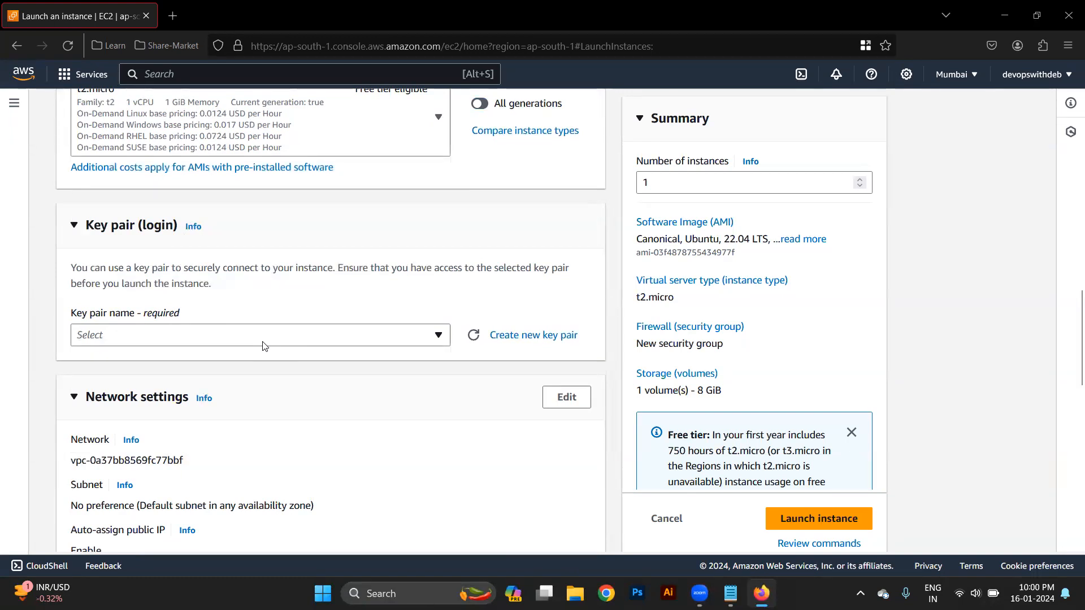
left_click(279, 339)
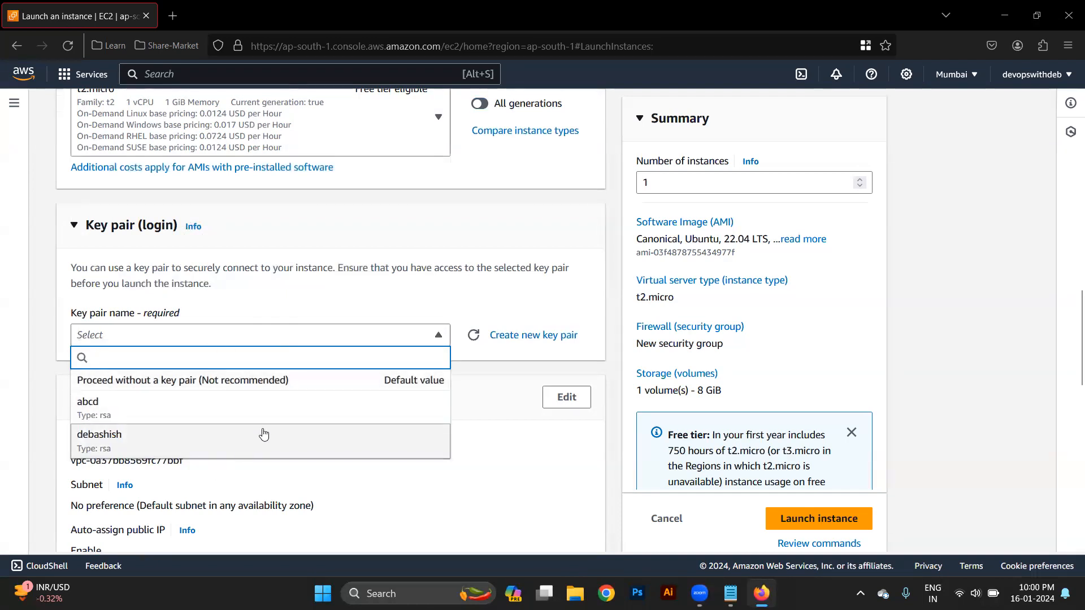
left_click(285, 315)
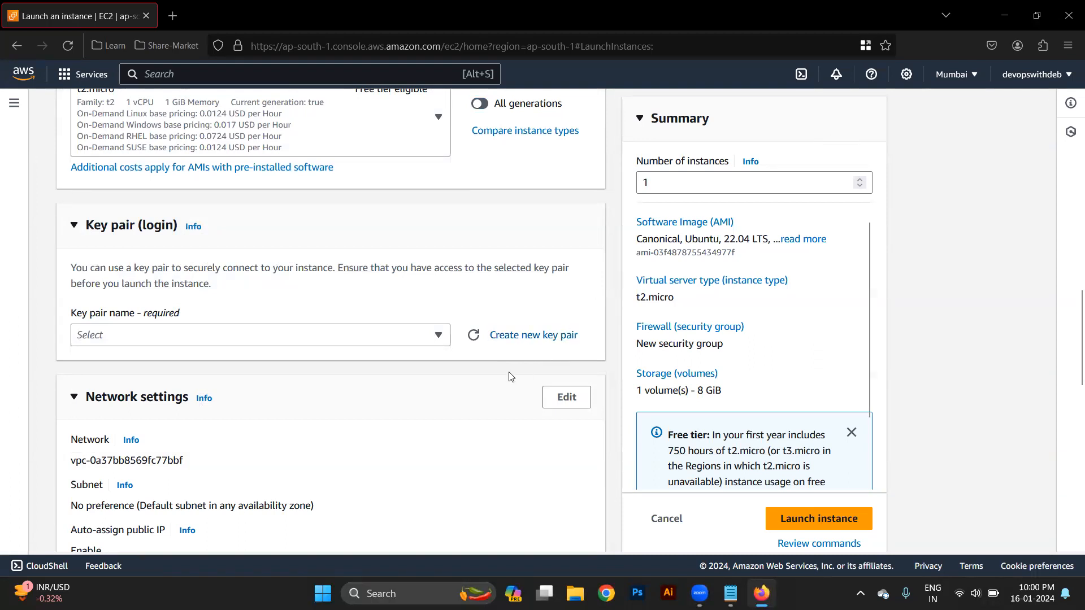
- Start creating a new key pair, compare the .pem and .ppk private key formats, and close the form without creating it
left_click(529, 336)
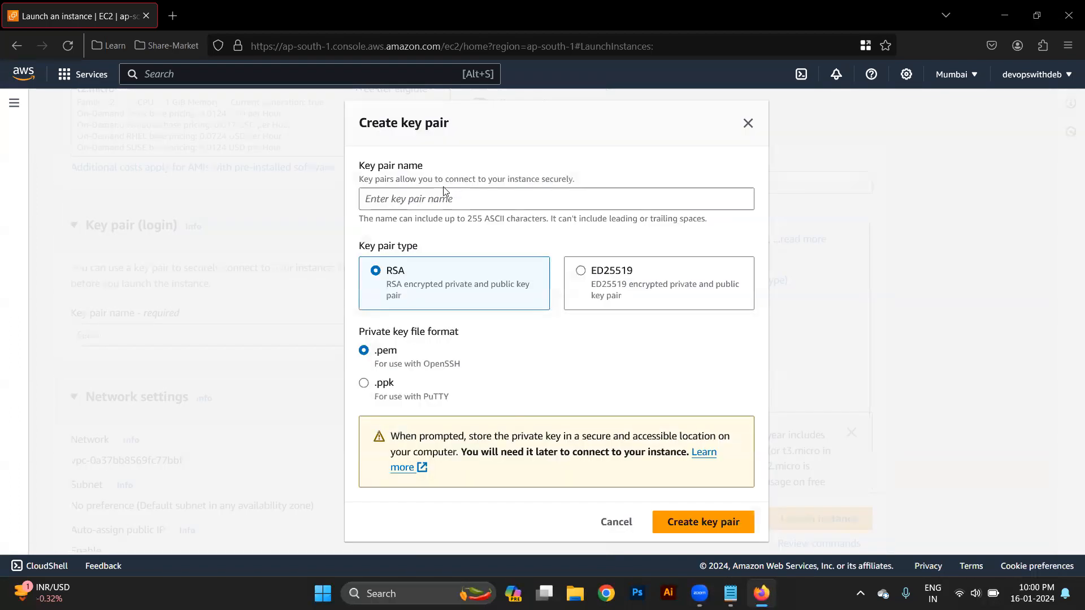
left_click(444, 196)
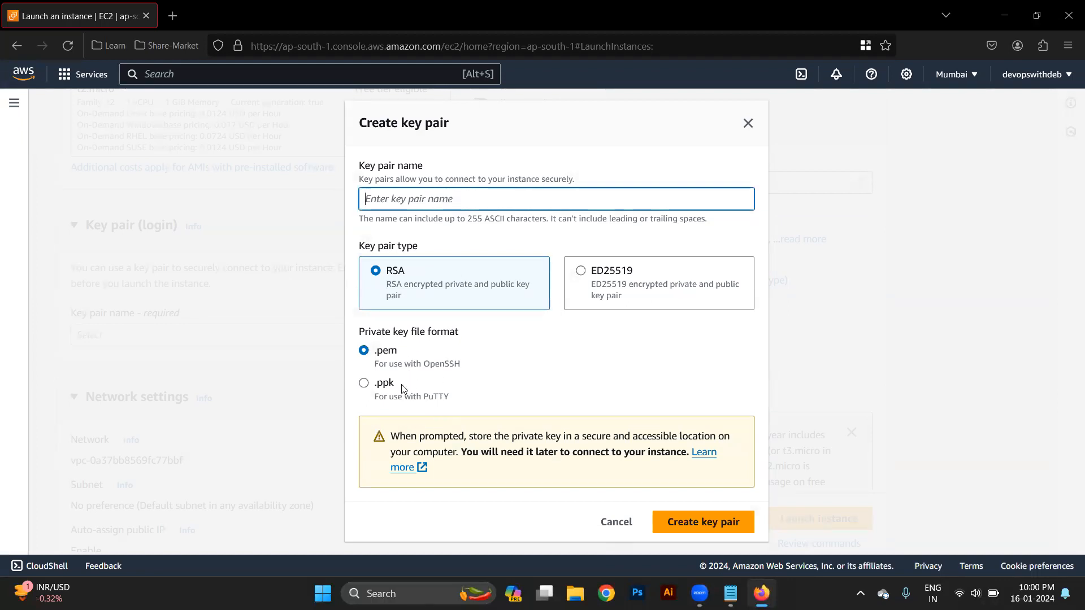
left_click_drag(397, 351, 378, 362)
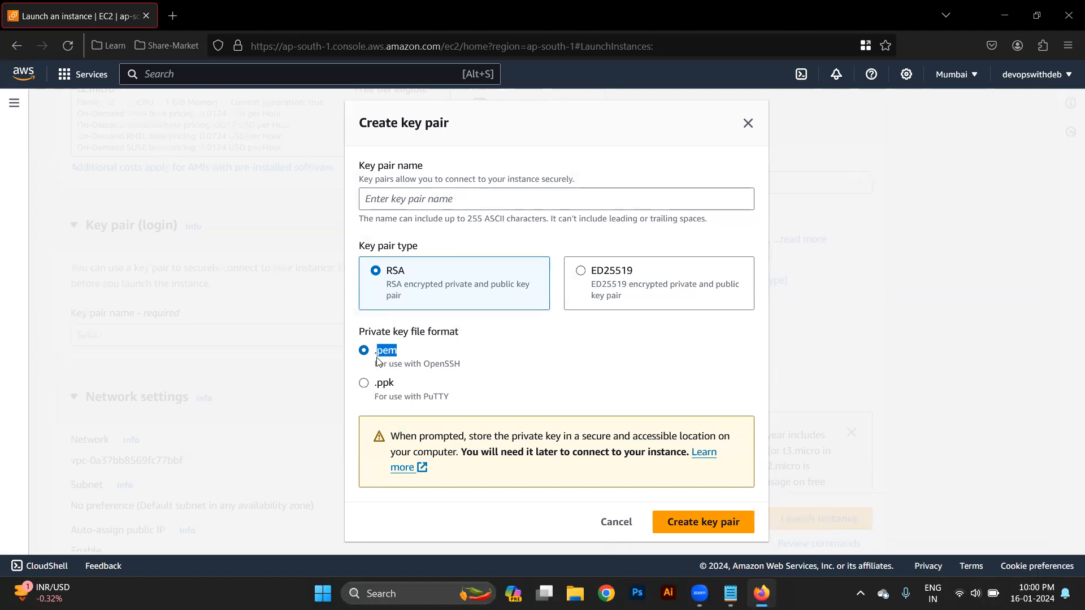
left_click(378, 362)
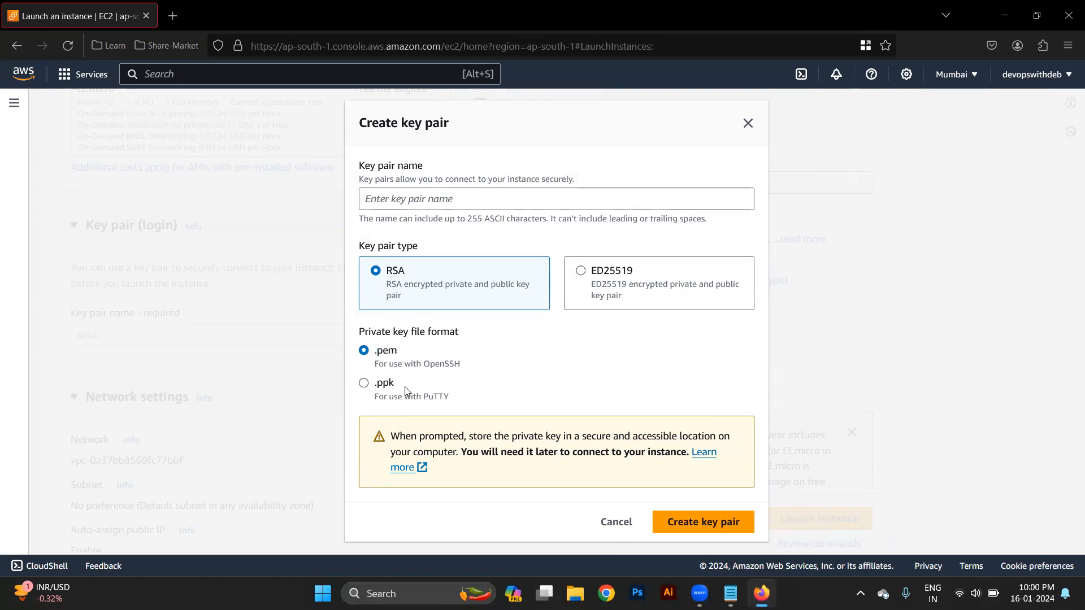
left_click_drag(405, 390, 373, 394)
left_click(371, 395)
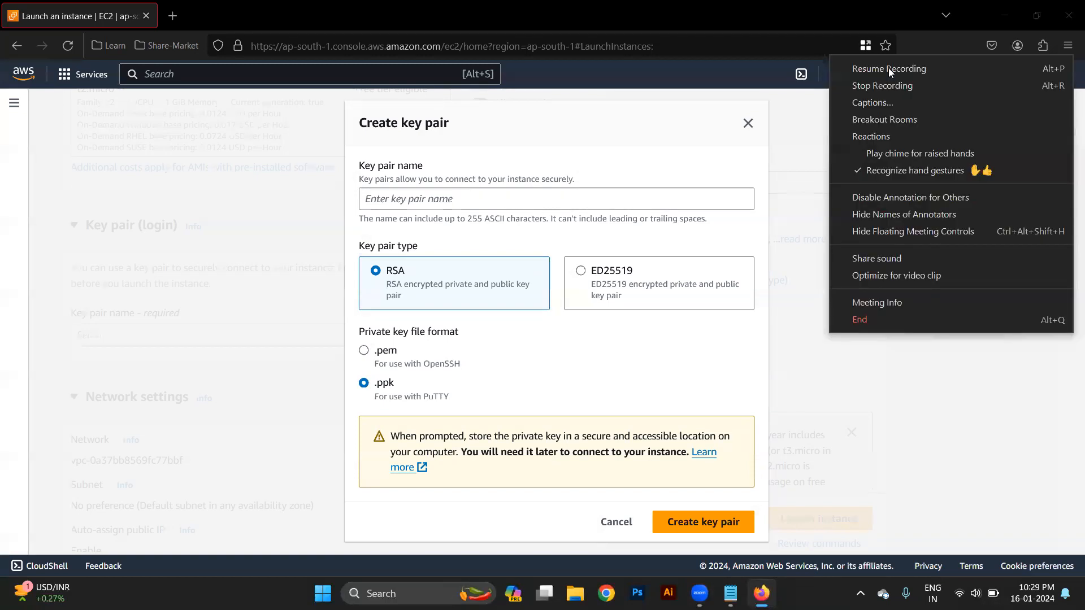
left_click(888, 68)
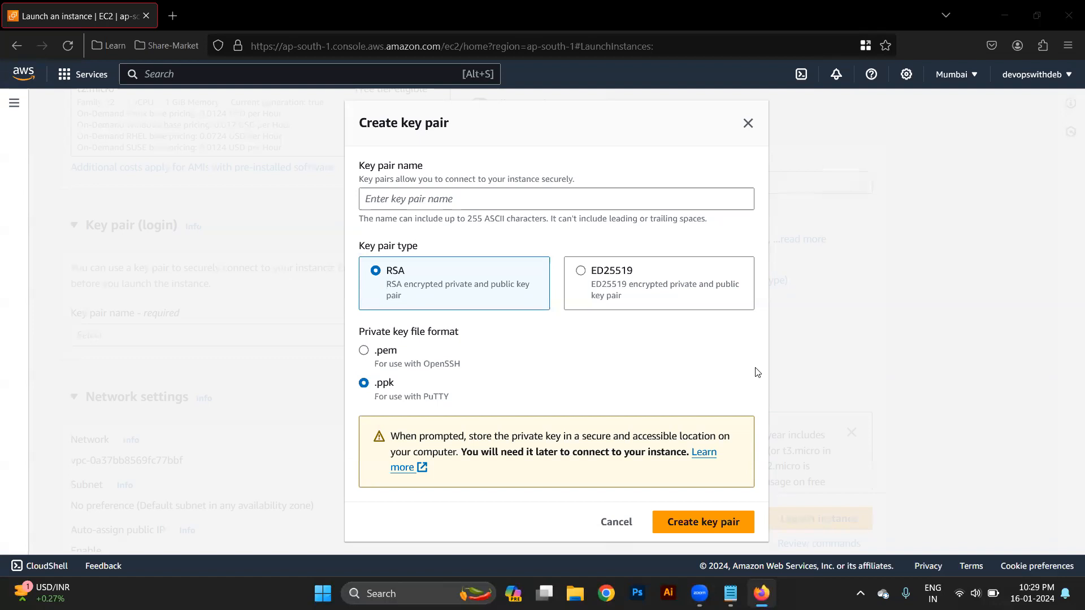
left_click(747, 124)
- Select the existing RSA key pair listed below abcd for the instance login
left_click(347, 336)
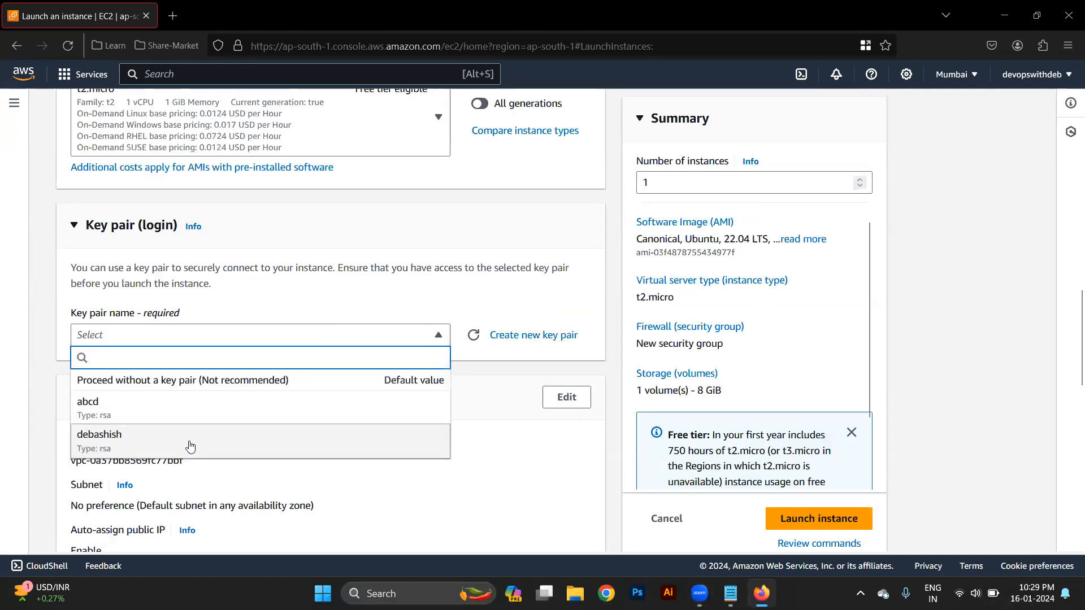
left_click(190, 446)
scroll(424, 416, "down", 1)
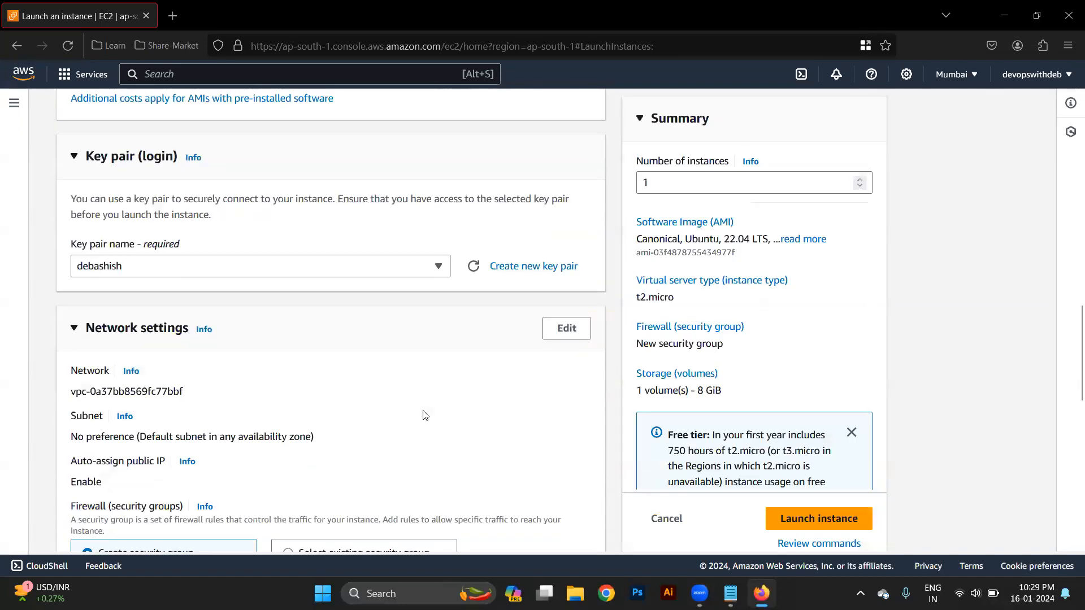
- Examine the network settings' VPC and default subnet preference, and check the current region in the region list
scroll(425, 415, "down", 1)
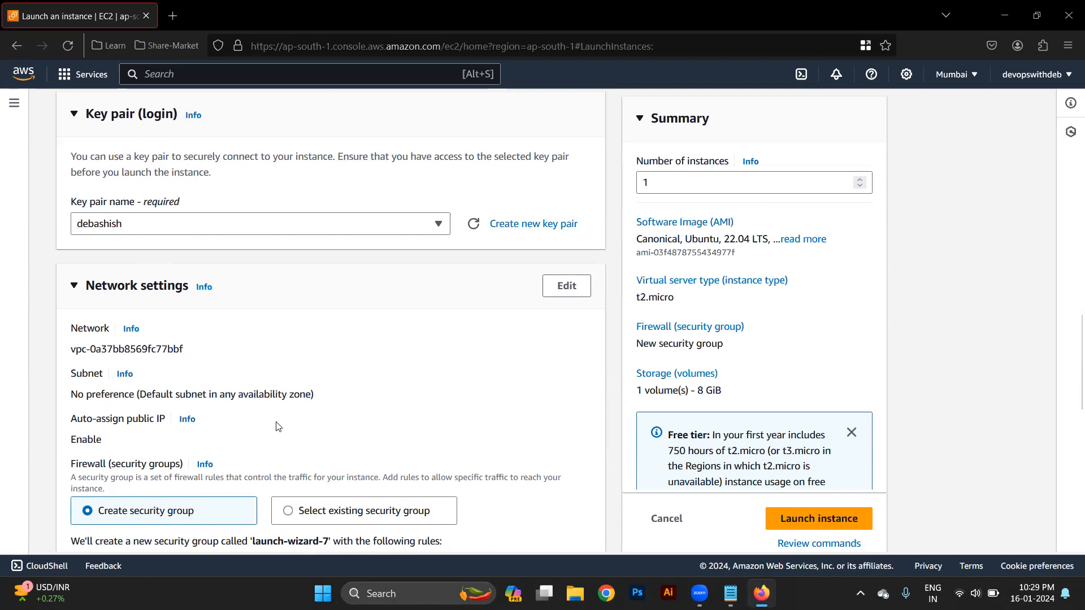
triple_click(122, 347)
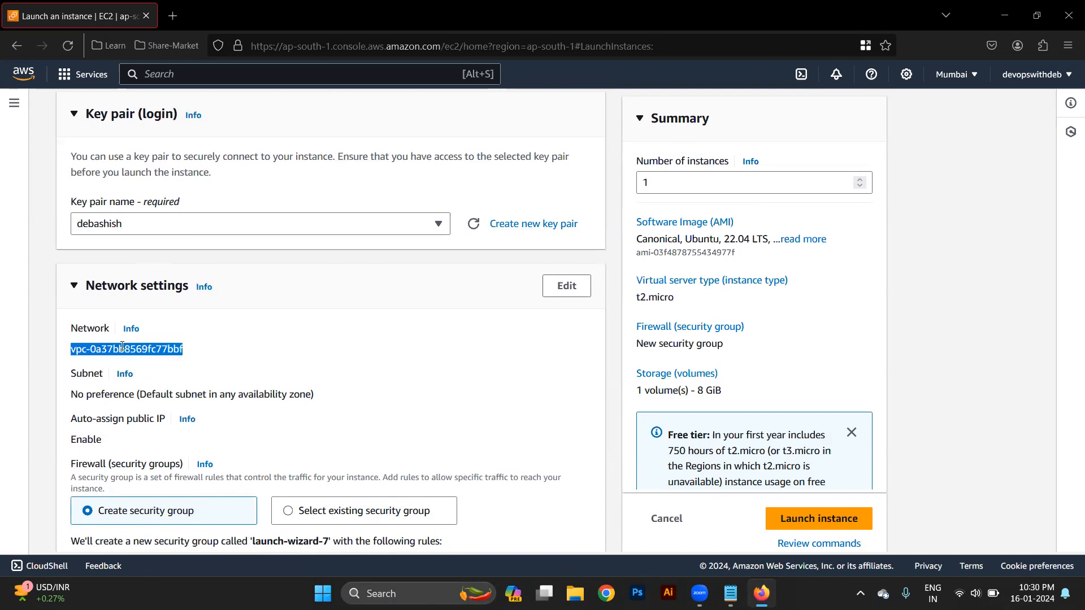
scroll(122, 346, "down", 1)
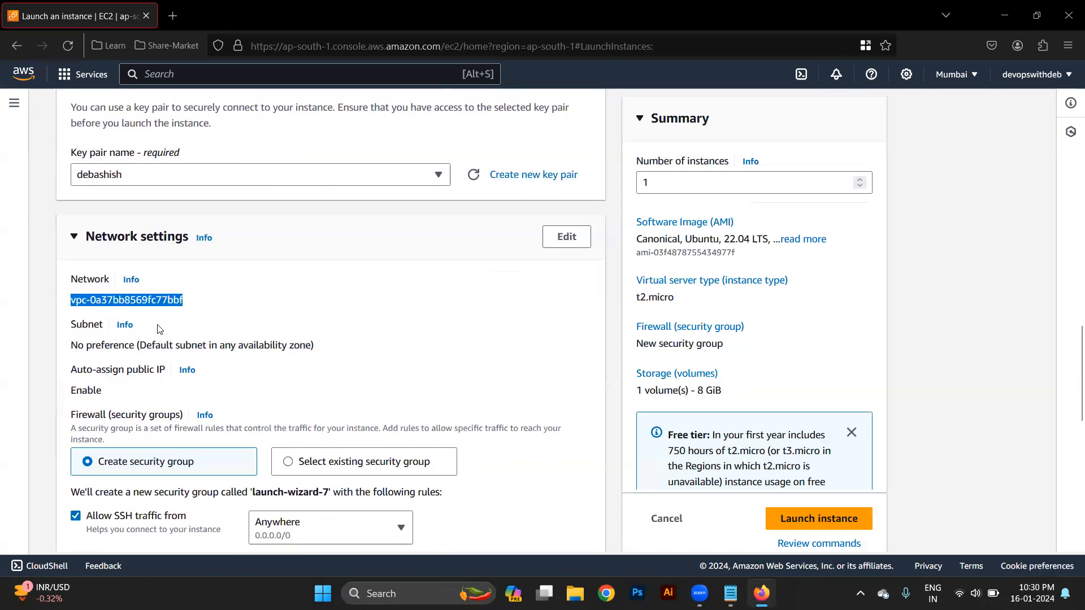
double_click(117, 338)
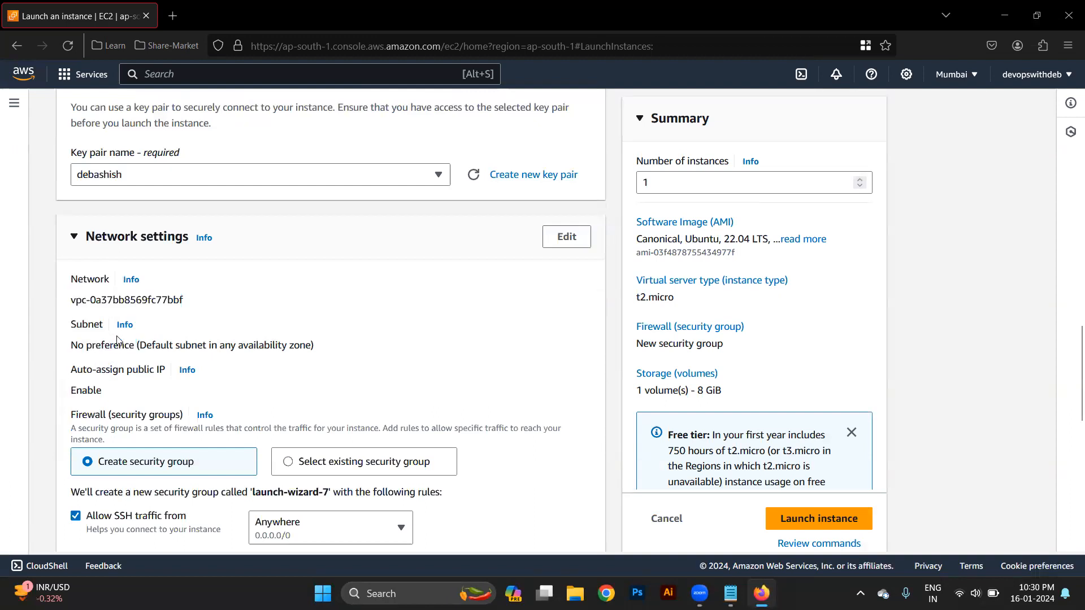
triple_click(116, 336)
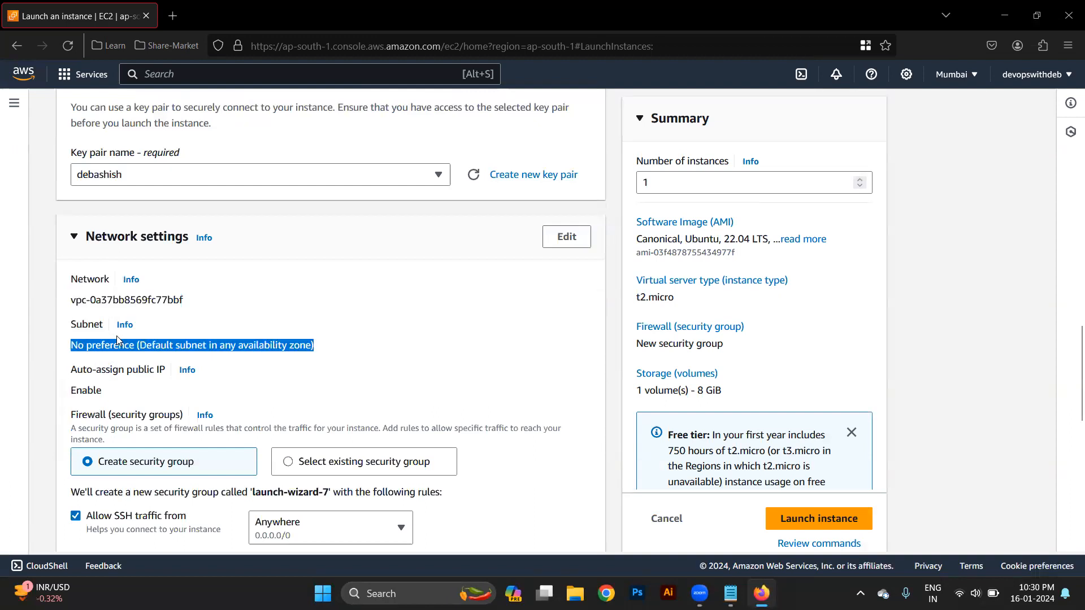
left_click(951, 74)
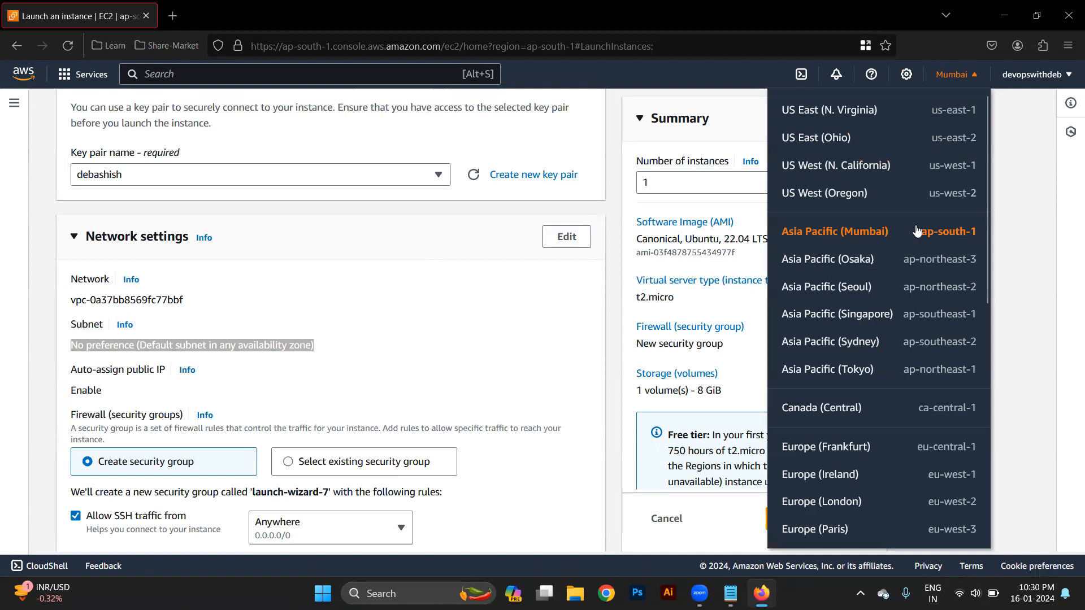
left_click(963, 74)
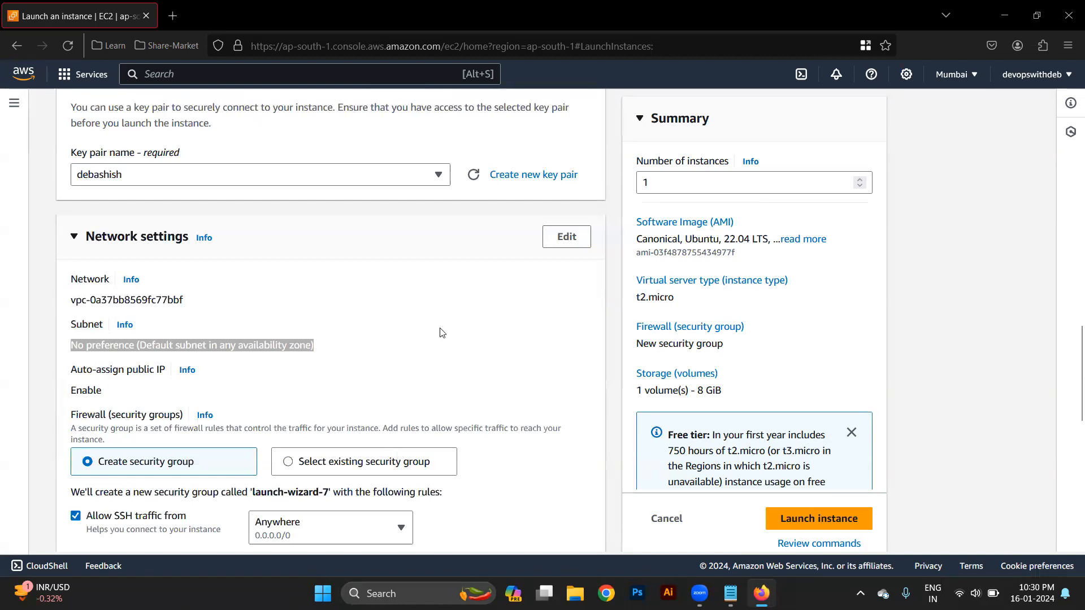
- Edit the network settings and set the subnet to subnet-043c111892d3fd686 in availability zone ap-south-1a
left_click(568, 238)
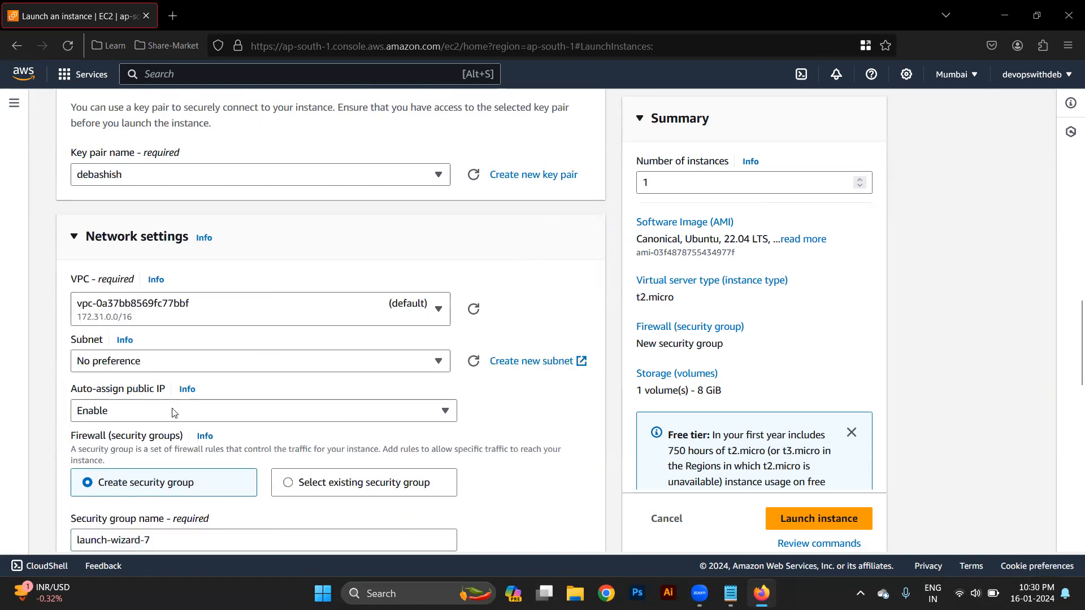
left_click(188, 363)
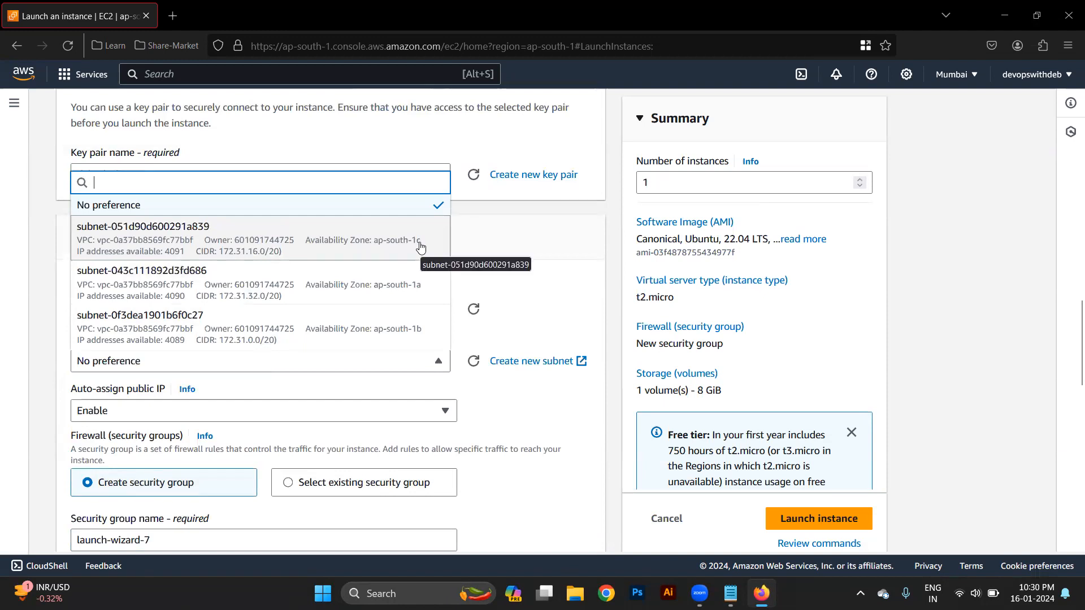
left_click(954, 76)
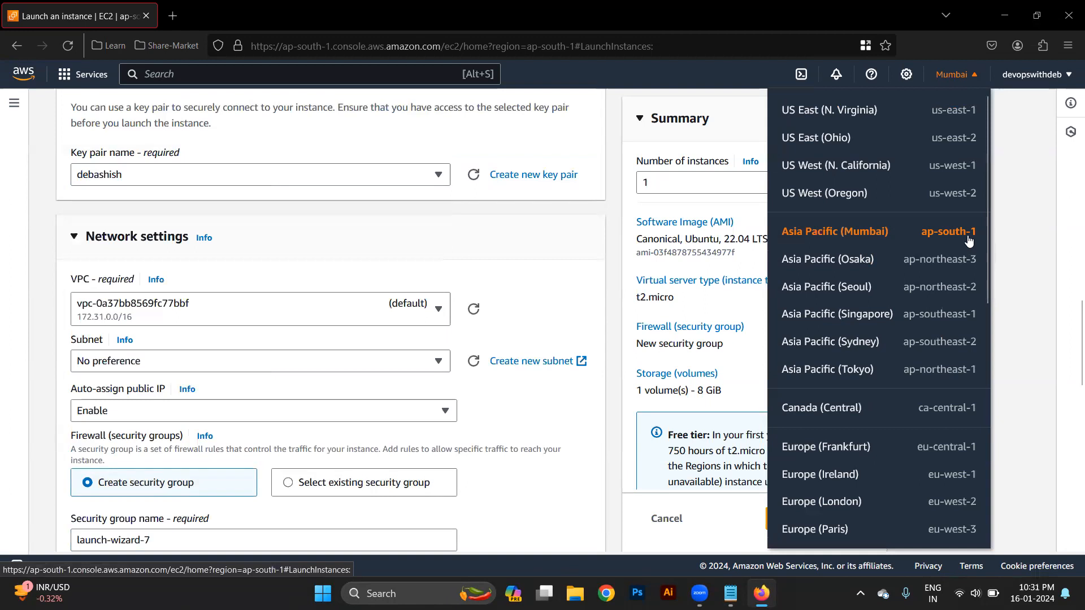
left_click(348, 243)
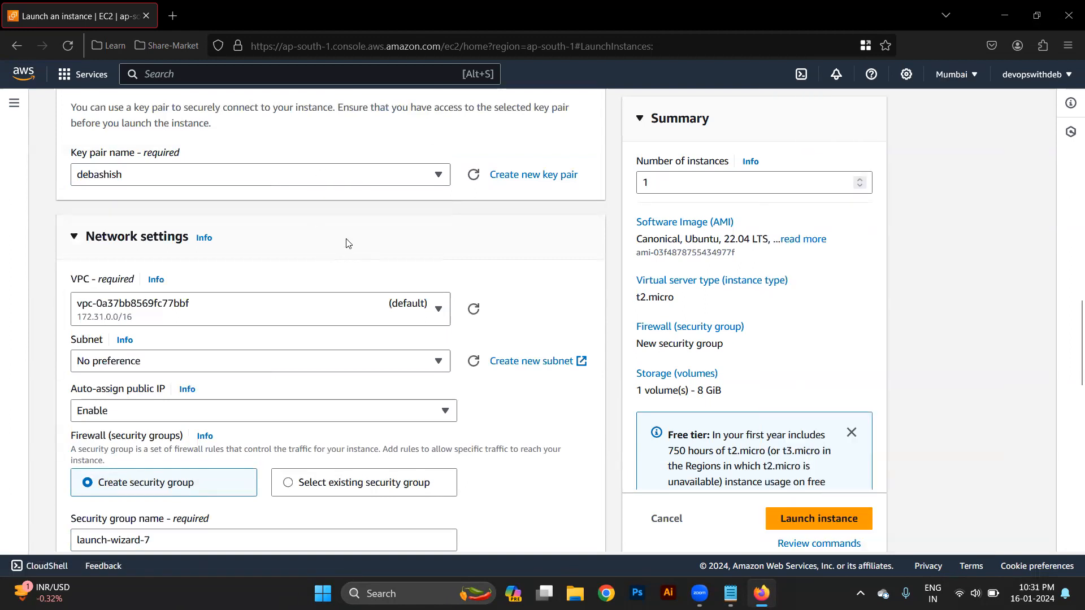
left_click(355, 369)
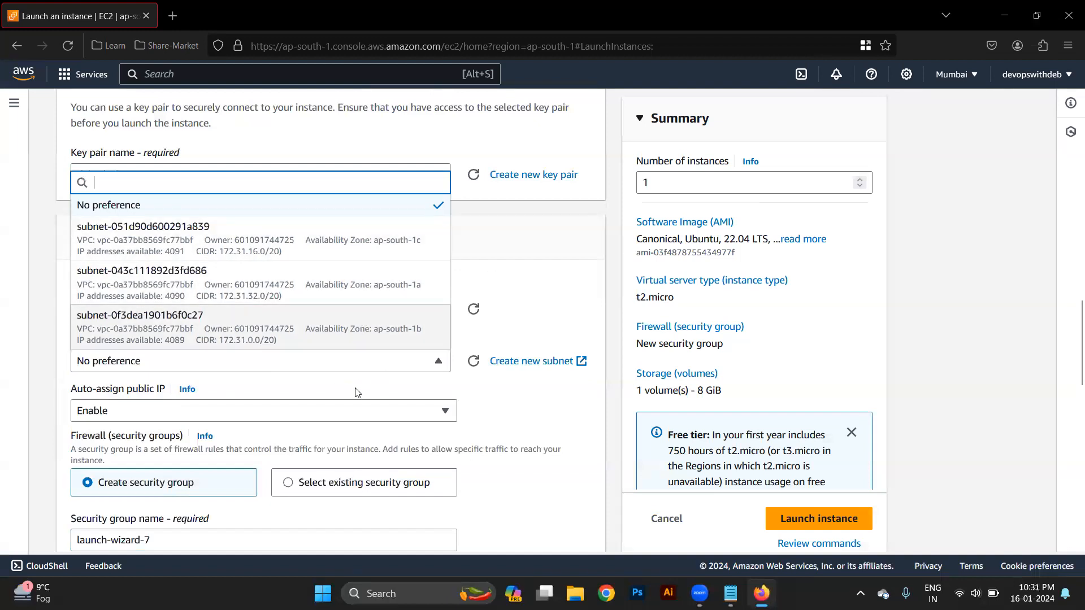
left_click(270, 301)
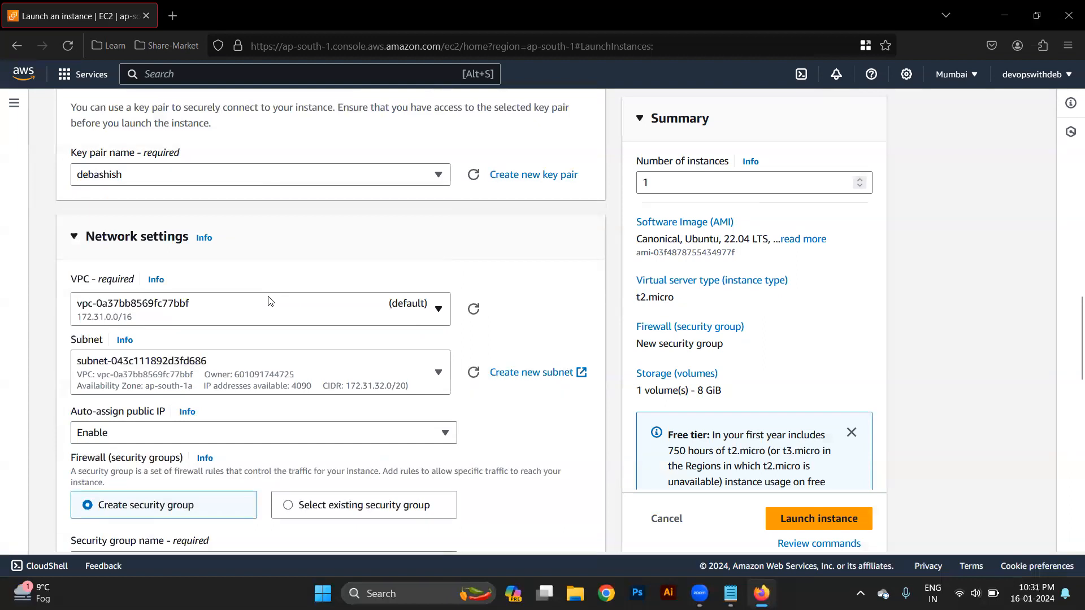
scroll(394, 369, "down", 4)
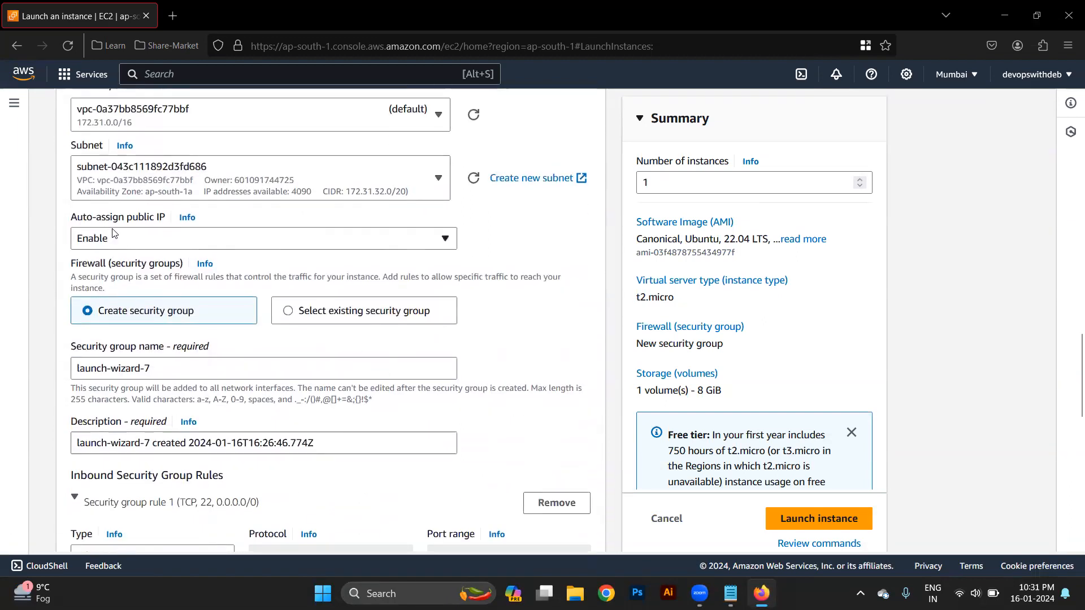
- Switch auto-assign public IP to Disable, and set it back to Enable
left_click(168, 245)
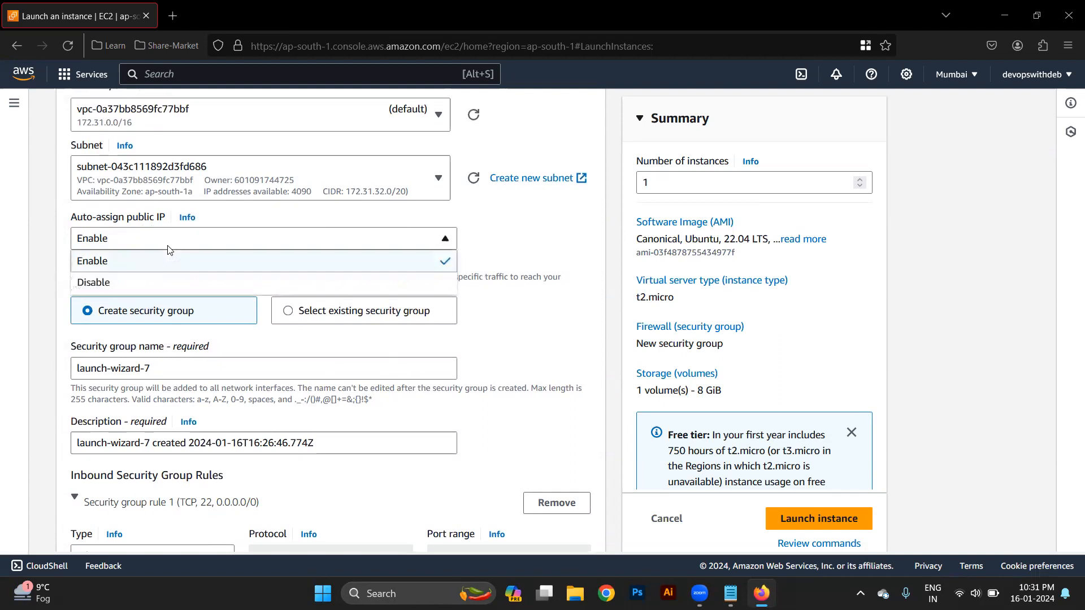
left_click(141, 289)
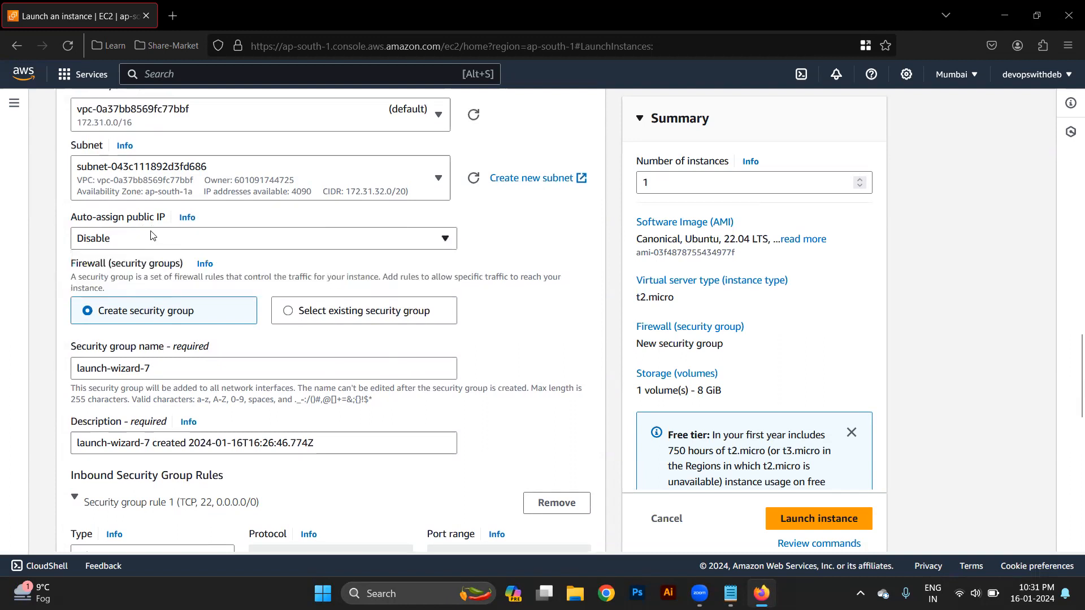
left_click(151, 236)
left_click(141, 259)
- Examine the firewall section's description of how security group rules control and allow traffic to the instance
scroll(141, 260, "down", 3)
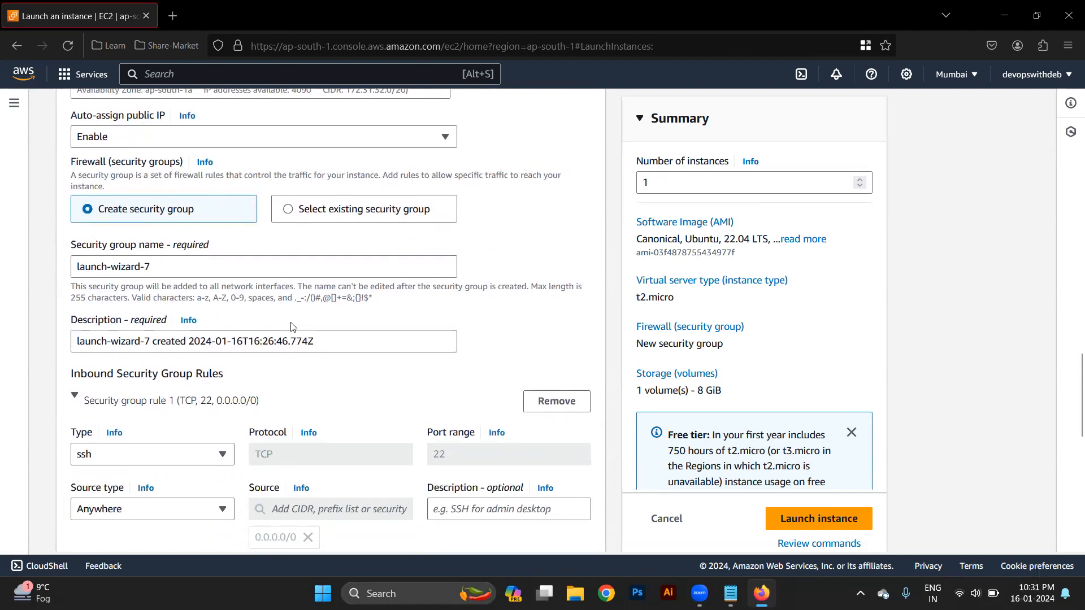
triple_click(421, 179)
left_click(422, 178)
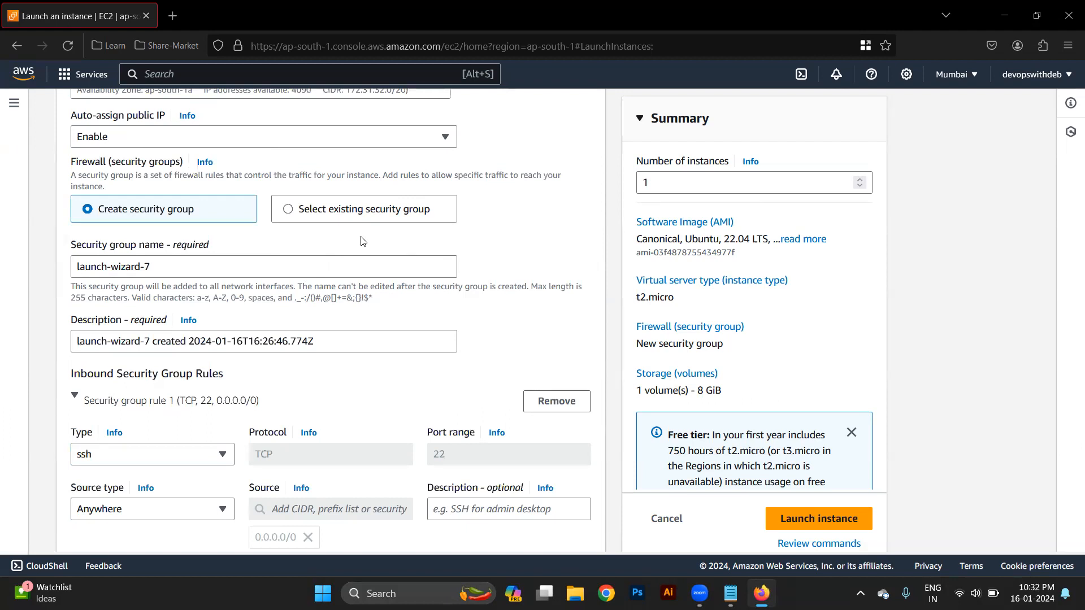
right_click(435, 180)
key("Escape")
triple_click(436, 178)
triple_click(436, 178)
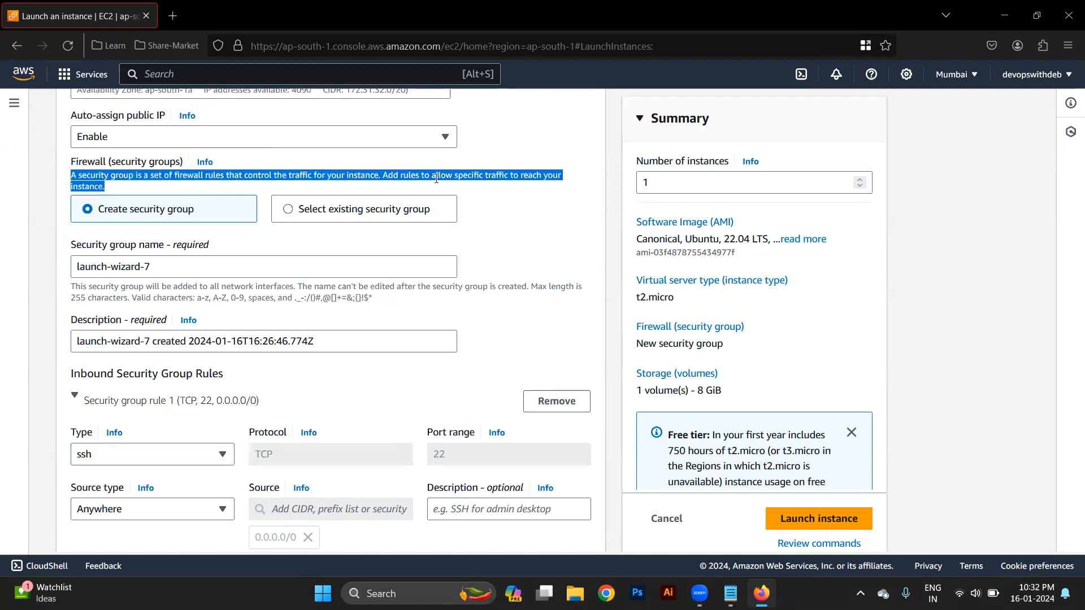
triple_click(436, 178)
double_click(436, 178)
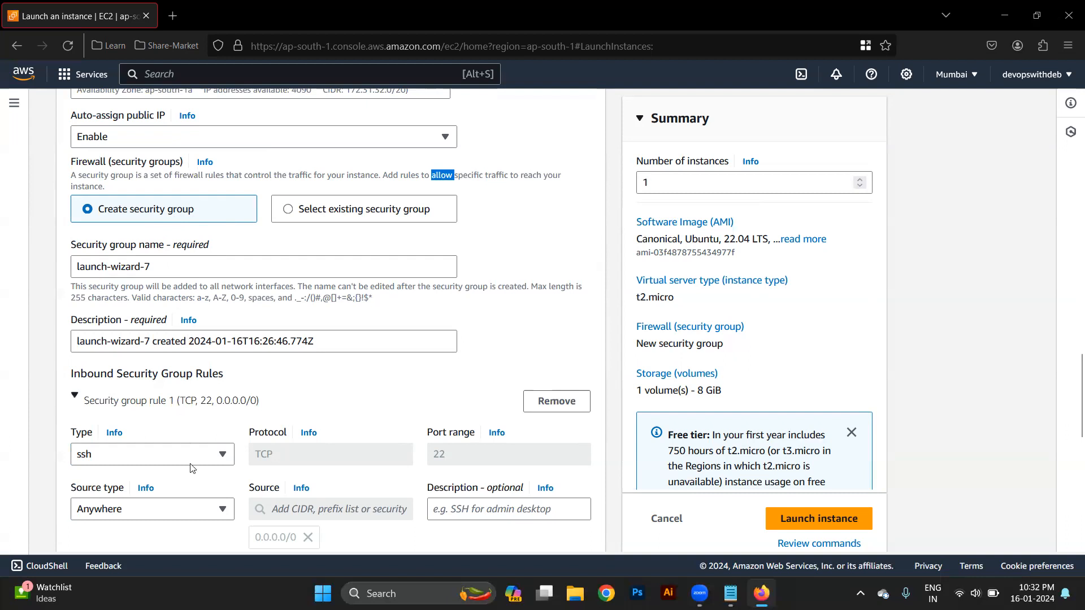
- Choose to create a new security group, and set both its name and description to First
scroll(194, 468, "down", 2)
scroll(291, 360, "up", 5)
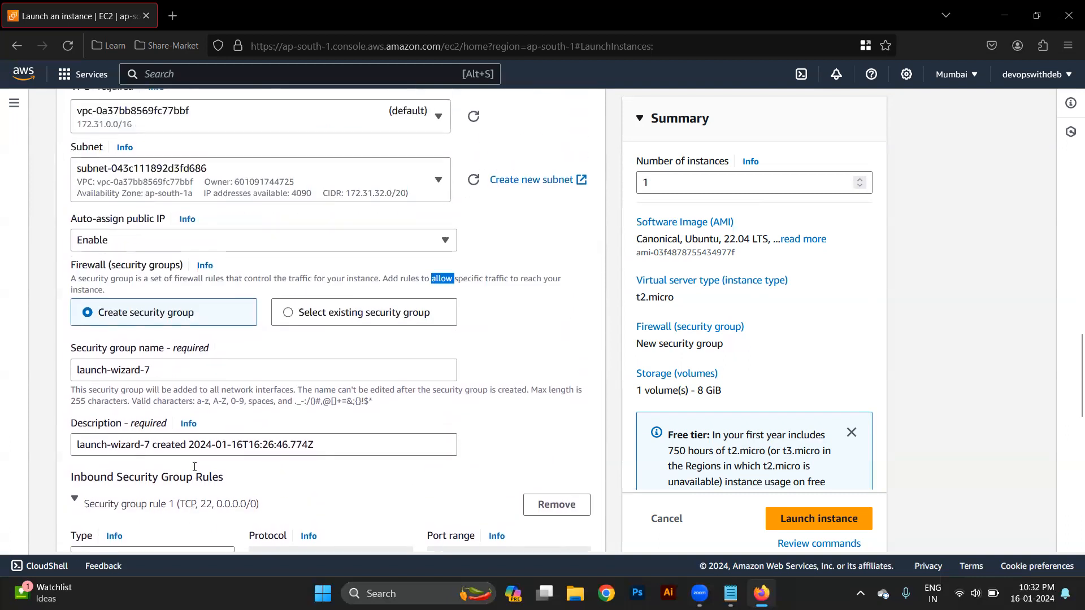
left_click(291, 360)
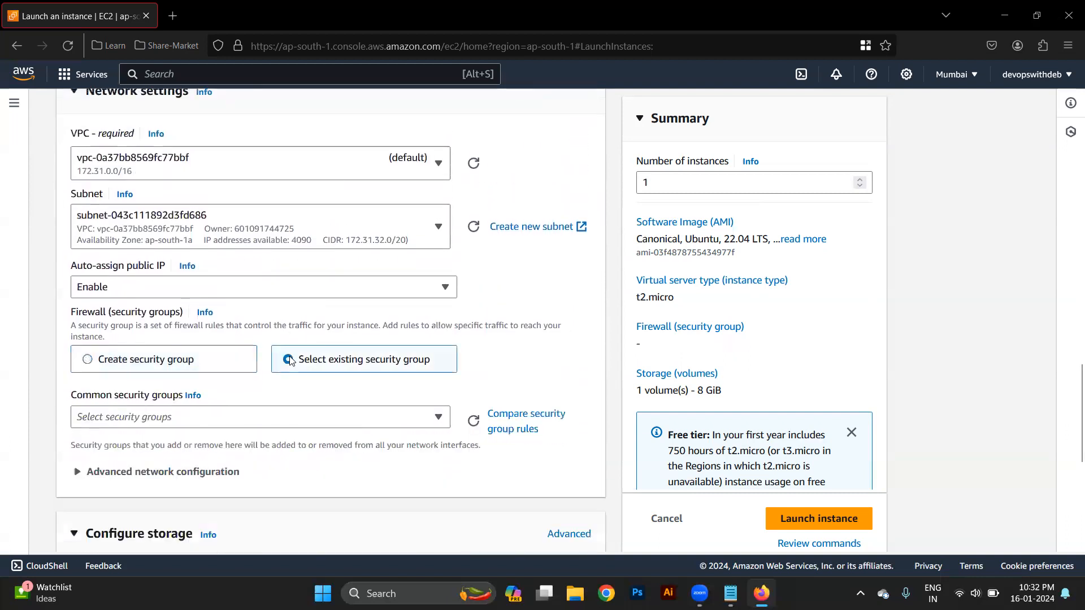
left_click(171, 364)
triple_click(194, 418)
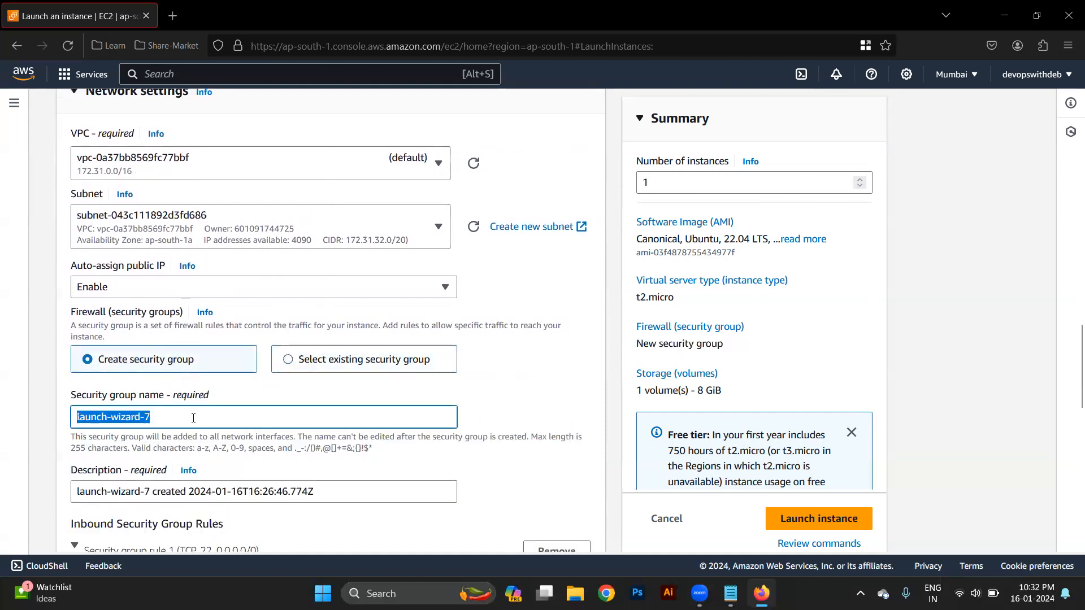
type("First")
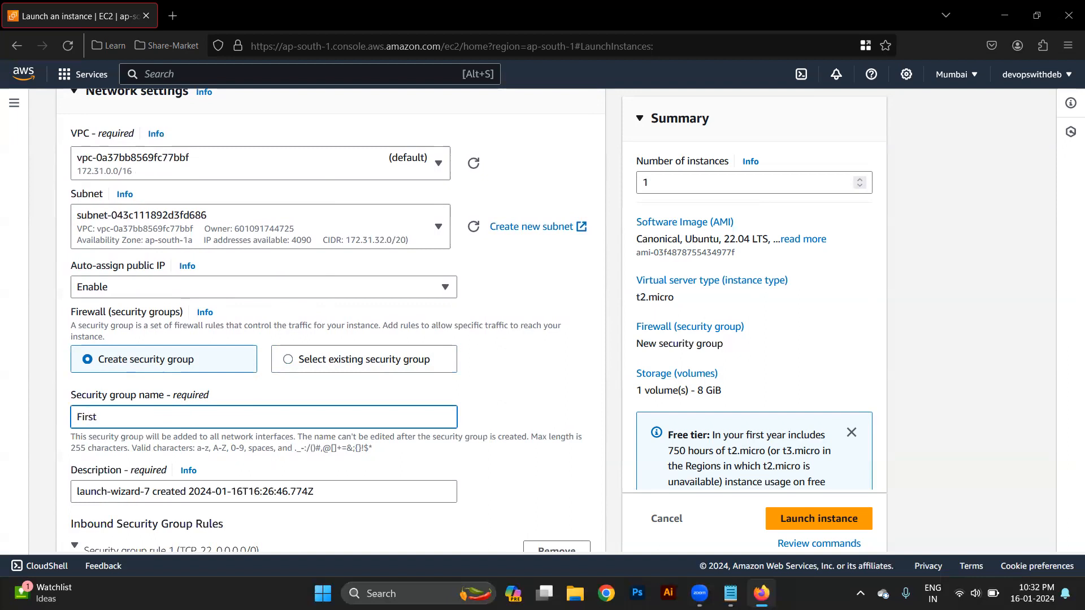
scroll(225, 424, "down", 3)
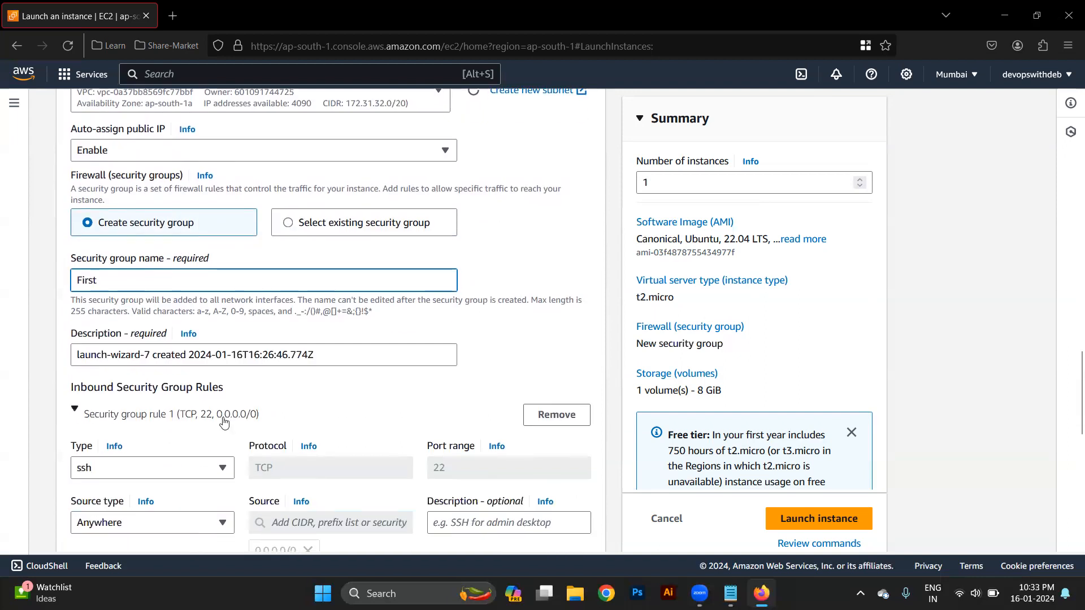
left_click(223, 355)
triple_click(223, 355)
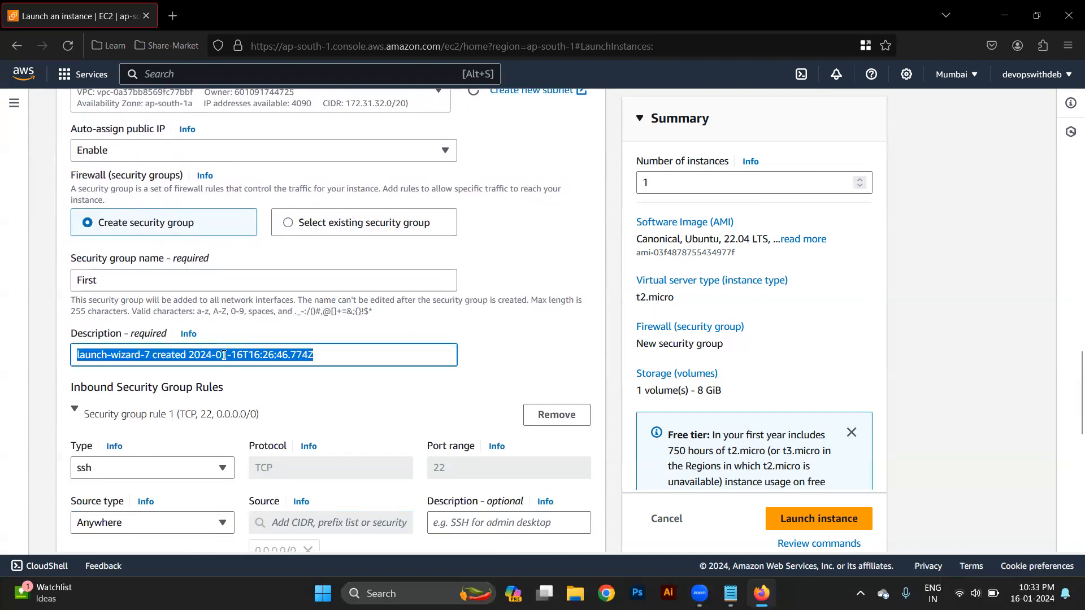
type("First")
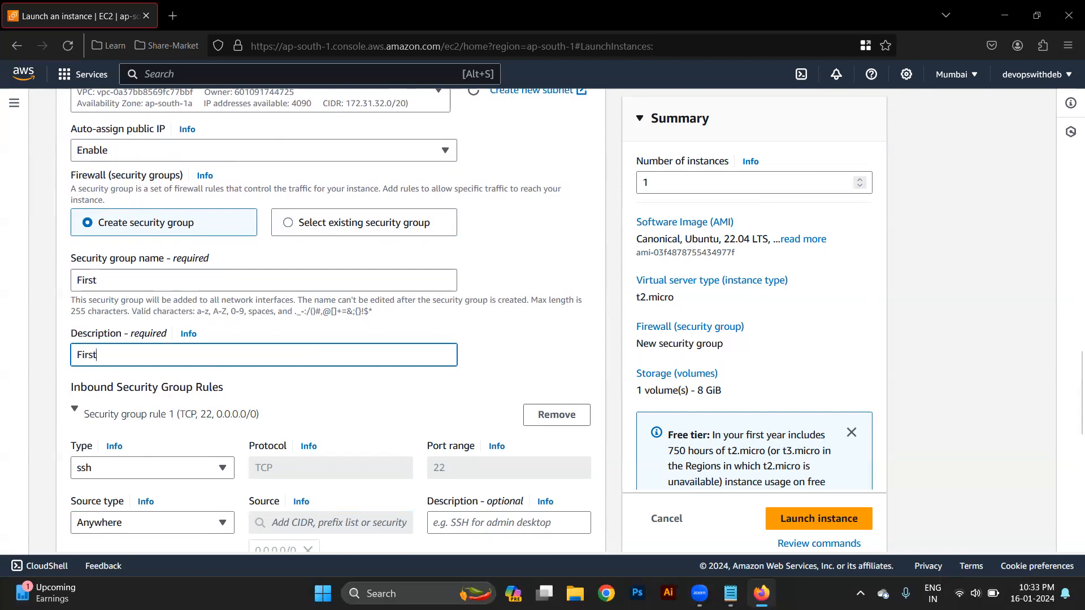
- Try the Custom and My IP source types on the ssh inbound rule, and set it back to Anywhere
scroll(330, 317, "down", 1)
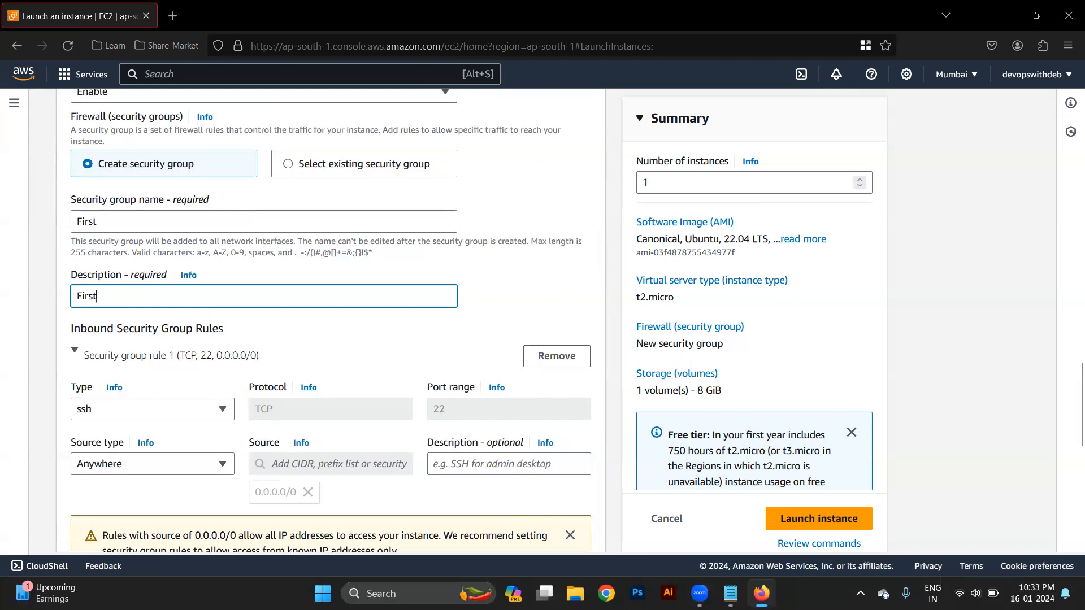
scroll(172, 383, "down", 2)
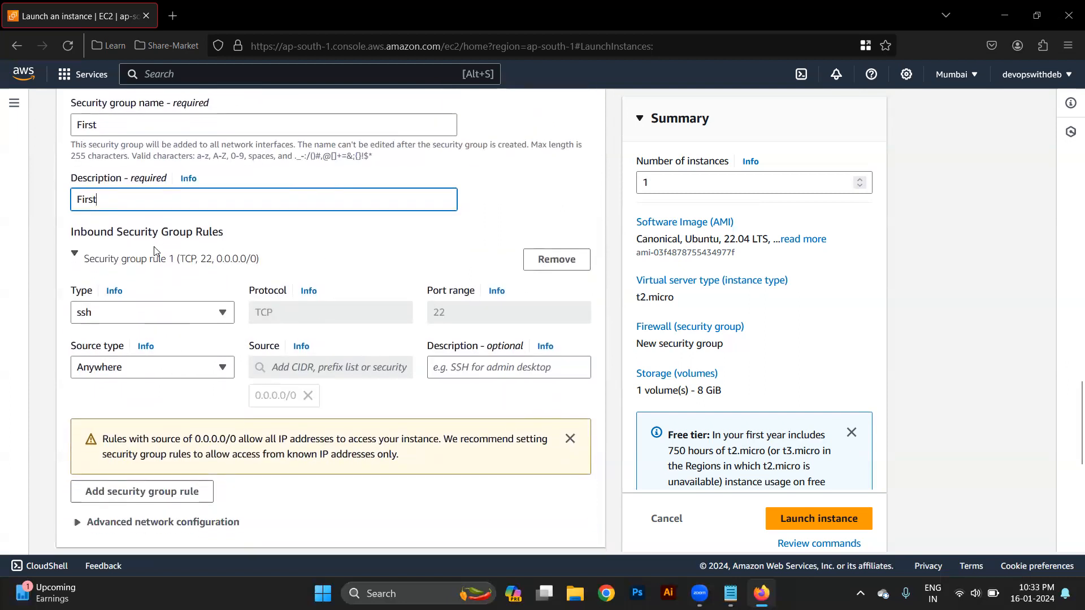
scroll(152, 283, "down", 3)
scroll(160, 412, "up", 3)
scroll(162, 412, "up", 1)
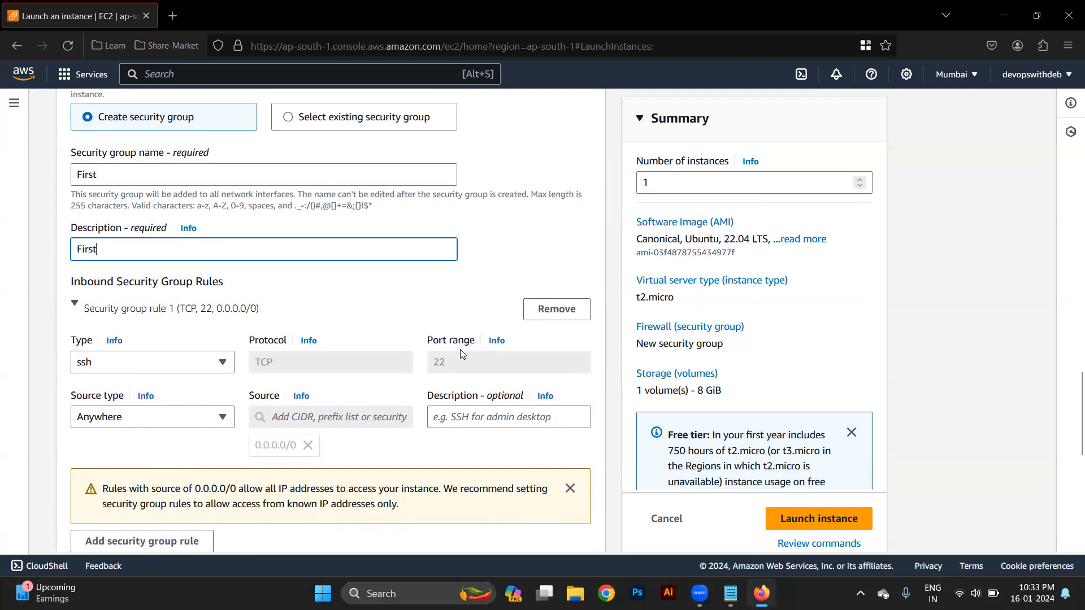
left_click(174, 425)
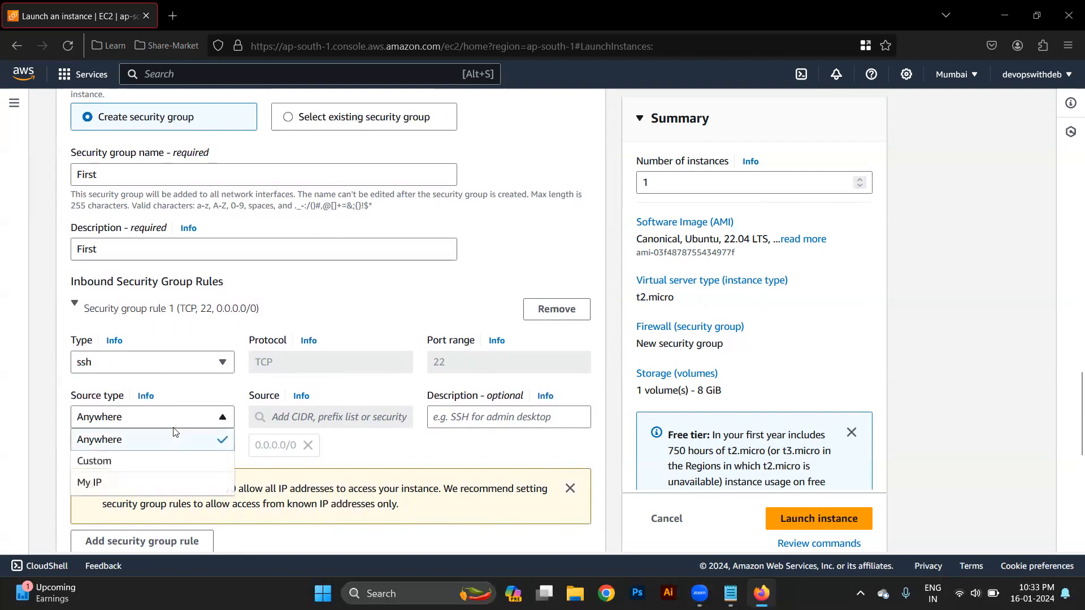
left_click(163, 450)
left_click(155, 417)
left_click(146, 461)
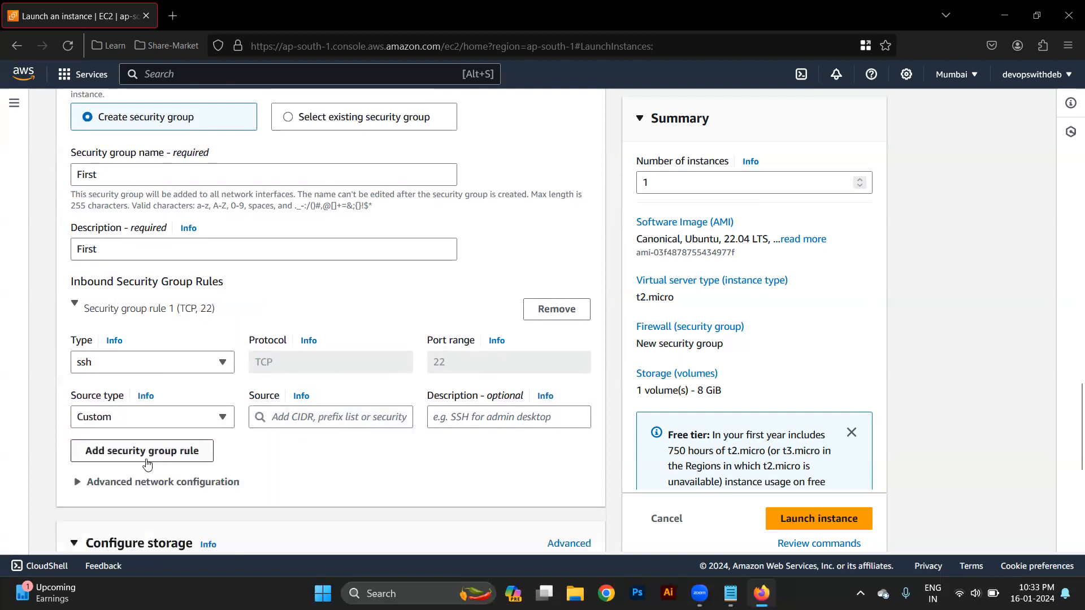
left_click(179, 417)
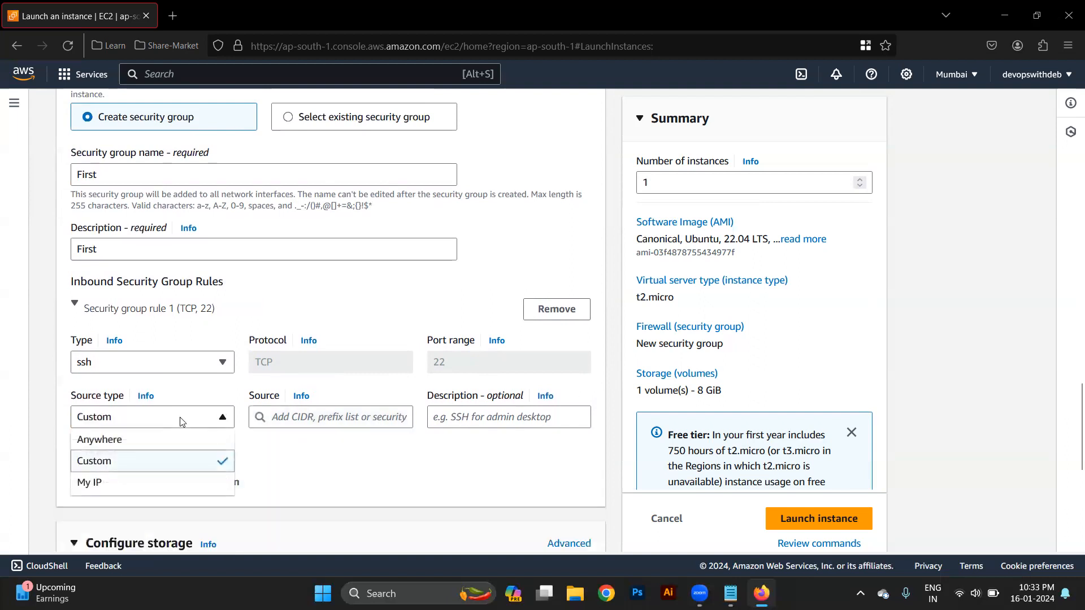
left_click(153, 485)
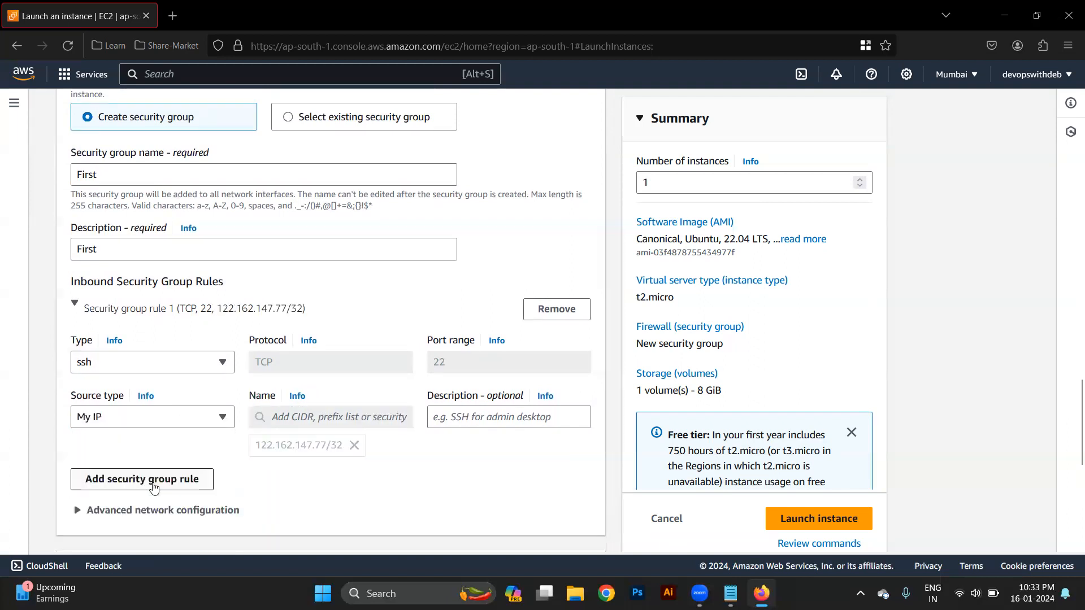
left_click(185, 423)
left_click(133, 441)
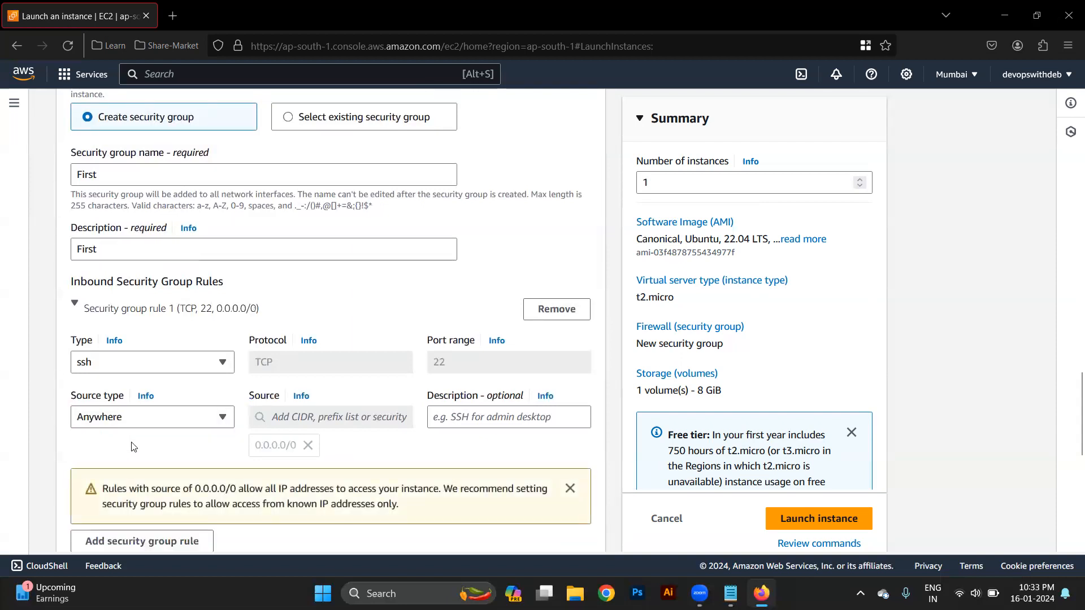
- Examine the advanced network configuration, including the network interface choices, and collapse the section again
scroll(477, 438, "down", 2)
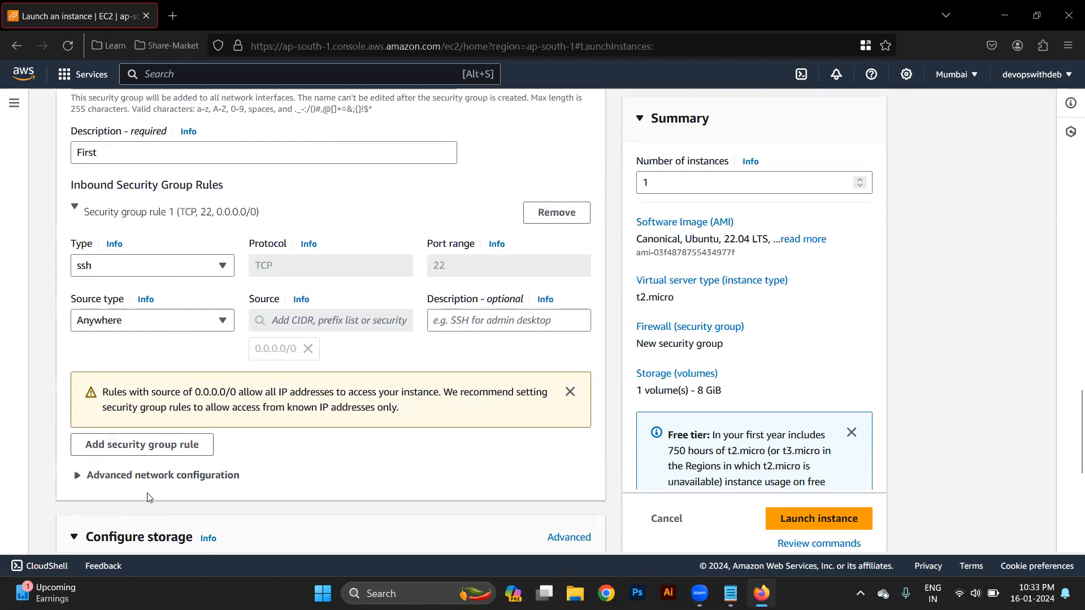
left_click(159, 484)
scroll(264, 470, "down", 3)
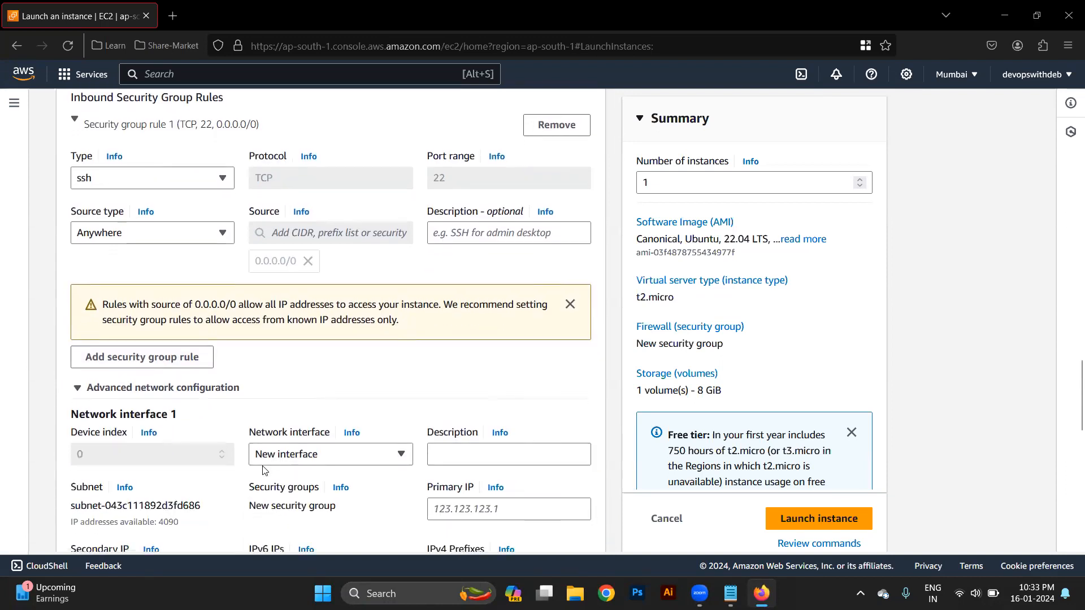
scroll(265, 470, "down", 3)
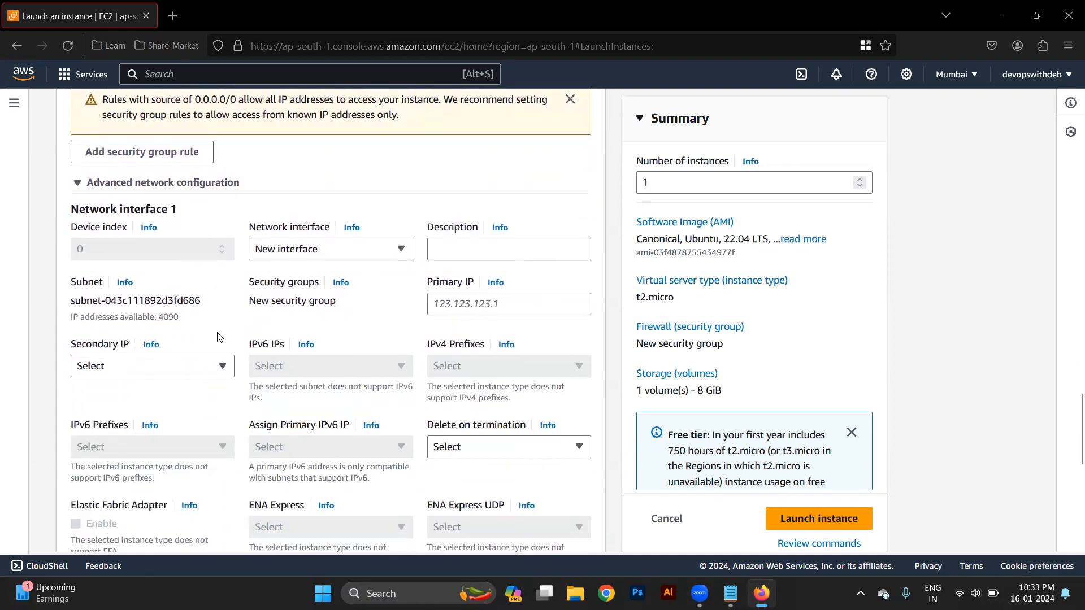
scroll(270, 439, "down", 2)
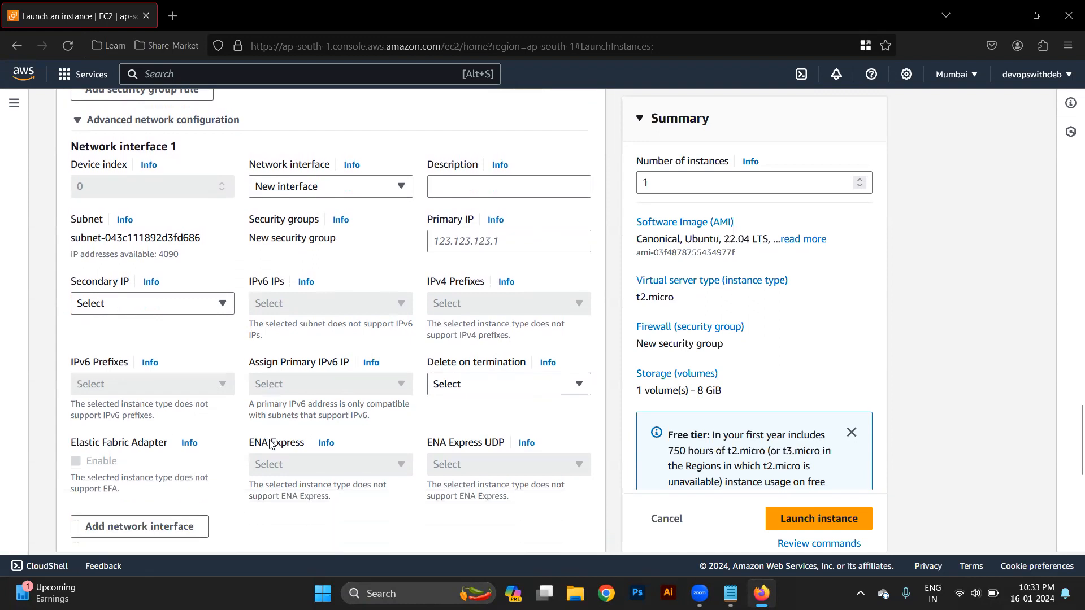
scroll(270, 440, "up", 1)
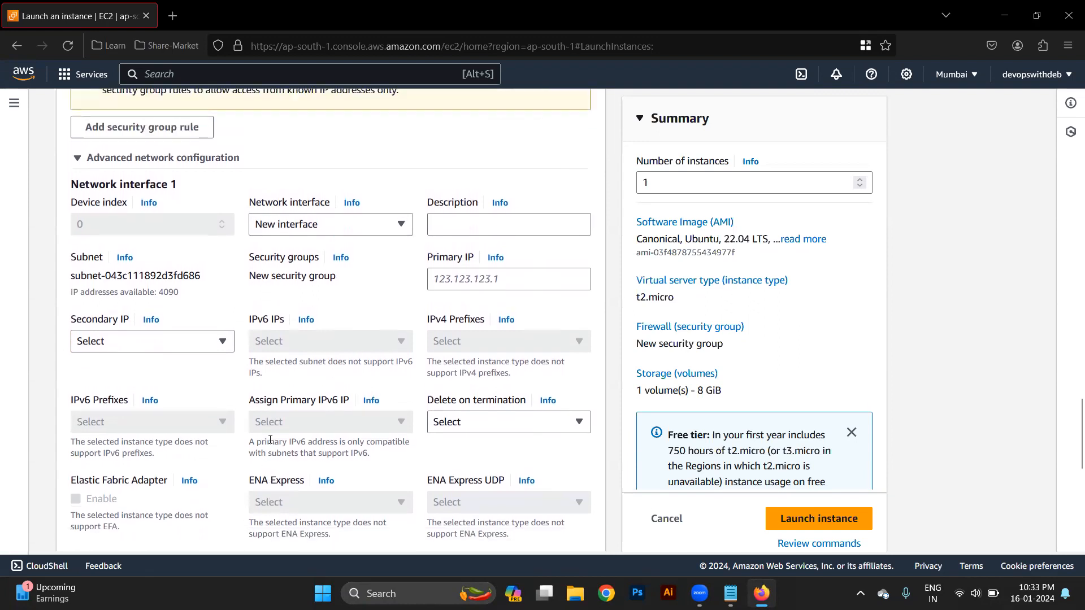
left_click(312, 225)
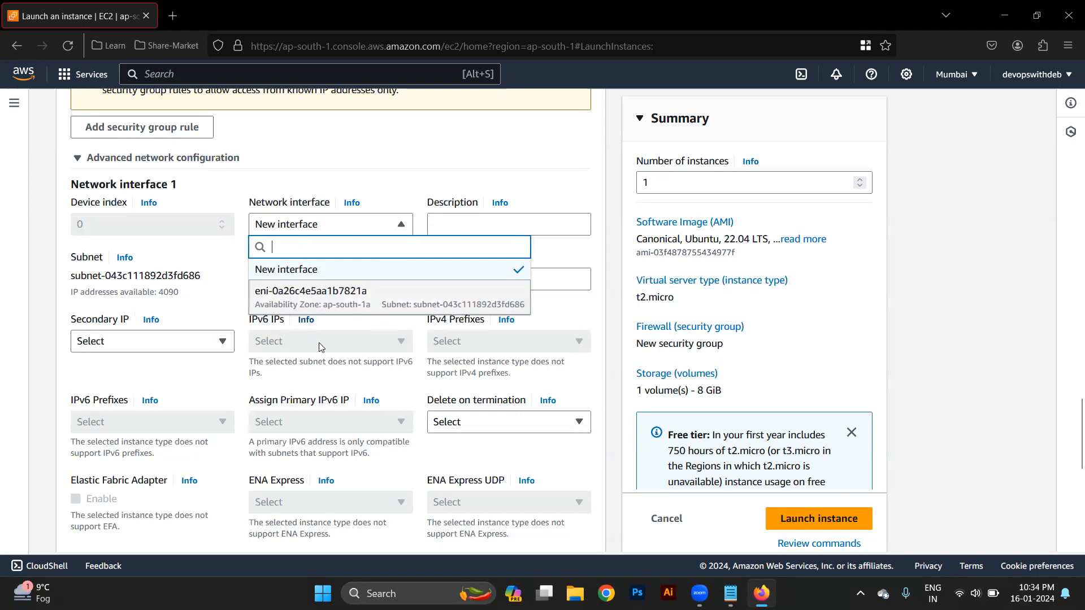
left_click(212, 261)
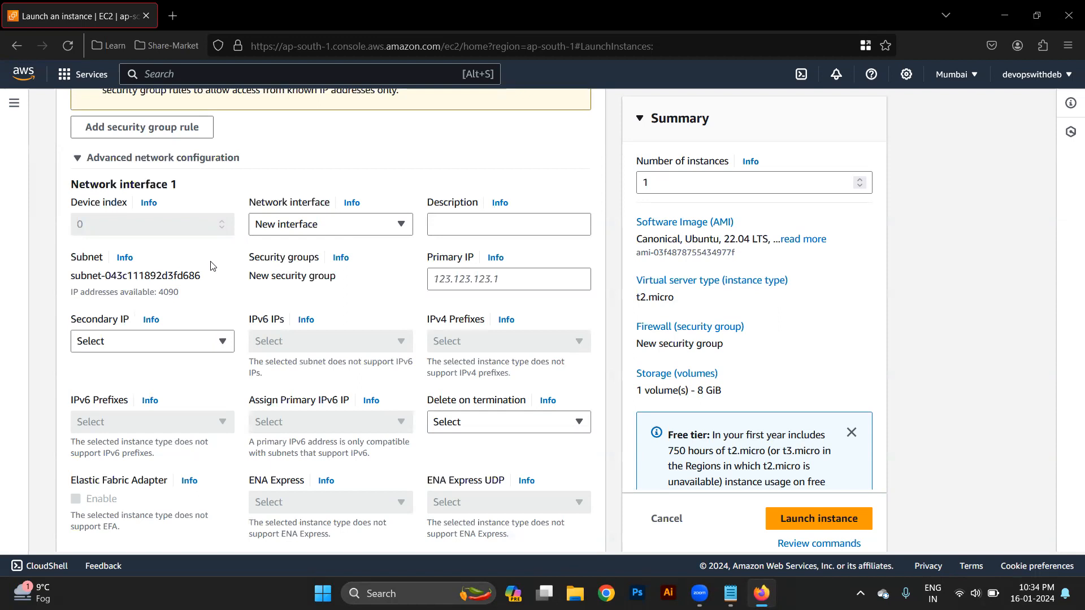
left_click(86, 160)
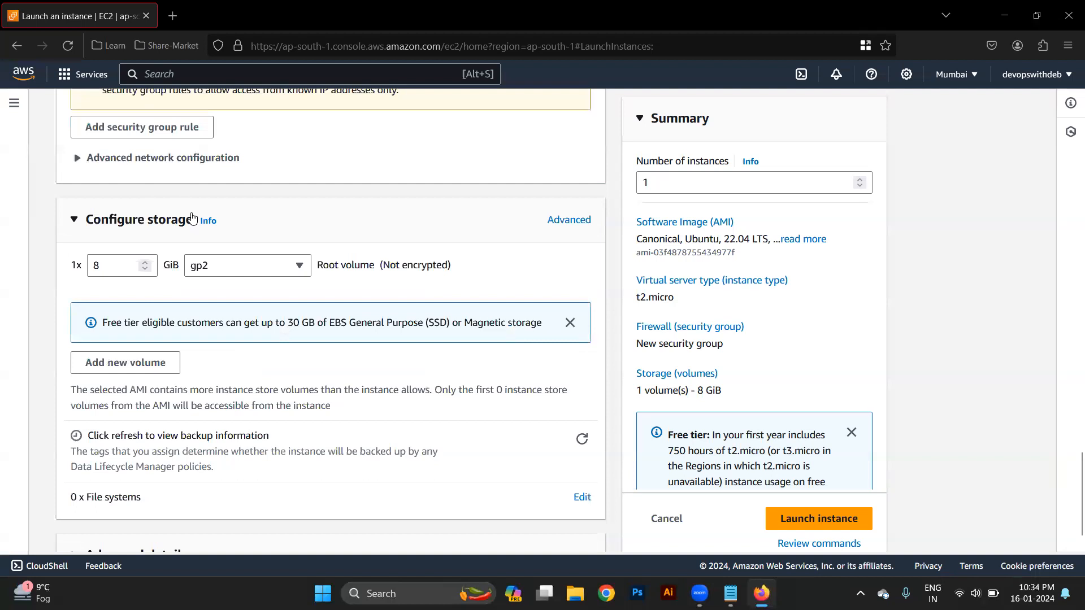
- Check the root volume's size and available volume types, keeping General purpose SSD (gp2) selected
scroll(192, 218, "down", 1)
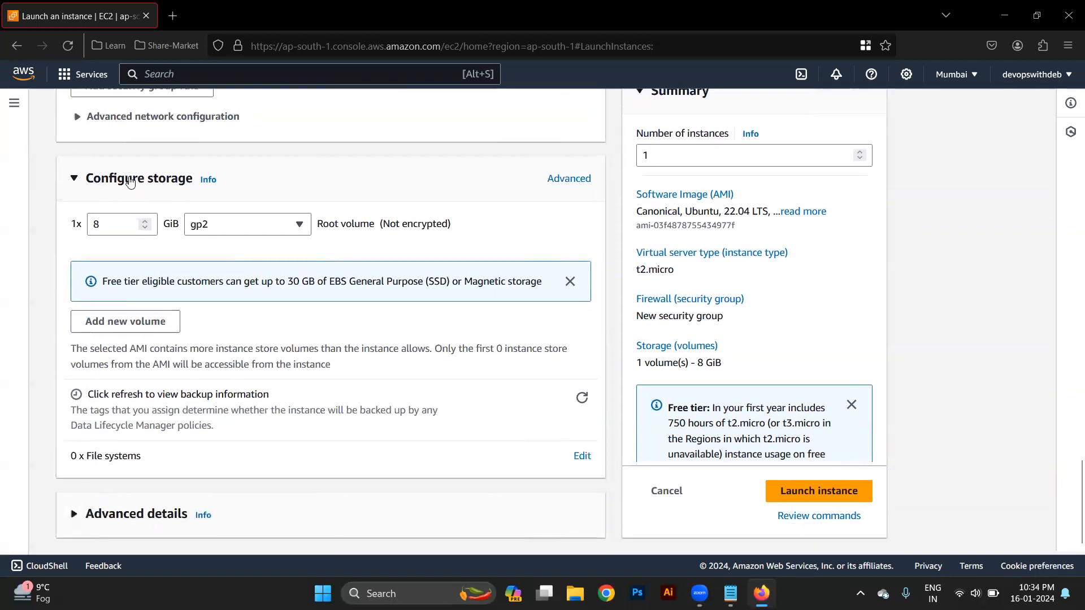
left_click(113, 227)
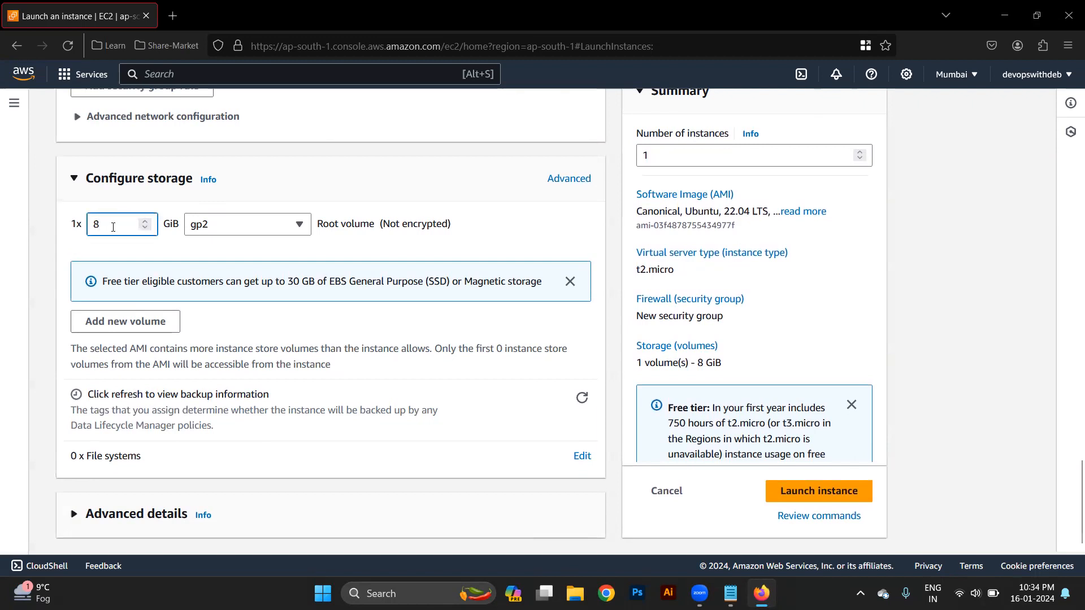
type("7")
left_click(292, 226)
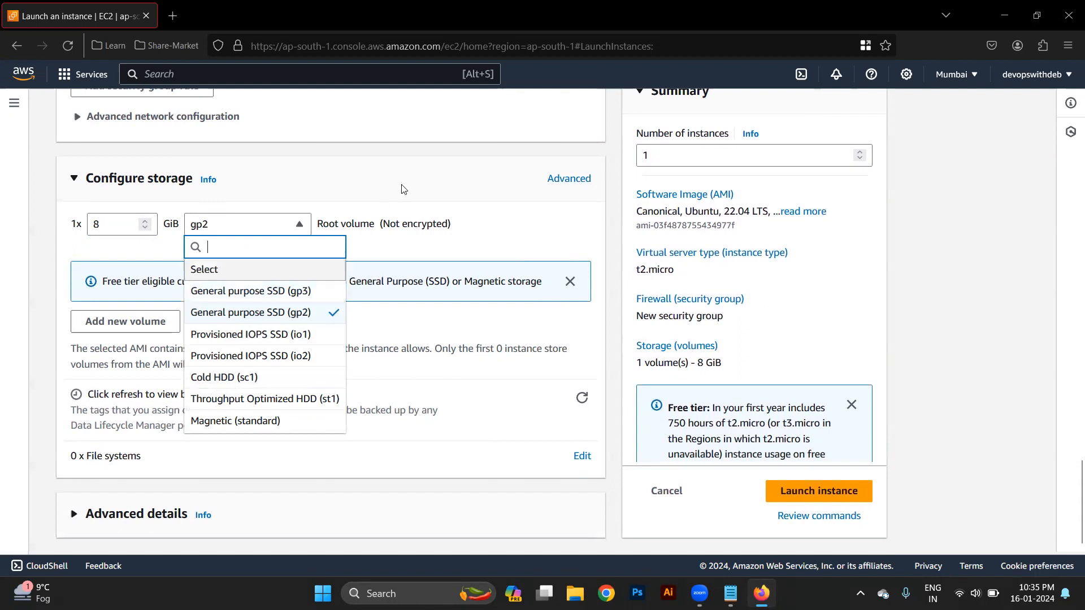
left_click(277, 318)
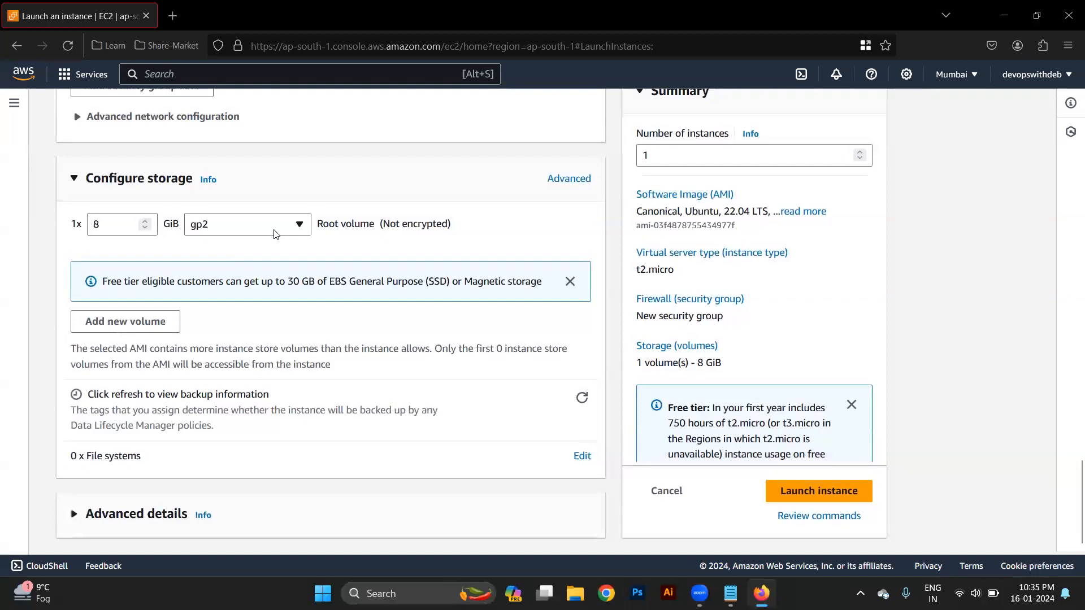
- Add a second EBS volume to the storage configuration, and remove it again
left_click(133, 334)
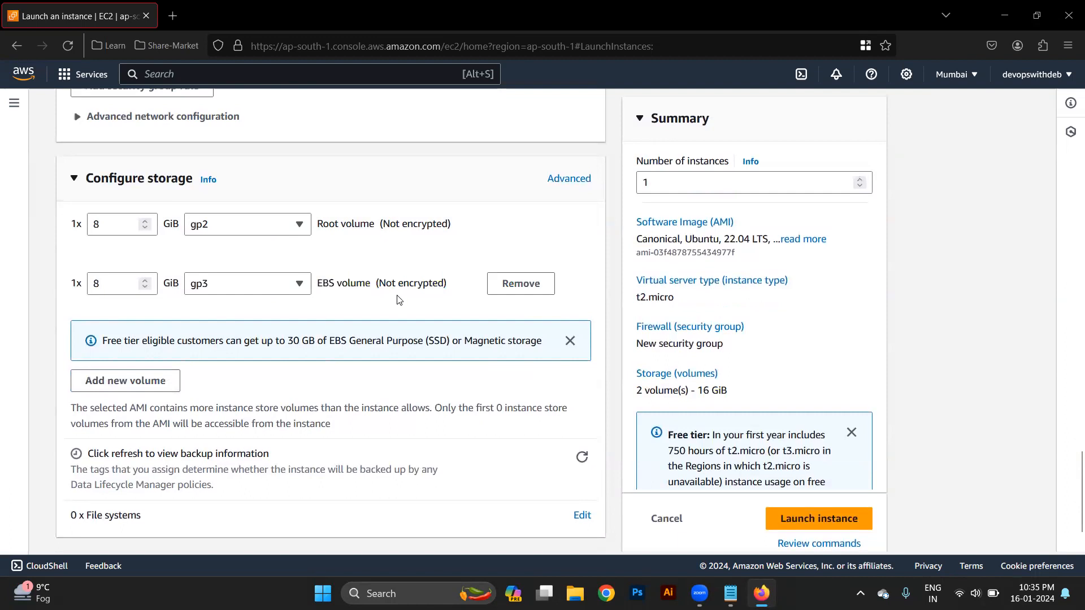
double_click(337, 285)
left_click(520, 283)
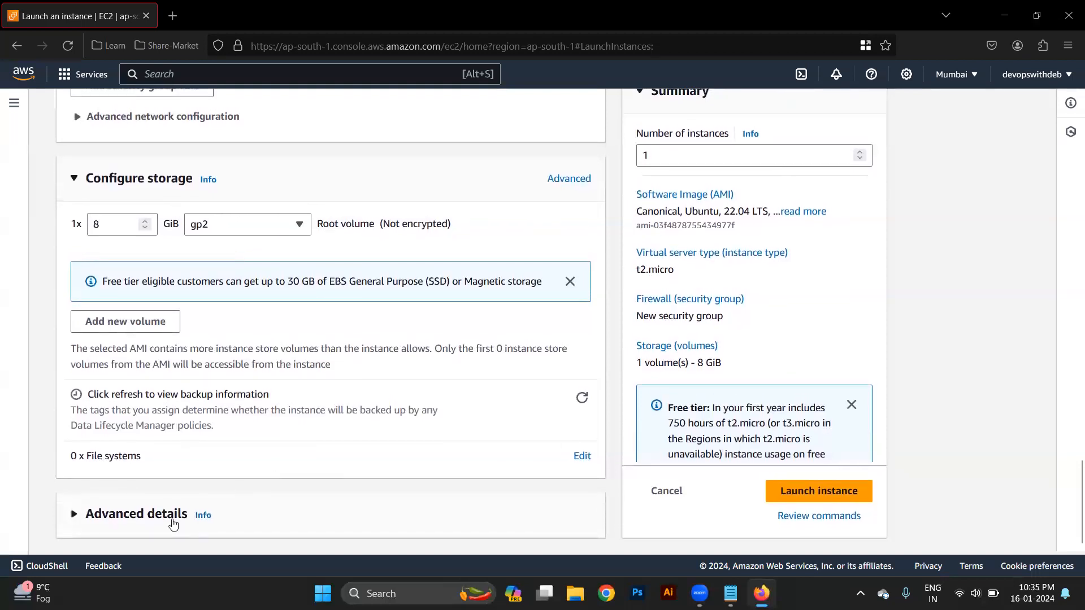
- Expand the advanced details and check the available domain join directory and IAM instance profile choices
left_click(142, 519)
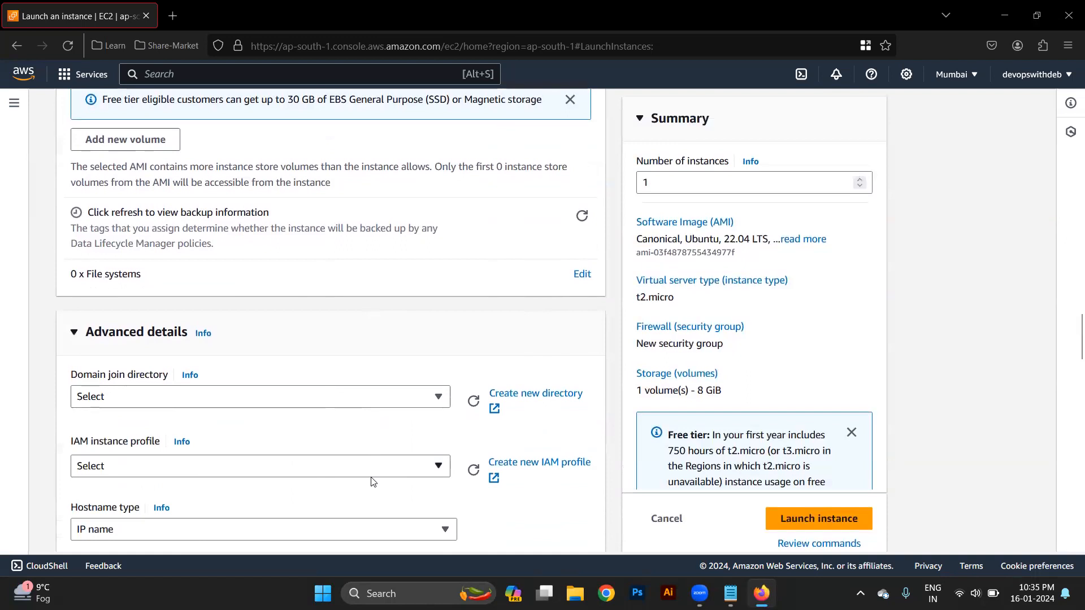
left_click(209, 276)
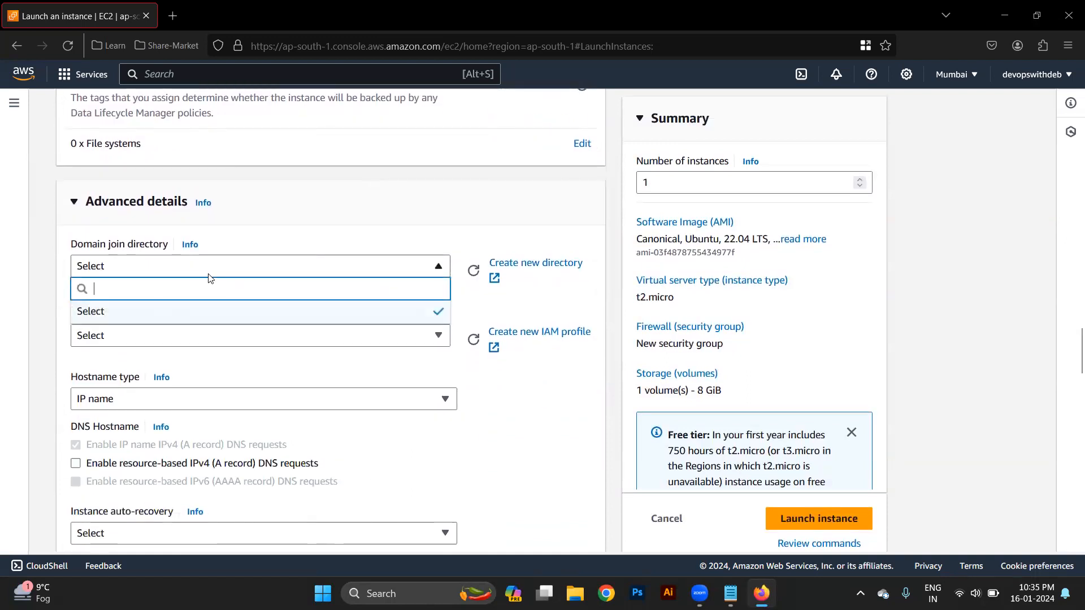
left_click(209, 274)
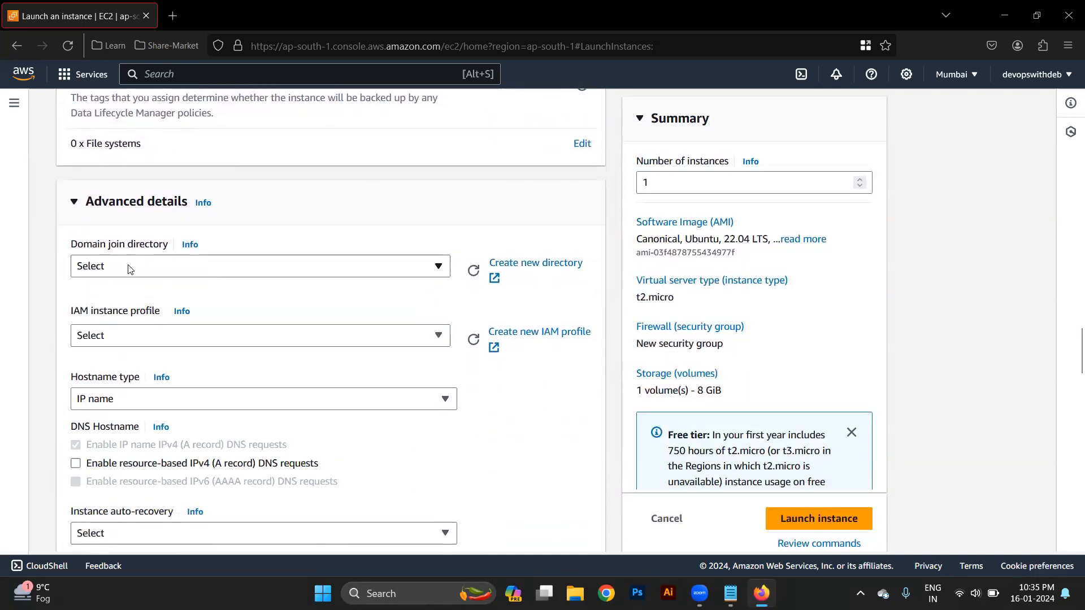
left_click(141, 272)
left_click(144, 273)
left_click(194, 336)
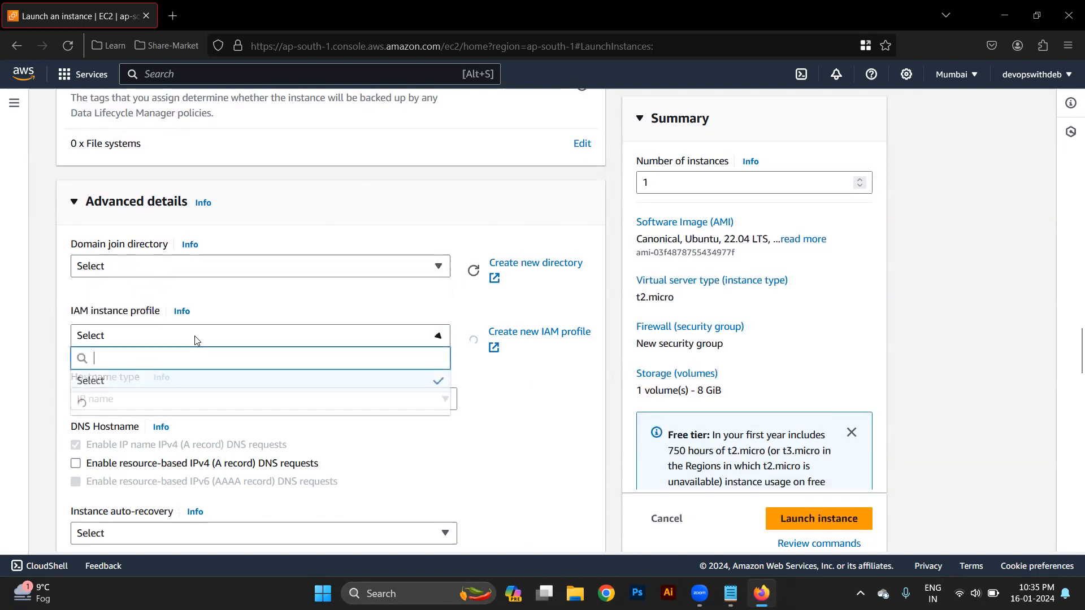
left_click(195, 339)
- Check the hostname type choices and look through the remaining advanced details settings
scroll(194, 339, "down", 2)
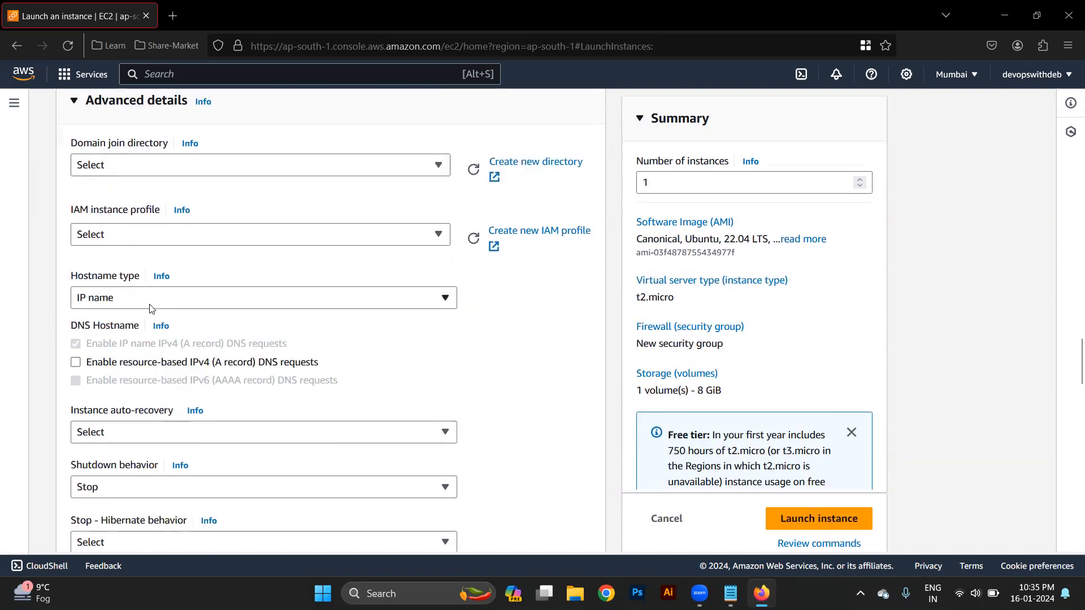
left_click(150, 299)
left_click(149, 299)
scroll(243, 426, "down", 2)
scroll(207, 397, "up", 3)
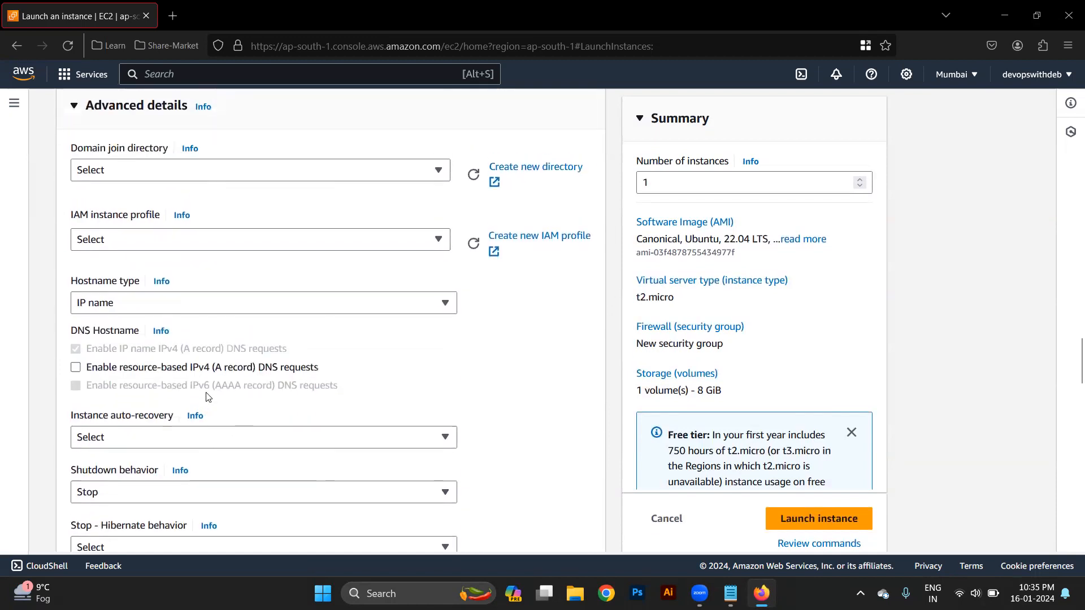
scroll(206, 397, "down", 8)
scroll(207, 396, "down", 8)
scroll(207, 397, "up", 15)
scroll(207, 397, "up", 8)
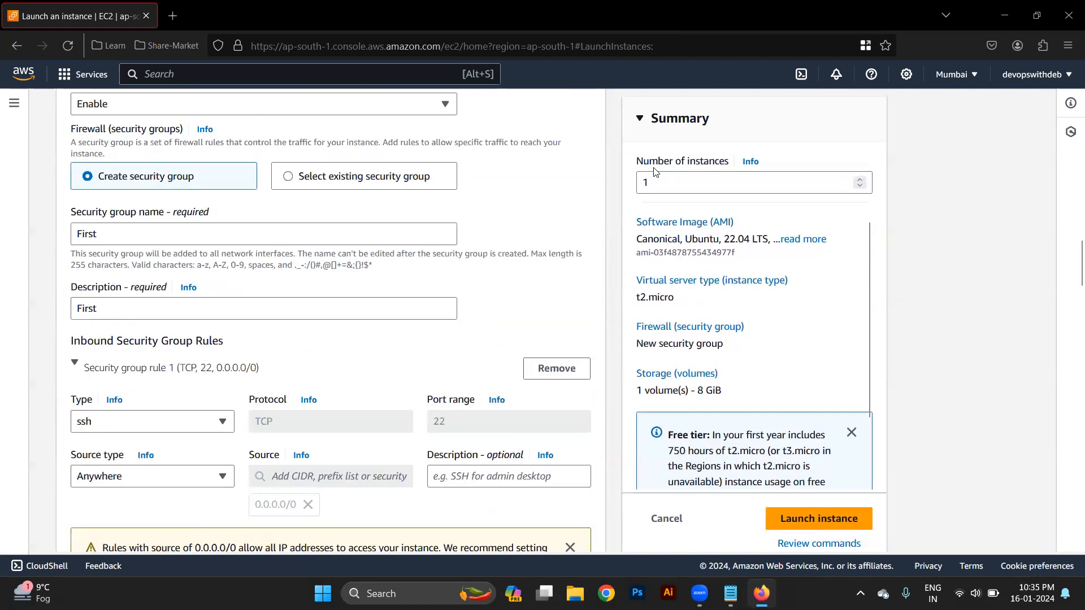
- Try 21 as the number of instances in the summary, and set it back to 1
triple_click(666, 163)
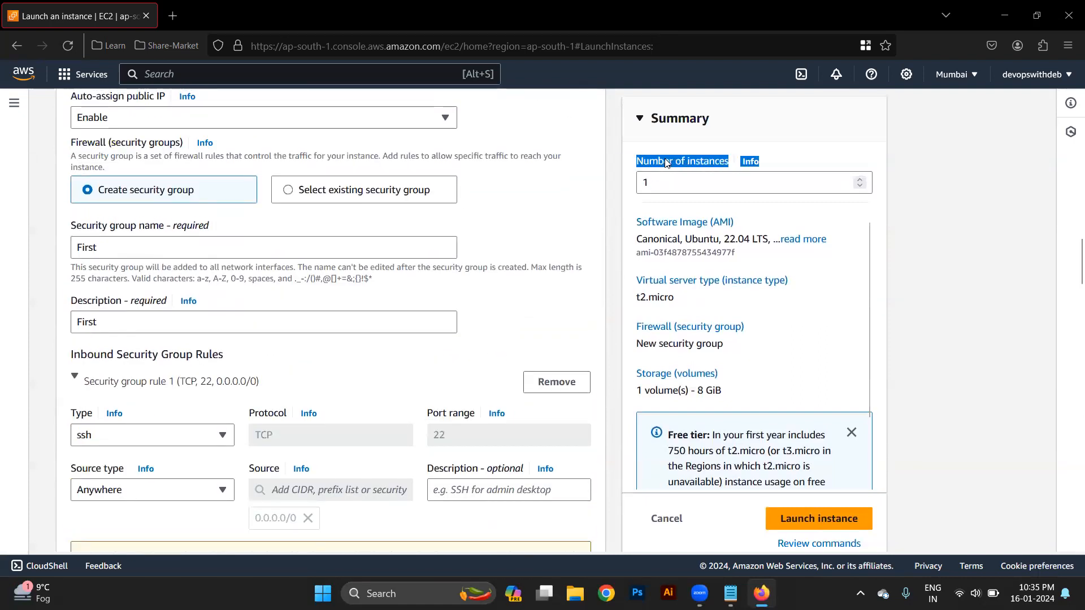
left_click(665, 187)
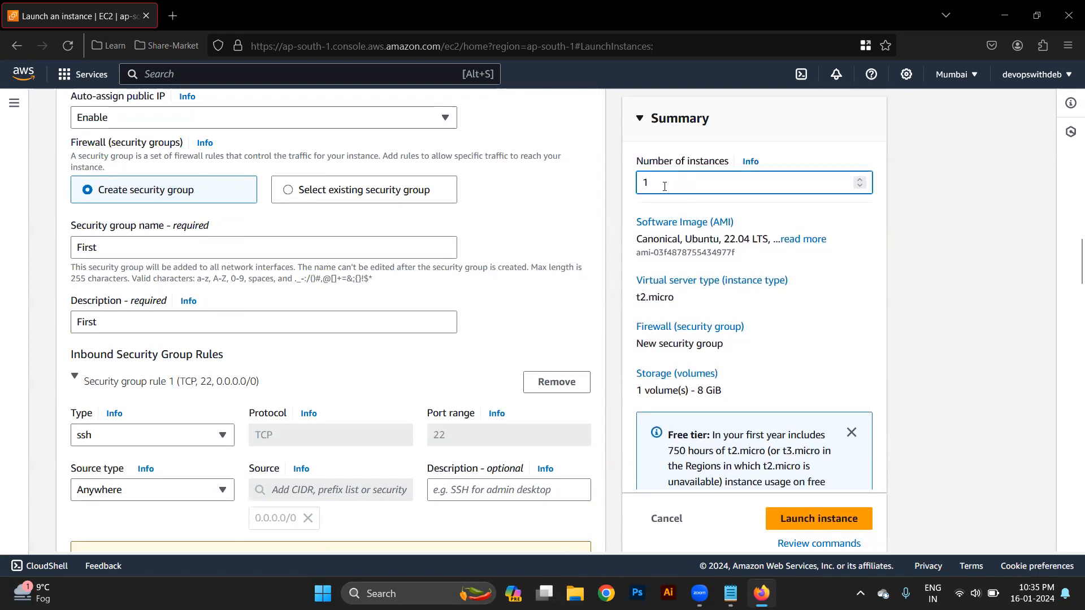
key("BackSpace")
type("21")
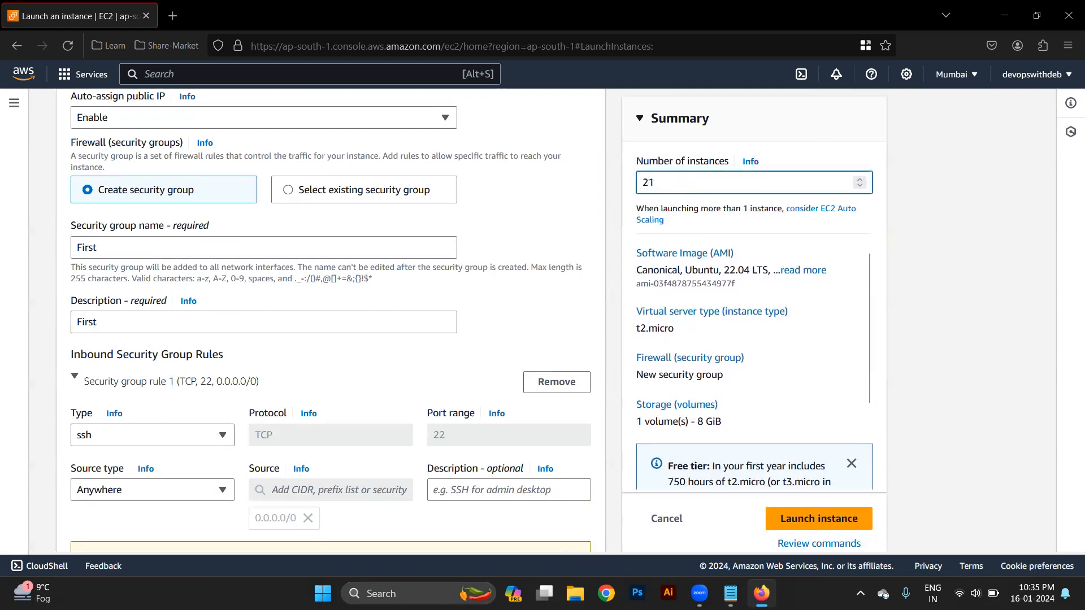
key("BackSpace")
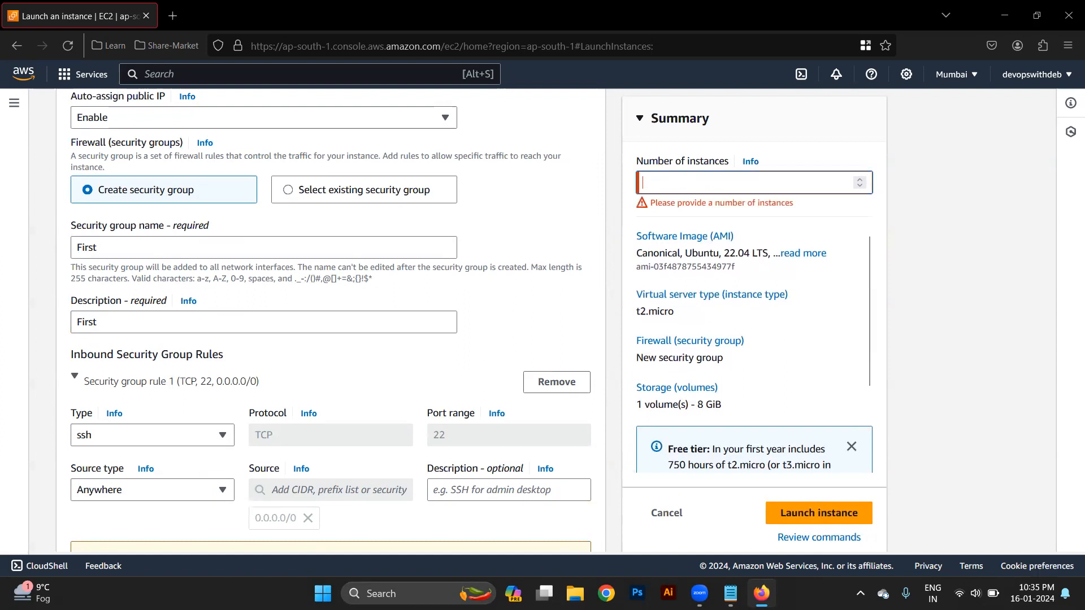
type("1")
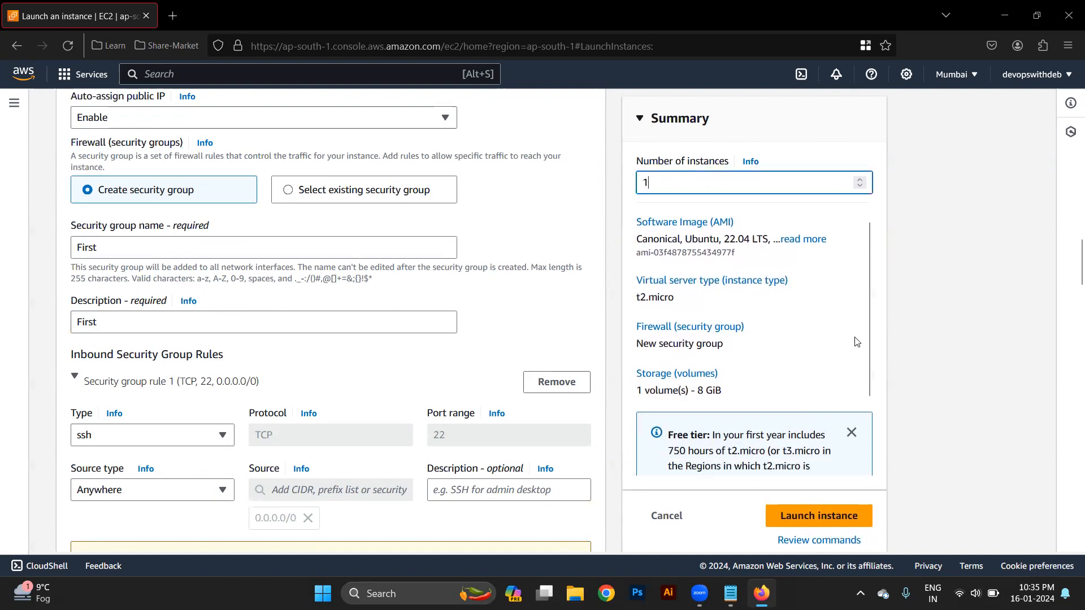
- Launch the configured instance, then show all instances and refresh the list
left_click(826, 517)
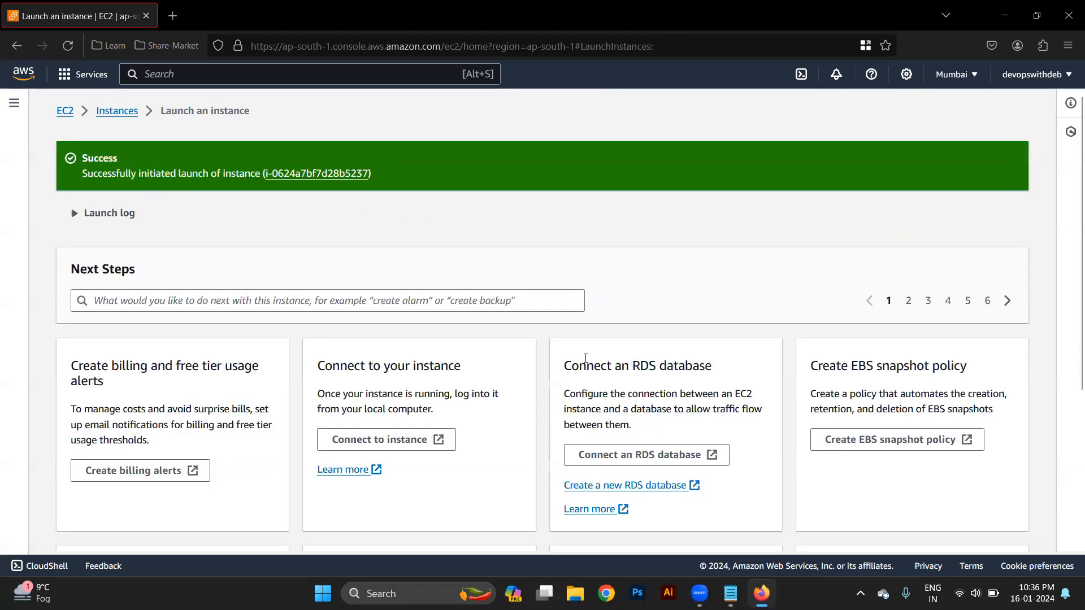
scroll(585, 358, "down", 4)
left_click(970, 528)
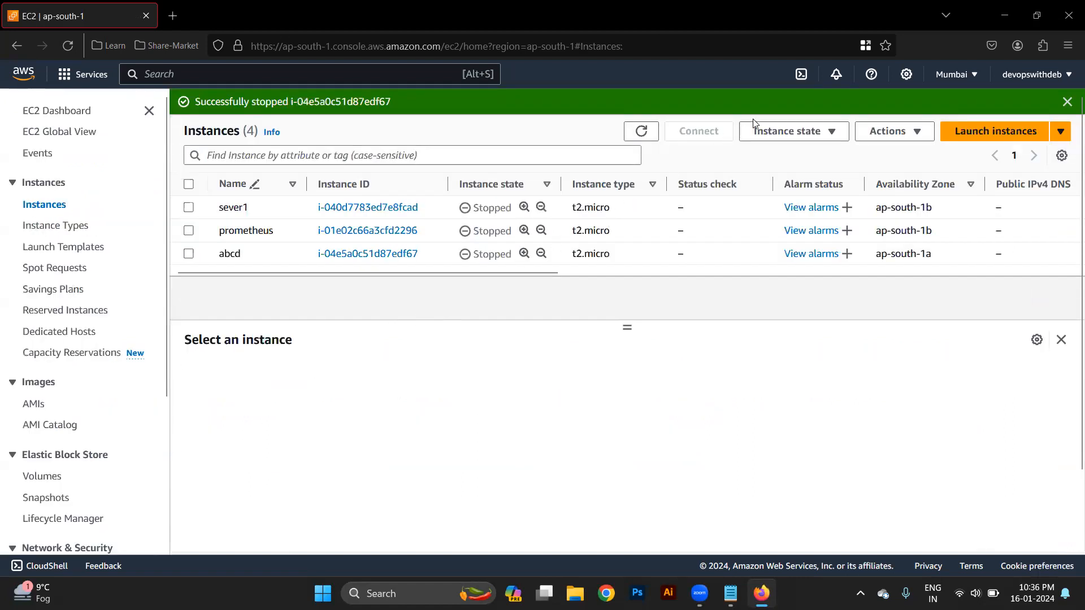
left_click(642, 131)
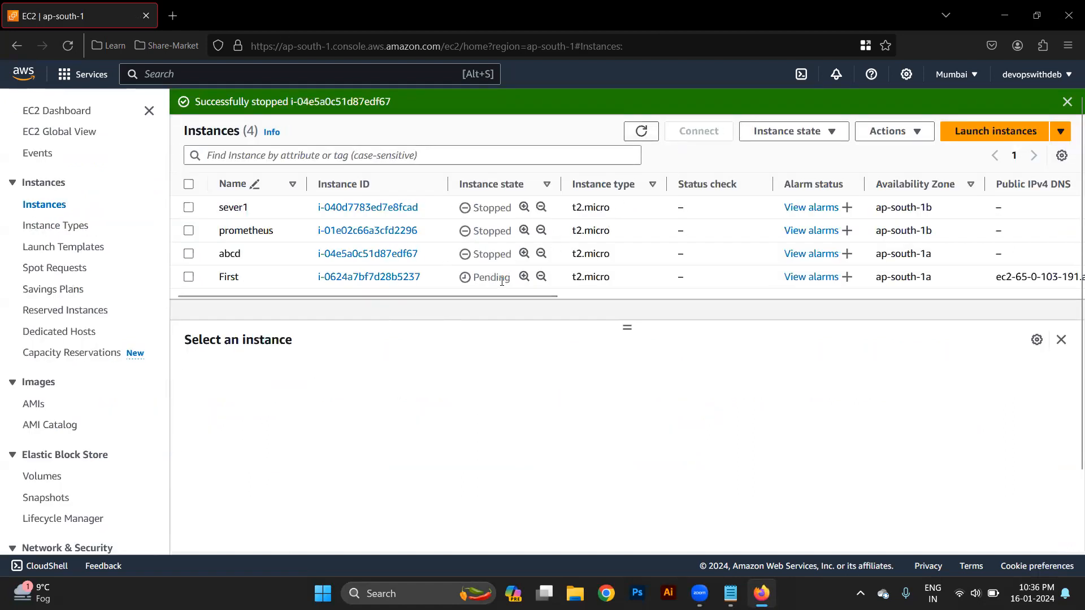
- Select the First instance to show its details, and refresh the instances list
left_click(302, 152)
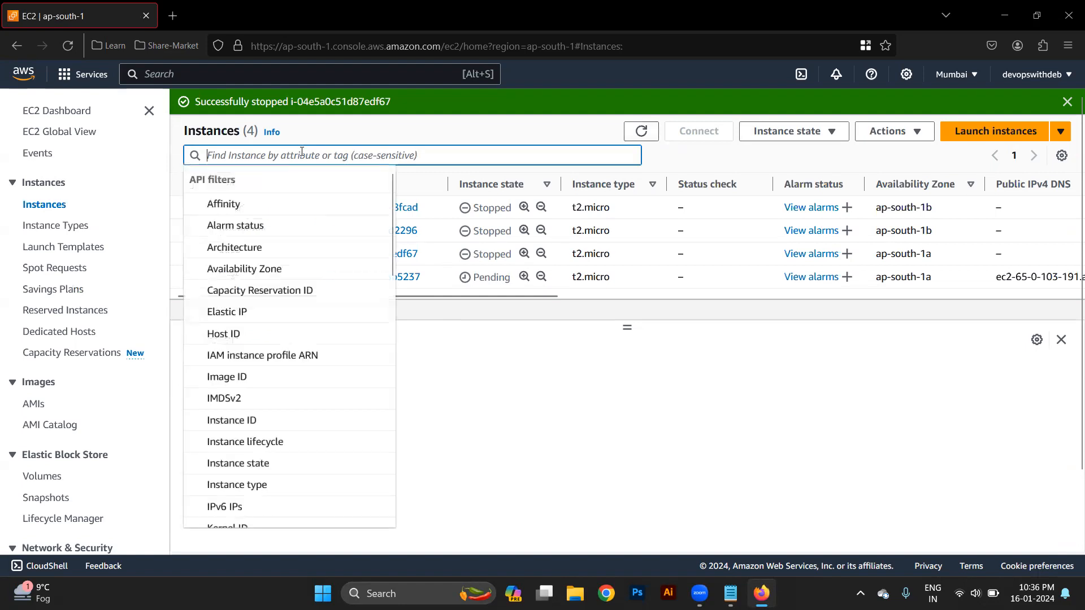
left_click(409, 119)
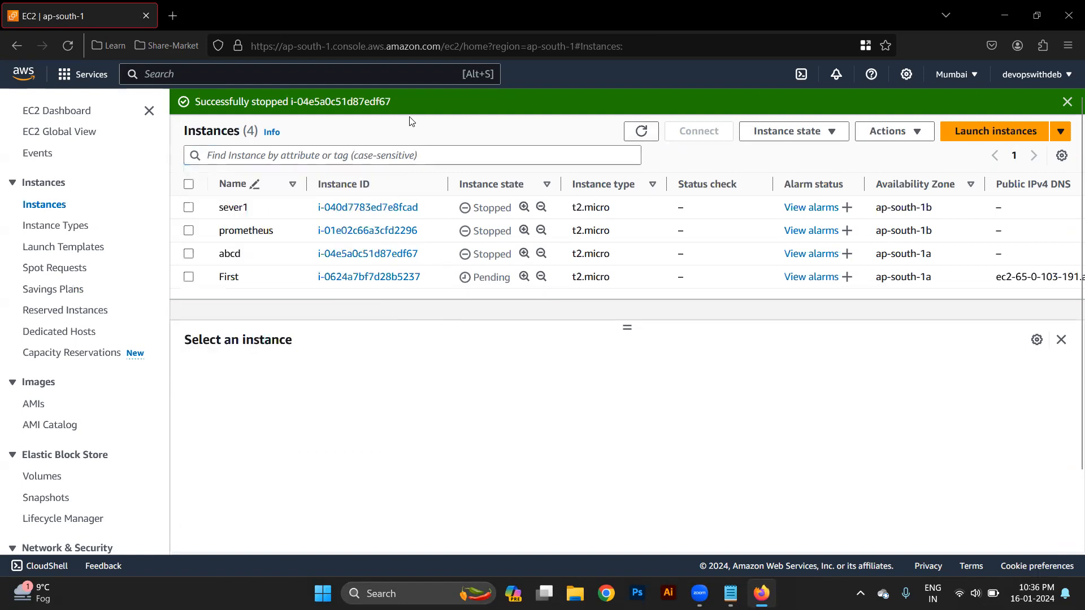
left_click(258, 278)
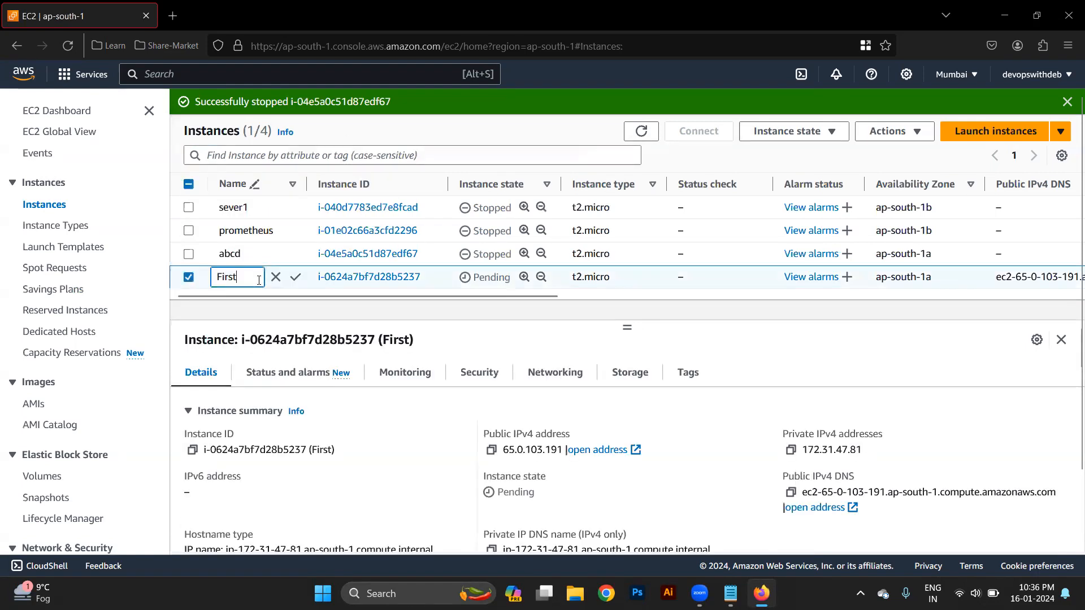
left_click(641, 131)
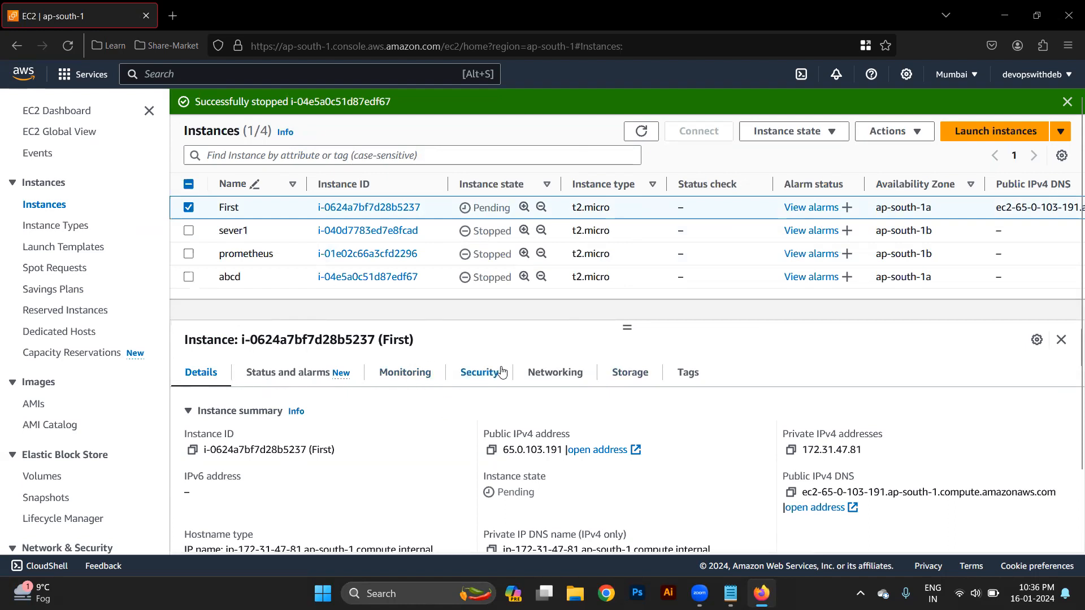
- Review the First instance's security details, including its security group and inbound and outbound rules
left_click(482, 374)
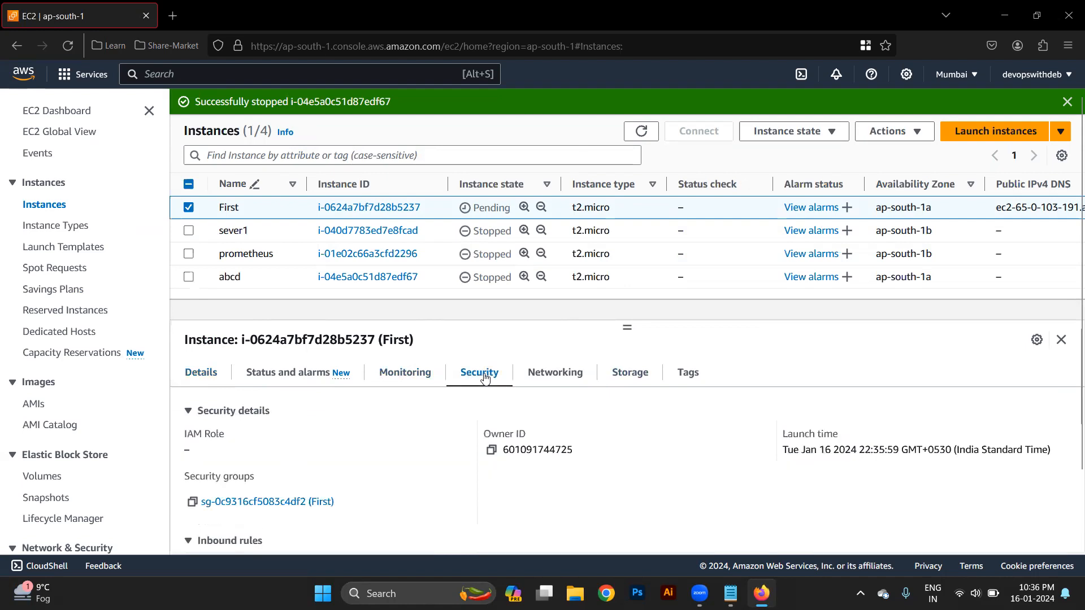
scroll(561, 465, "down", 1)
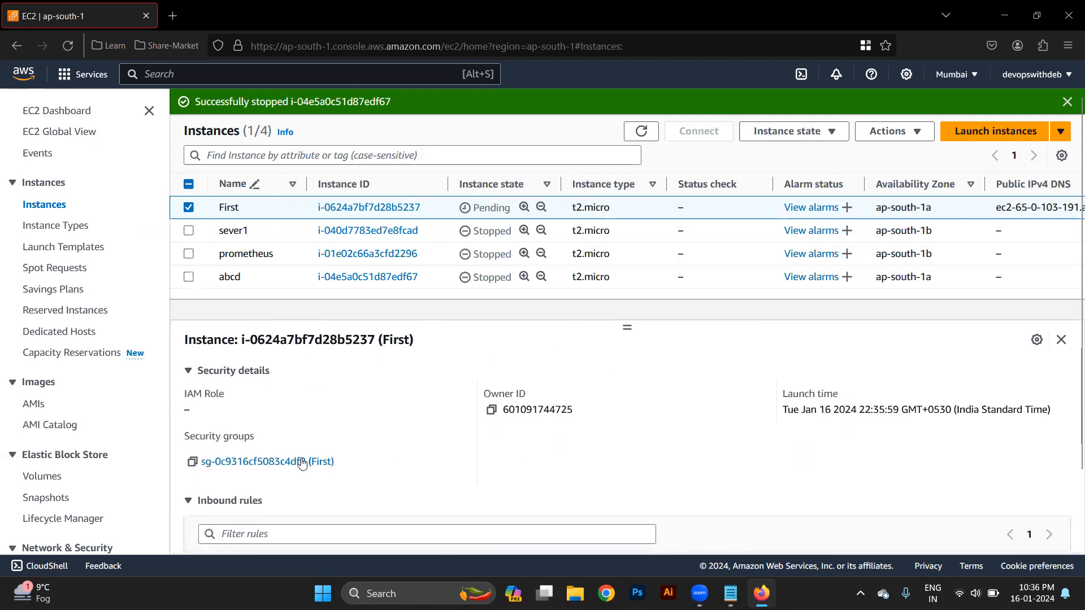
scroll(356, 473, "down", 2)
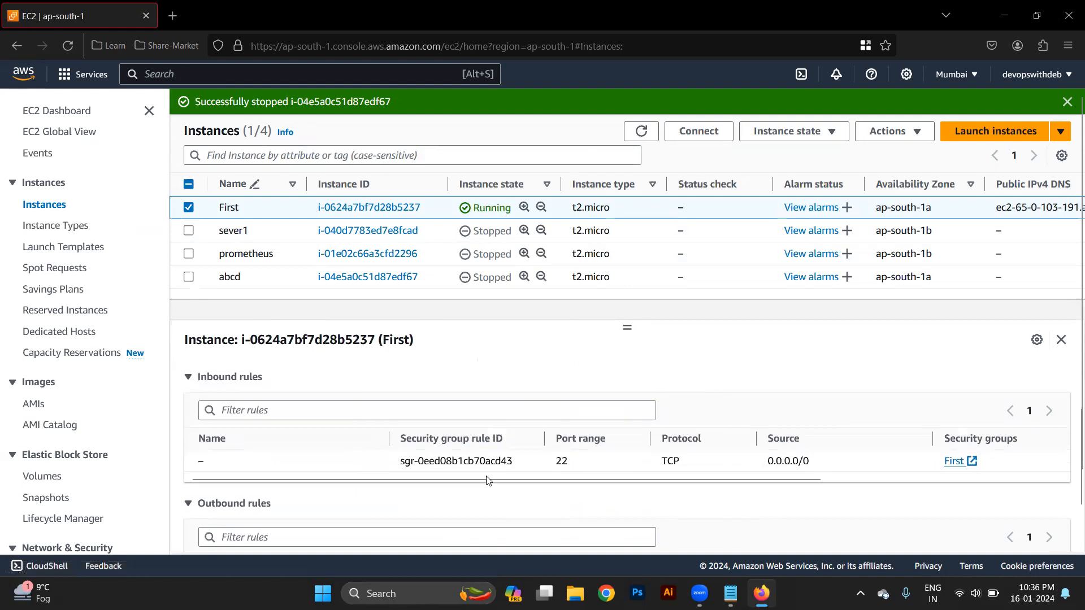
scroll(584, 486, "down", 2)
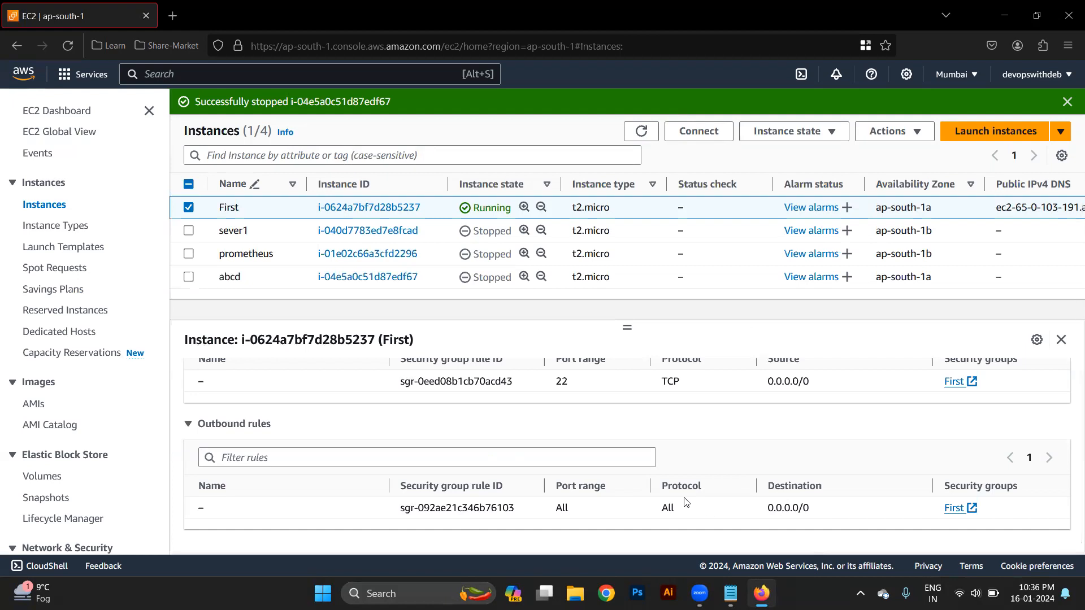
- Compare the outbound rule's destination and protocol with the inbound rule's source for the First security group
triple_click(785, 517)
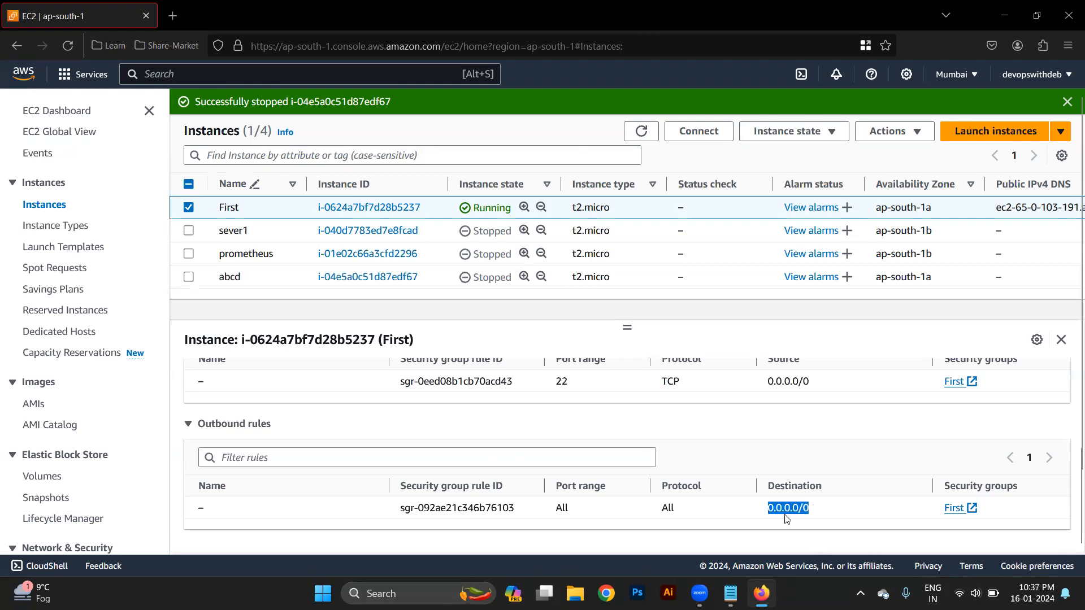
triple_click(785, 514)
double_click(786, 513)
triple_click(785, 514)
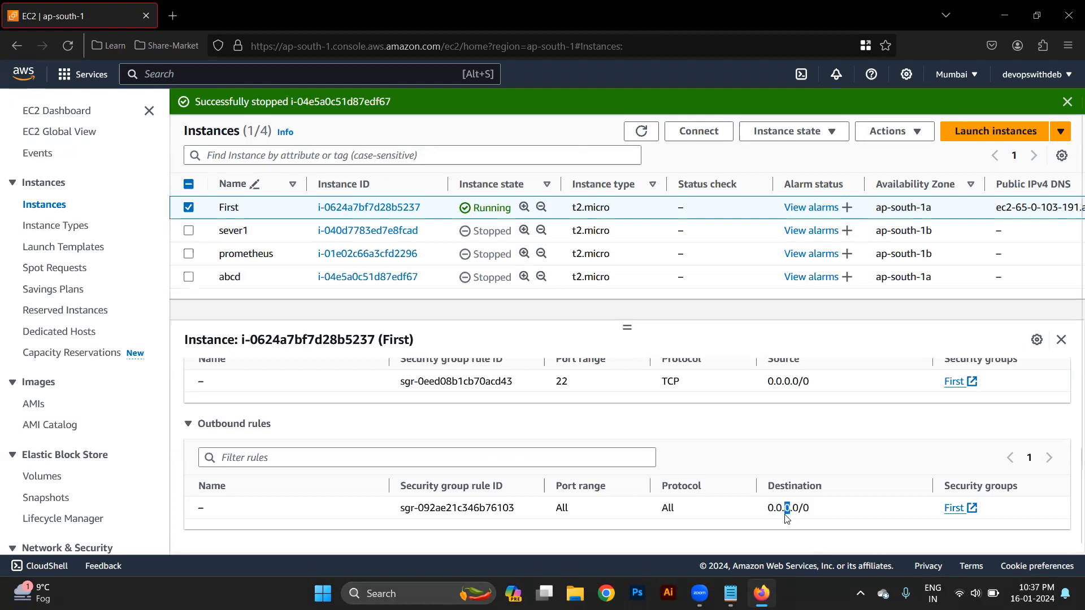
scroll(786, 518, "up", 1)
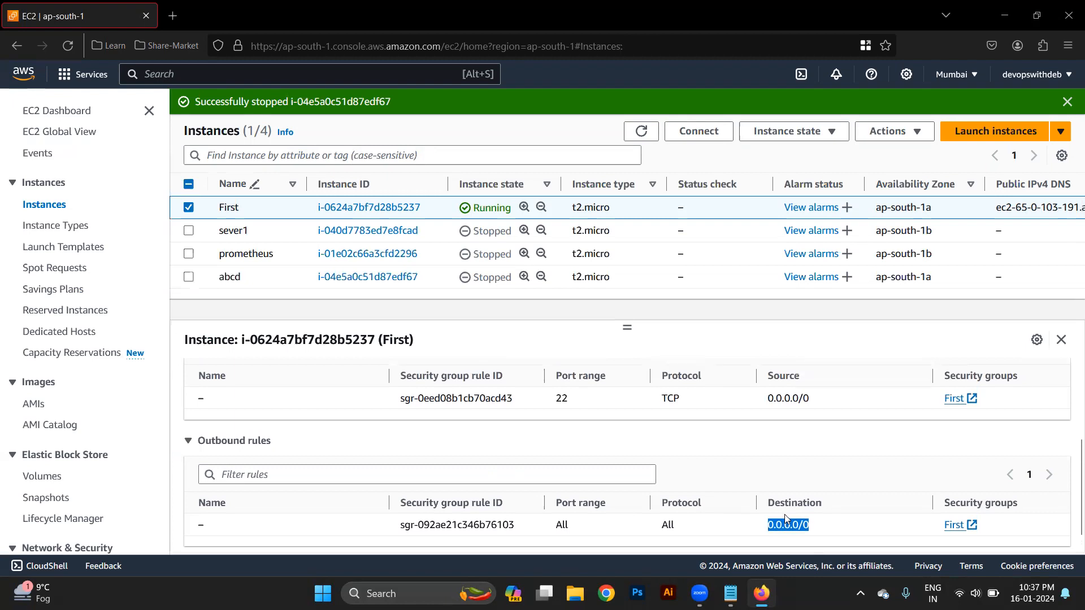
scroll(786, 518, "up", 1)
triple_click(801, 423)
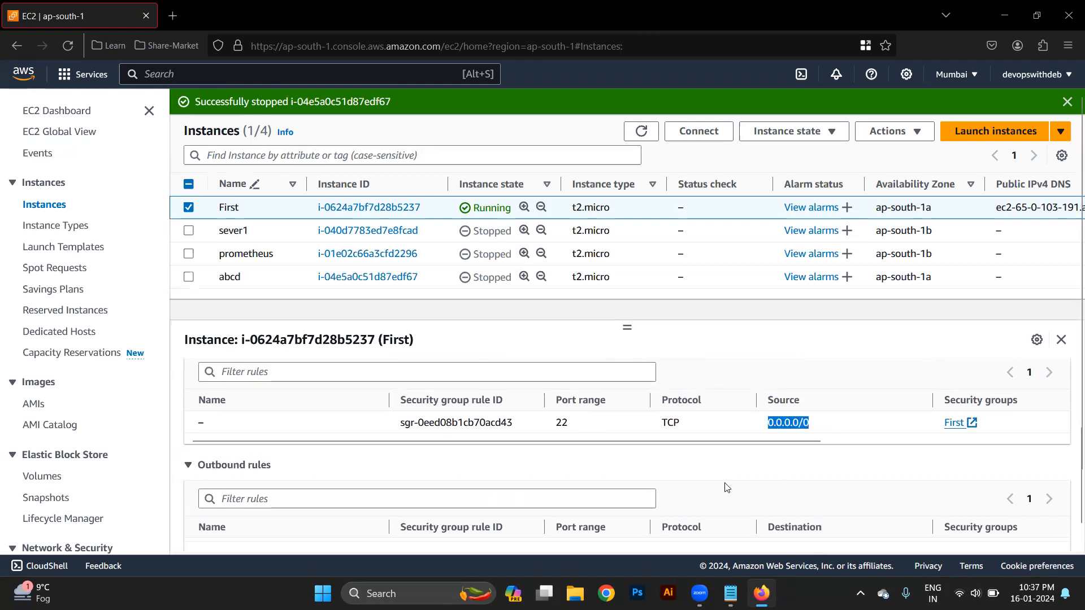
scroll(727, 487, "down", 2)
double_click(667, 508)
scroll(667, 512, "up", 1)
scroll(444, 460, "up", 4)
scroll(444, 462, "up", 2)
- Copy the First instance's public IPv4 address from its details
left_click(200, 374)
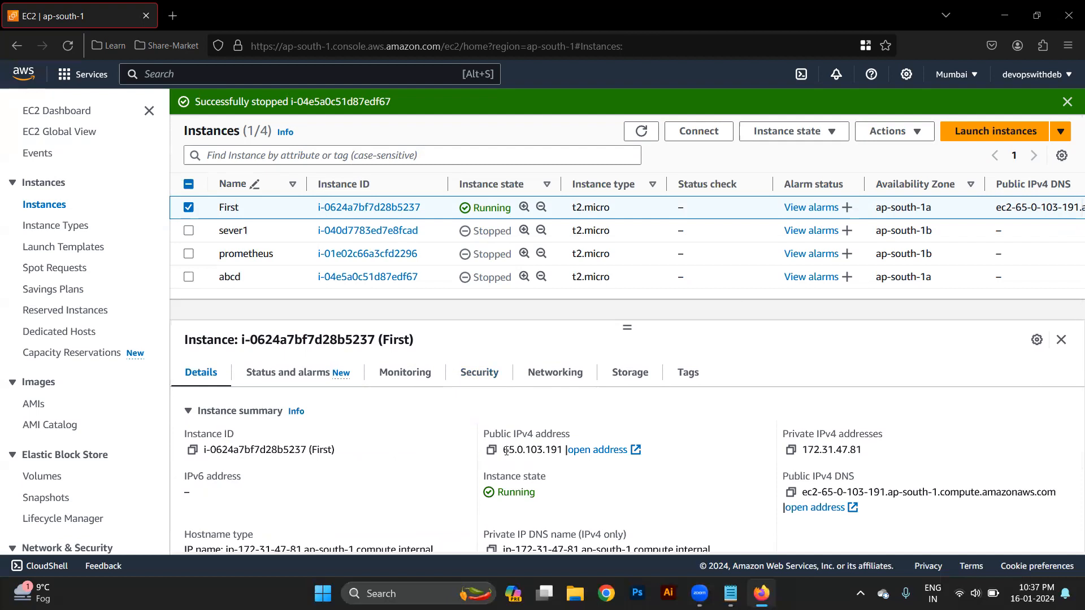
right_click(490, 455)
left_click(491, 452)
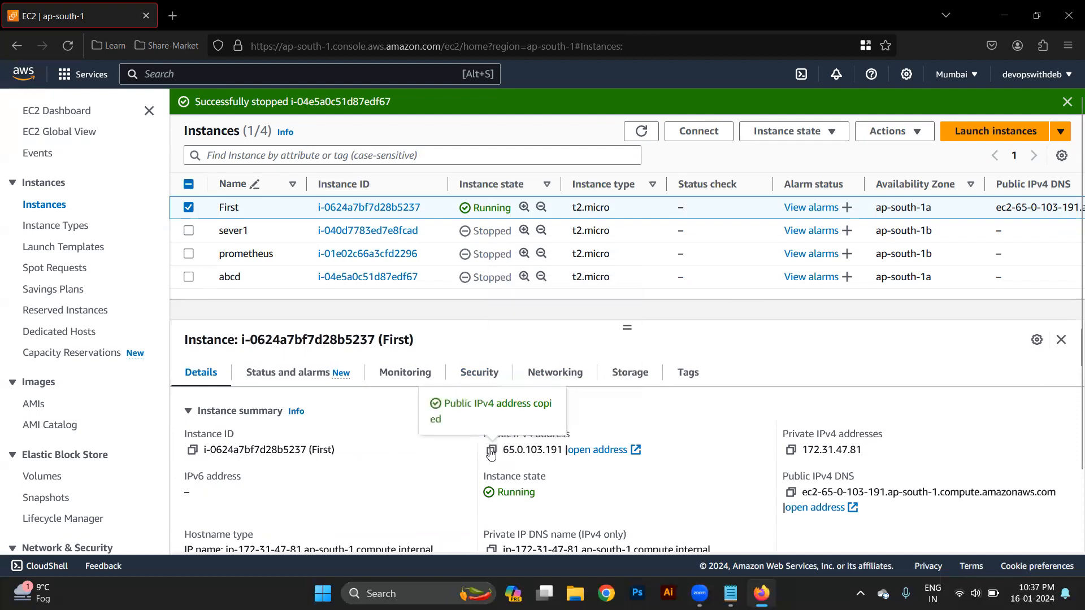
- Search Windows for "ter" and open the Terminal app
left_click(398, 592)
type("ter")
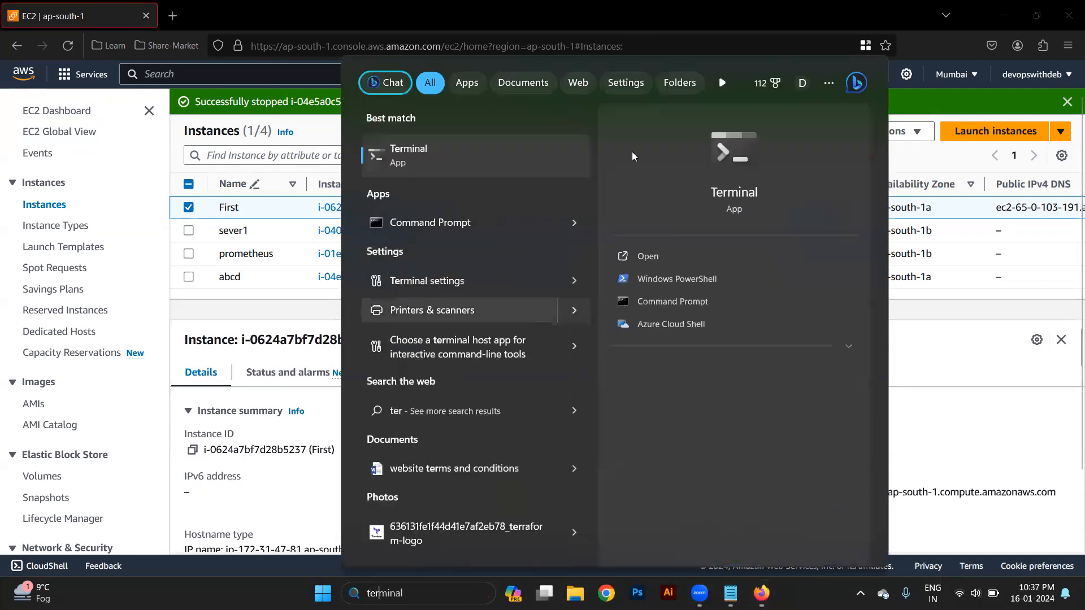
left_click(498, 149)
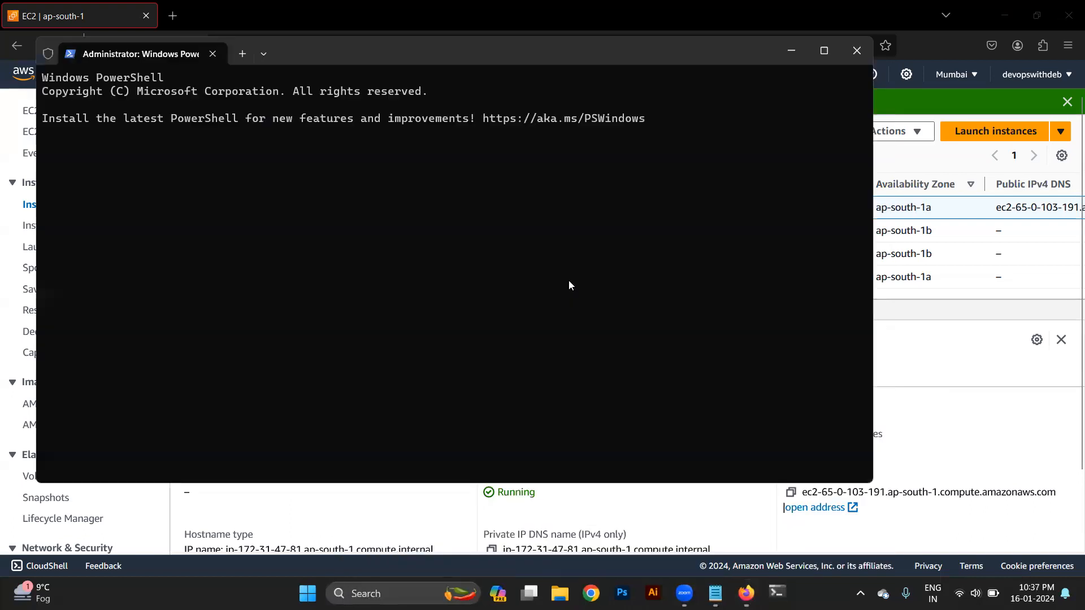
- Change to the Downloads folder in PowerShell and list its files
type("cd .\\D")
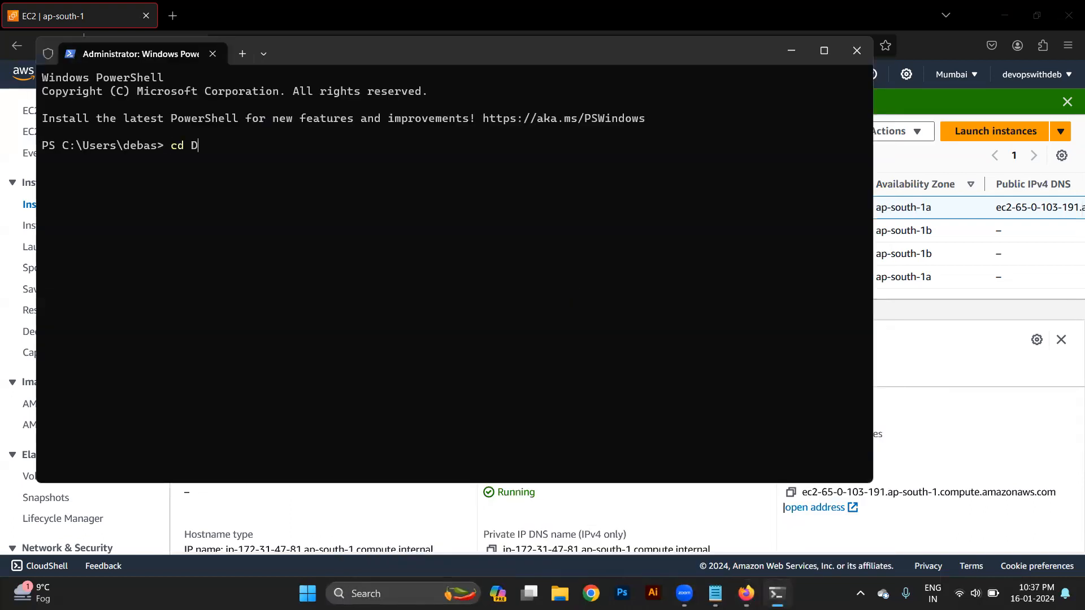
type("o")
key("Tab")
key("Tab")
key("Return")
type("ls")
key("Return")
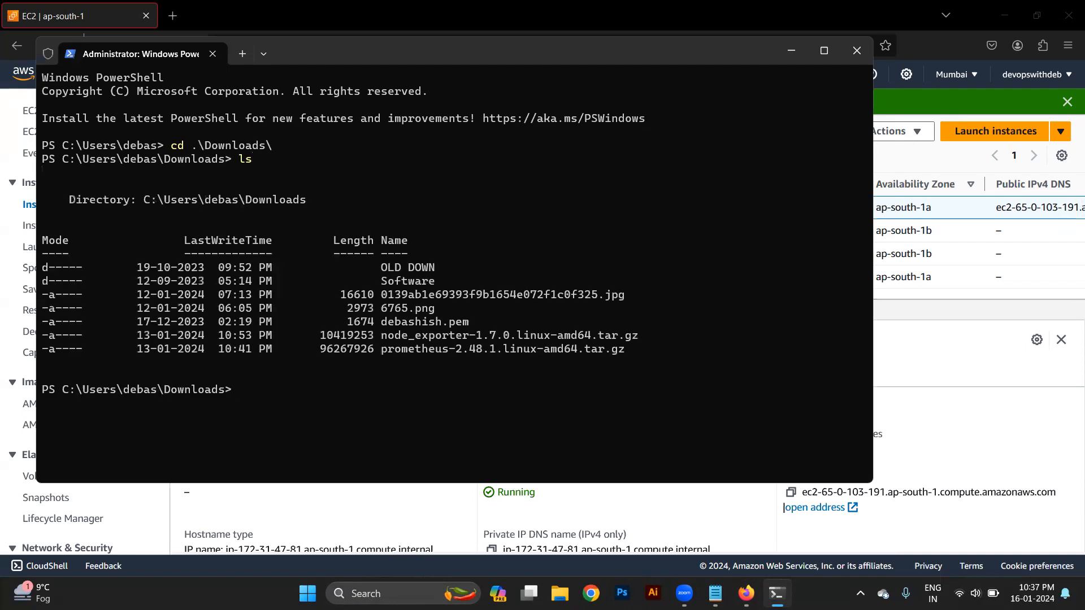
- Begin an ssh -i command with the .pem key file in Downloads, trying ubuntu@ as the login user and clearing it
type("ssh -i .\\debashish.pem")
type("ubu")
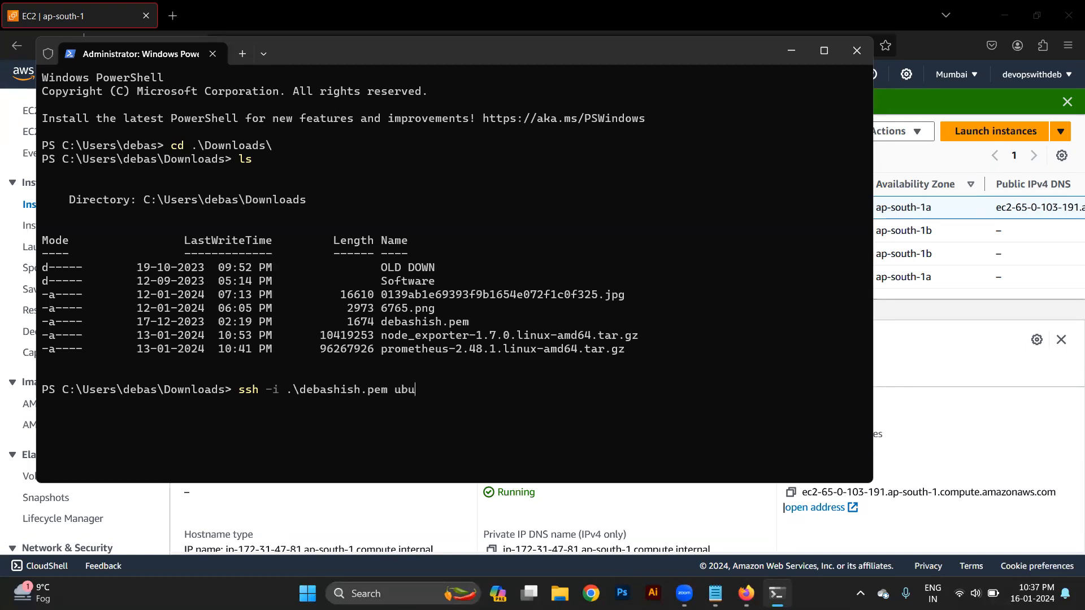
type("ntu@")
key("BackSpace")
key("BackSpace")
key("BackSpace")
key("BackSpace")
key("BackSpace")
key("BackSpace")
key("BackSpace")
- Try ec2-user and centos as the login user in the ssh command, clearing each one again
type("ec2-user")
key("BackSpace")
key("BackSpace")
key("BackSpace")
key("BackSpace")
key("BackSpace")
key("BackSpace")
key("BackSpace")
key("BackSpace")
type("centos")
key("BackSpace")
key("BackSpace")
key("BackSpace")
key("BackSpace")
key("BackSpace")
key("BackSpace")
- Complete the ssh command with ubuntu@ and the copied public IPv4 address, and run it
type("ubuntu@")
key("ctrl+v")
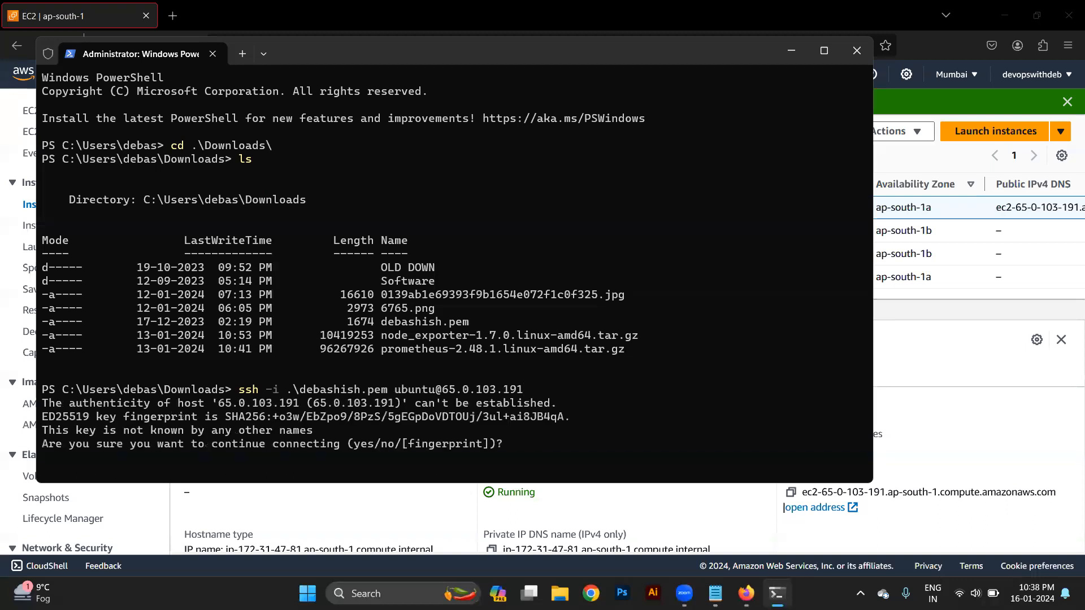
- Accept the server's host key with yes to log in to the Ubuntu instance over SSH
type("yes")
key("Return")
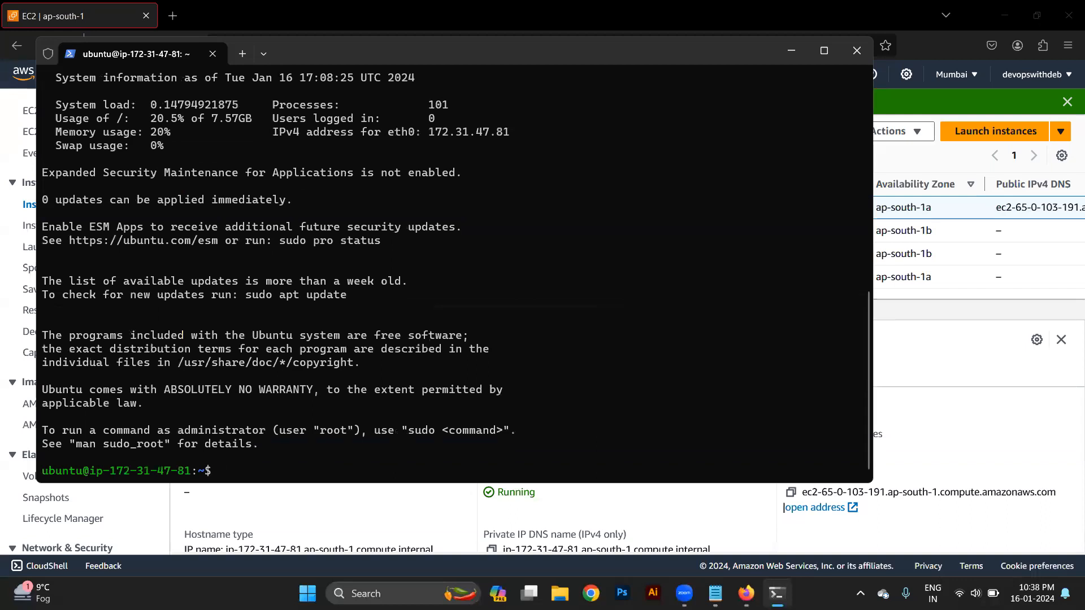
key("Return")
key("Return")
key("Return")
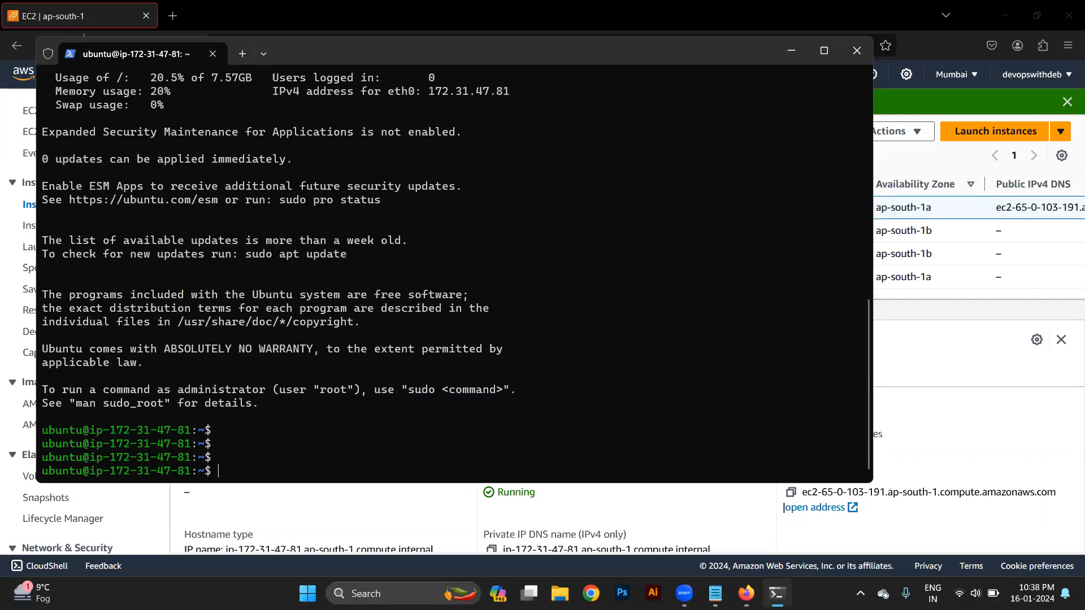
- Switch to the AWS console in the browser and connect to the First instance through EC2 Instance Connect with the username ubuntu
key("alt+Tab")
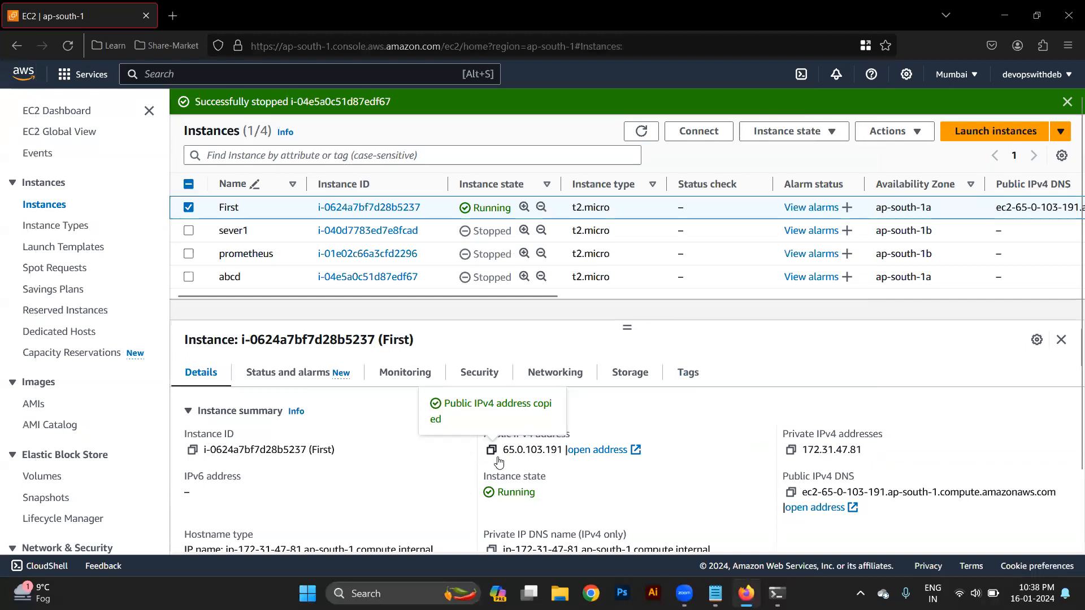
right_click(703, 139)
key("Escape")
left_click(701, 132)
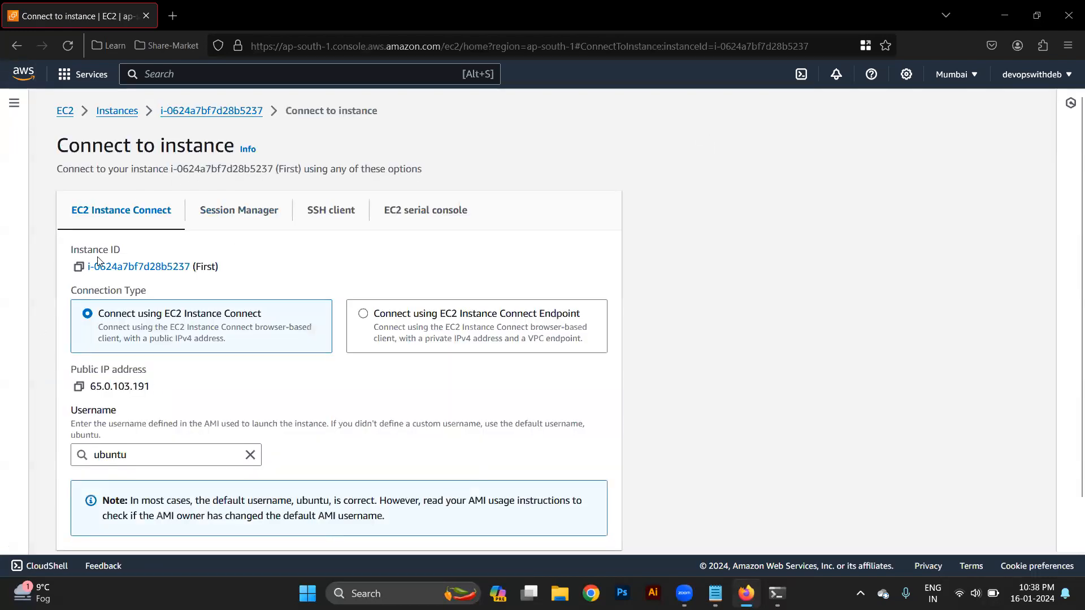
scroll(282, 419, "down", 2)
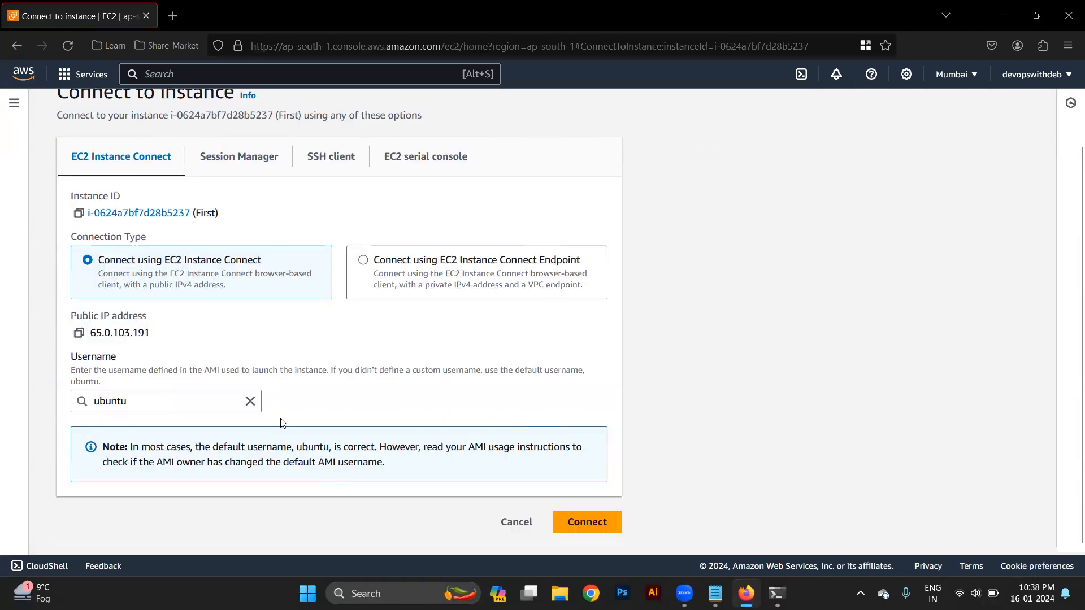
left_click(140, 406)
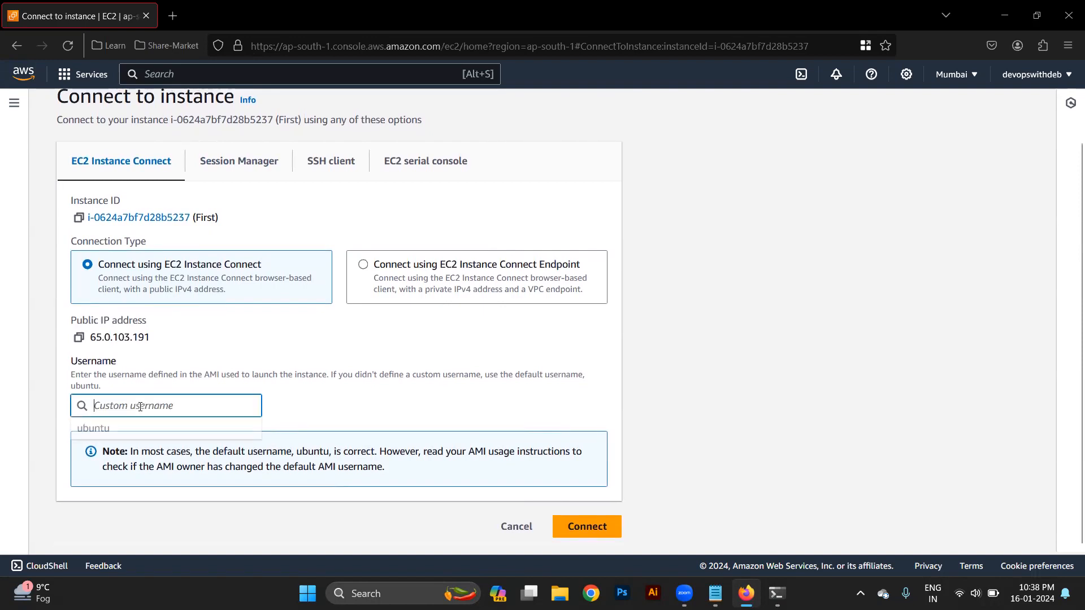
left_click(120, 430)
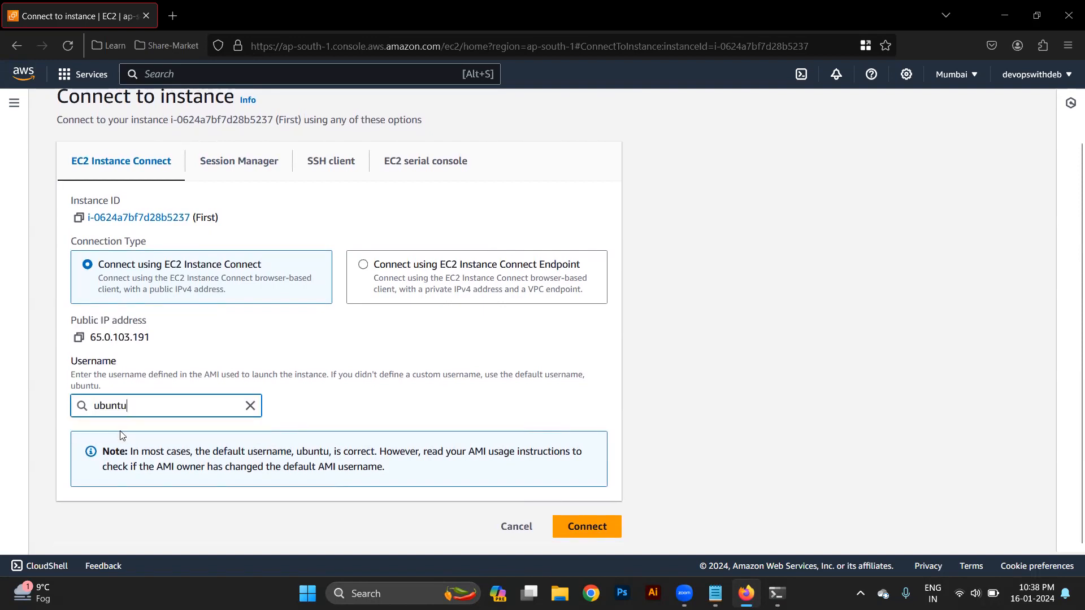
left_click(582, 534)
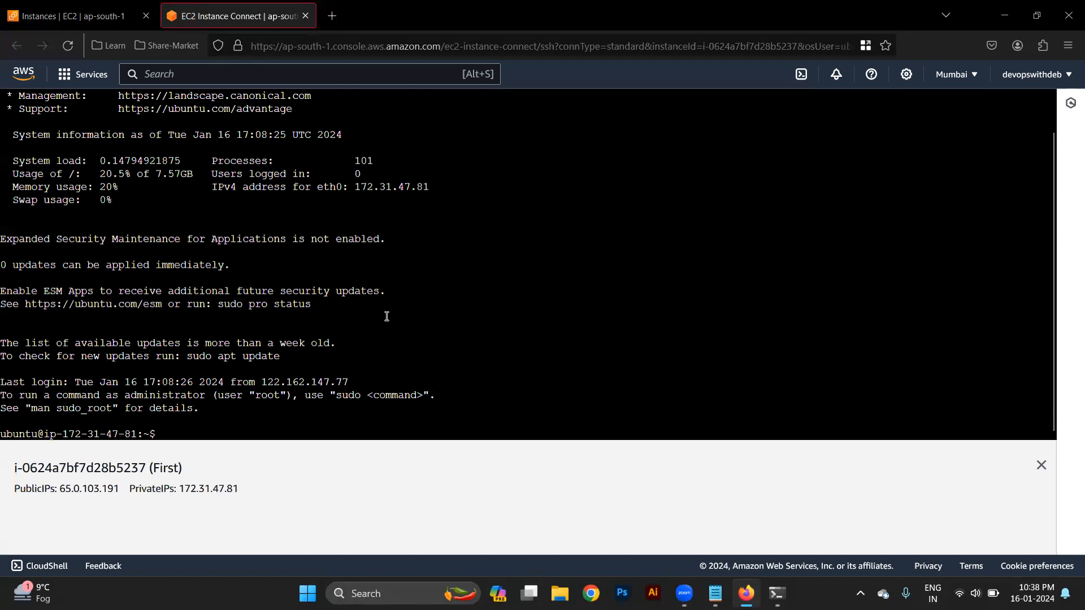
- Select the First instance in the Instances list and close the EC2 Instance Connect session
left_click(118, 8)
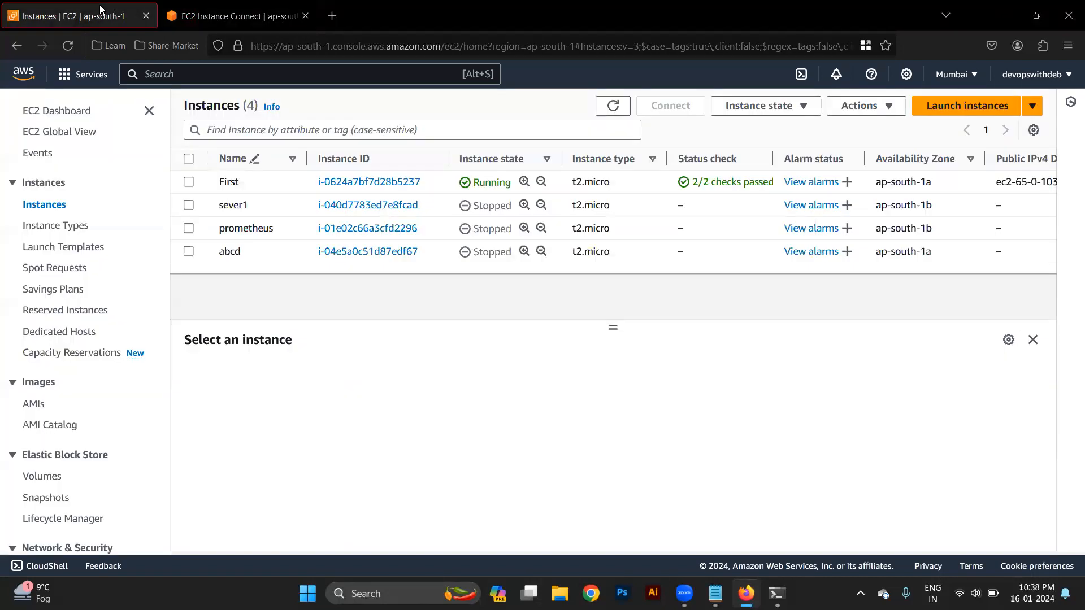
left_click(639, 187)
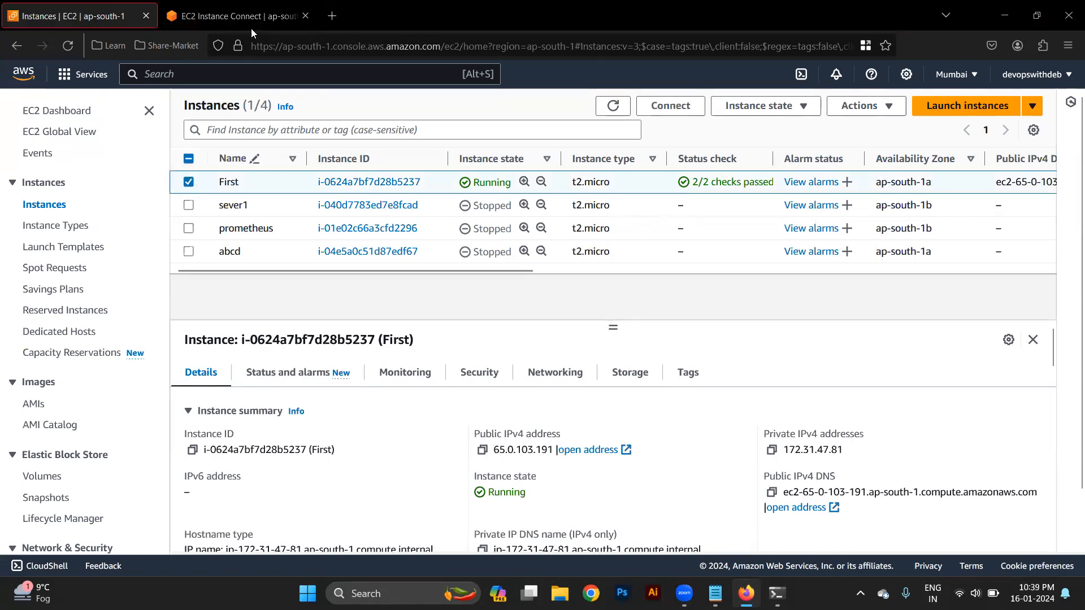
left_click(225, 17)
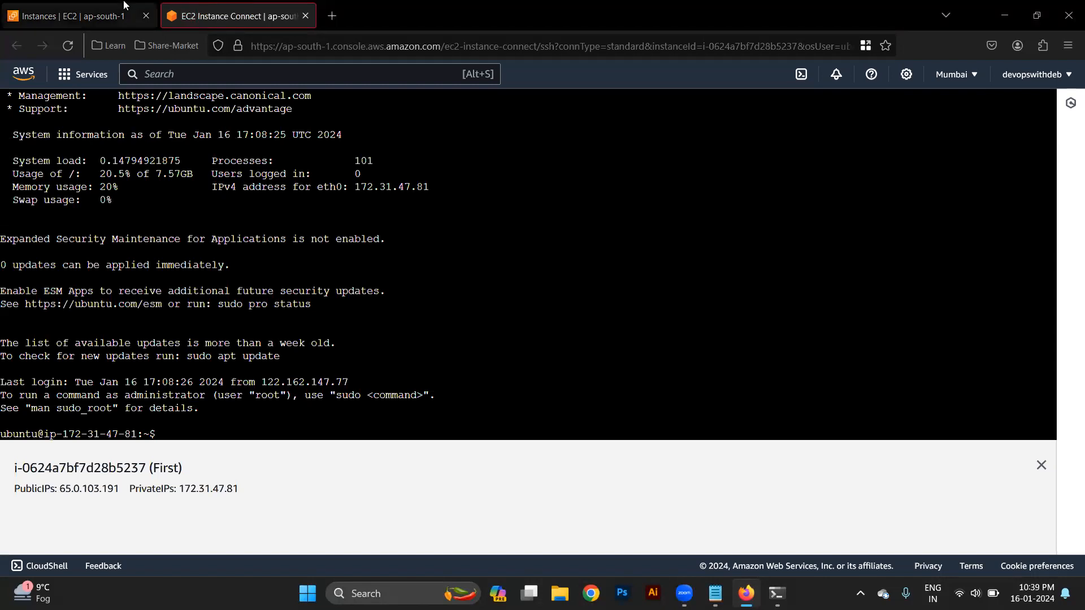
left_click(305, 10)
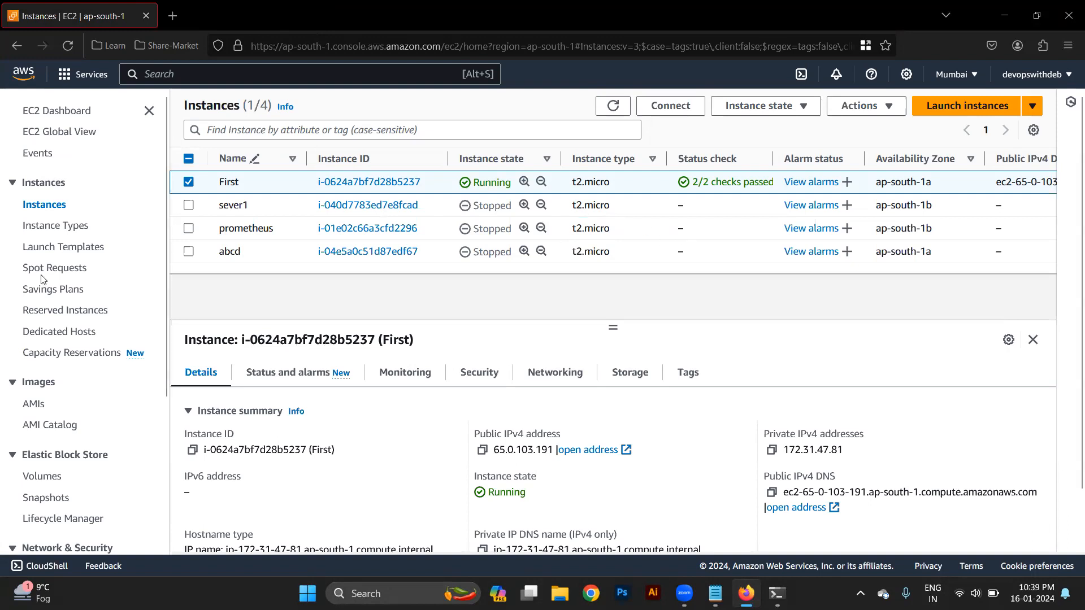
scroll(113, 283, "down", 5)
scroll(141, 300, "up", 5)
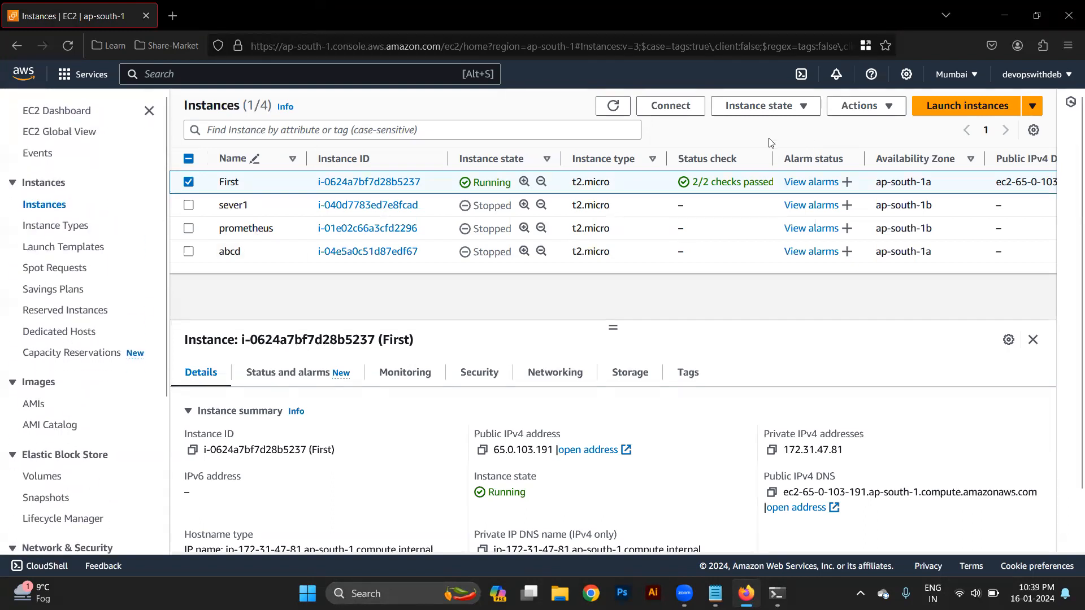